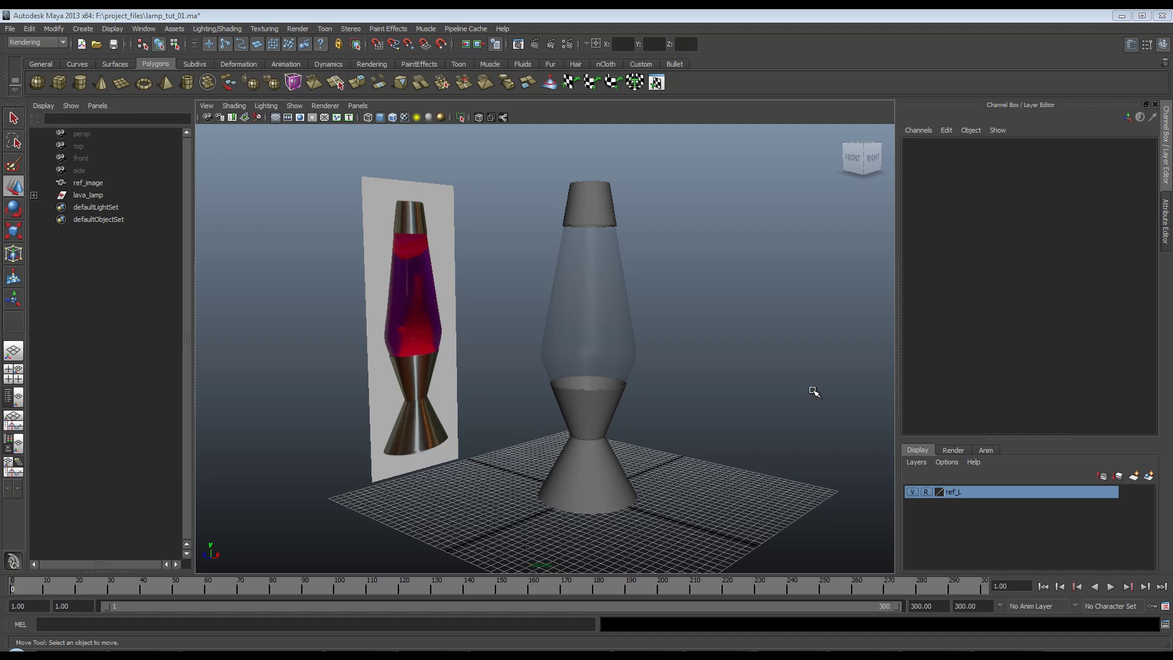
Select the lamp's base, globe and cap in turn to examine the separate parts, and clear the selection.
click(602, 440)
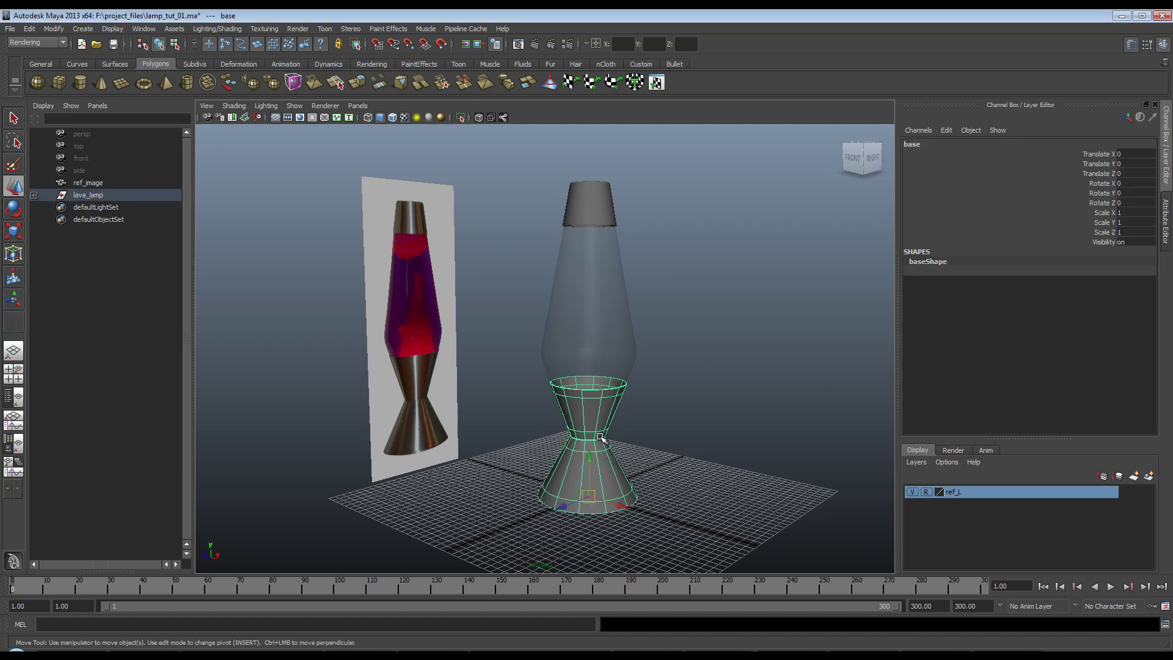
click(599, 374)
click(610, 228)
click(717, 281)
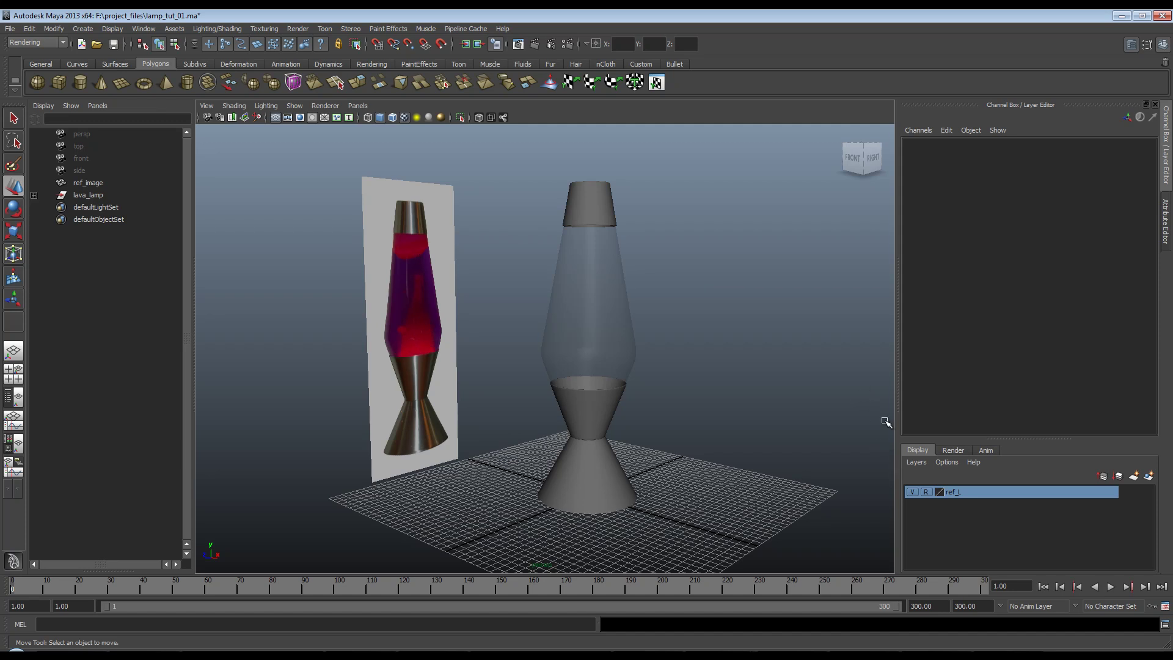
Hide the ref_L reference layer and switch the working mode to nDynamics.
click(911, 492)
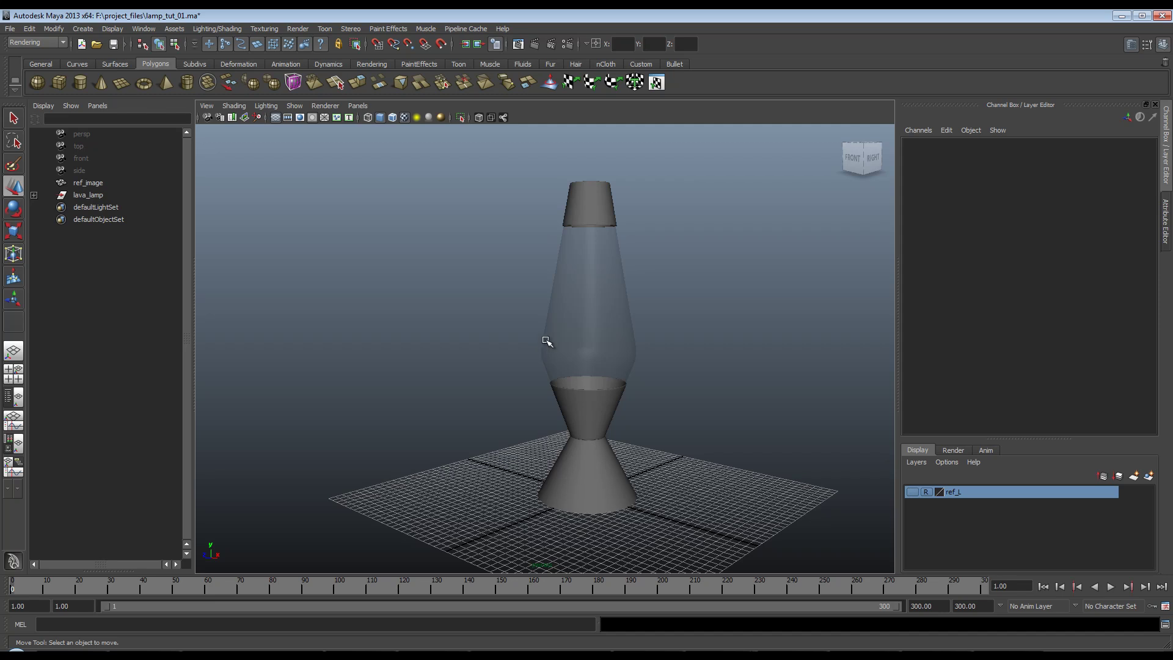
alt+drag(547, 340, 537, 369)
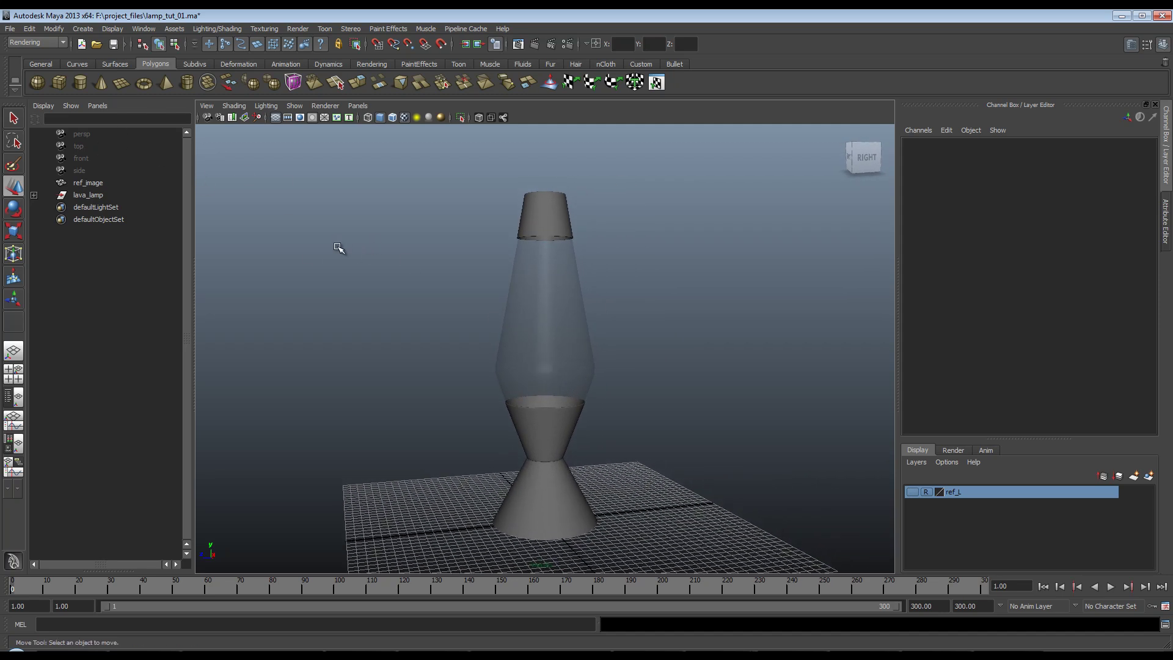
click(33, 42)
click(32, 91)
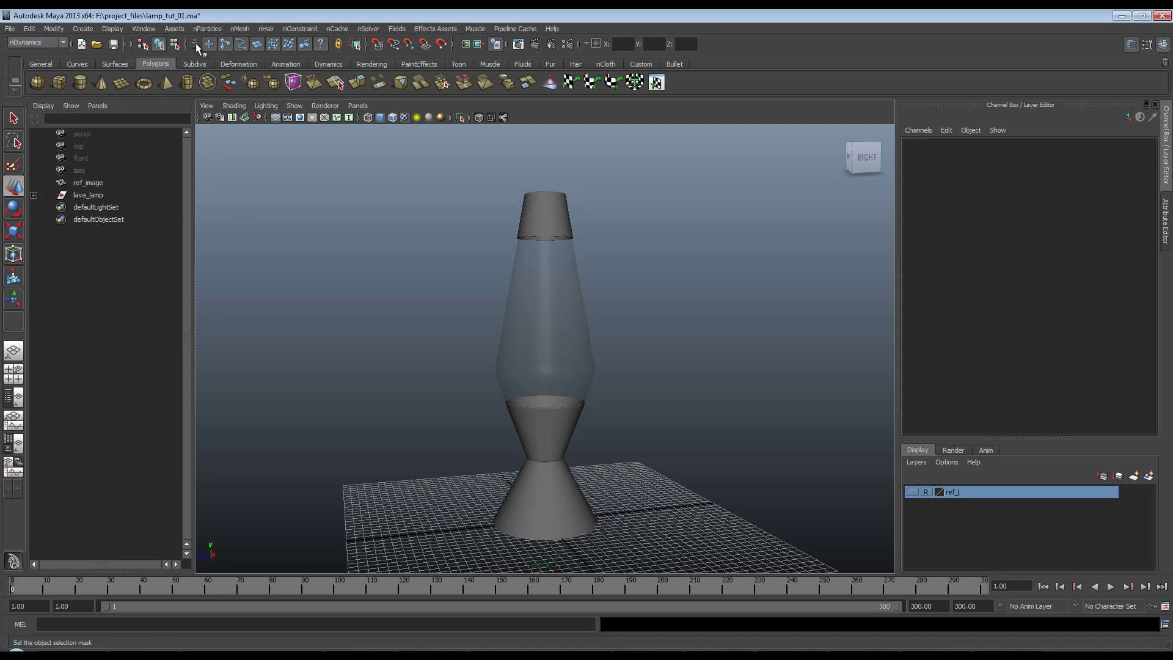
Detach the Create nParticles commands as a floating window beside the lamp, with the Water style active.
click(205, 26)
mouse_move(232, 45)
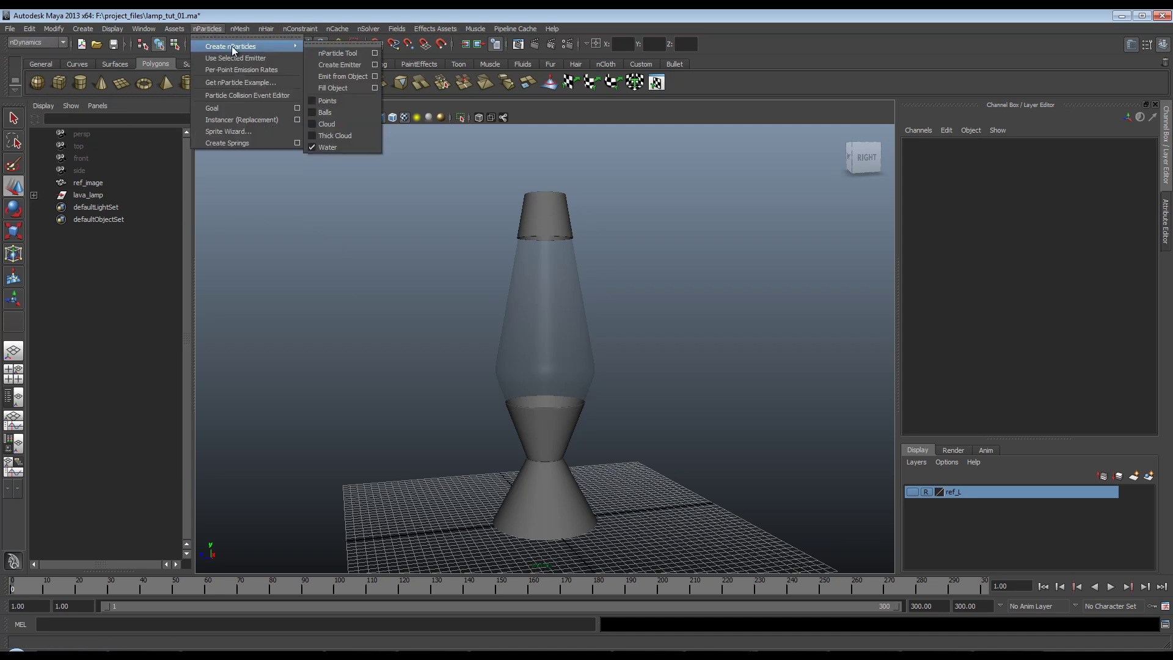
click(324, 41)
drag(333, 35, 230, 229)
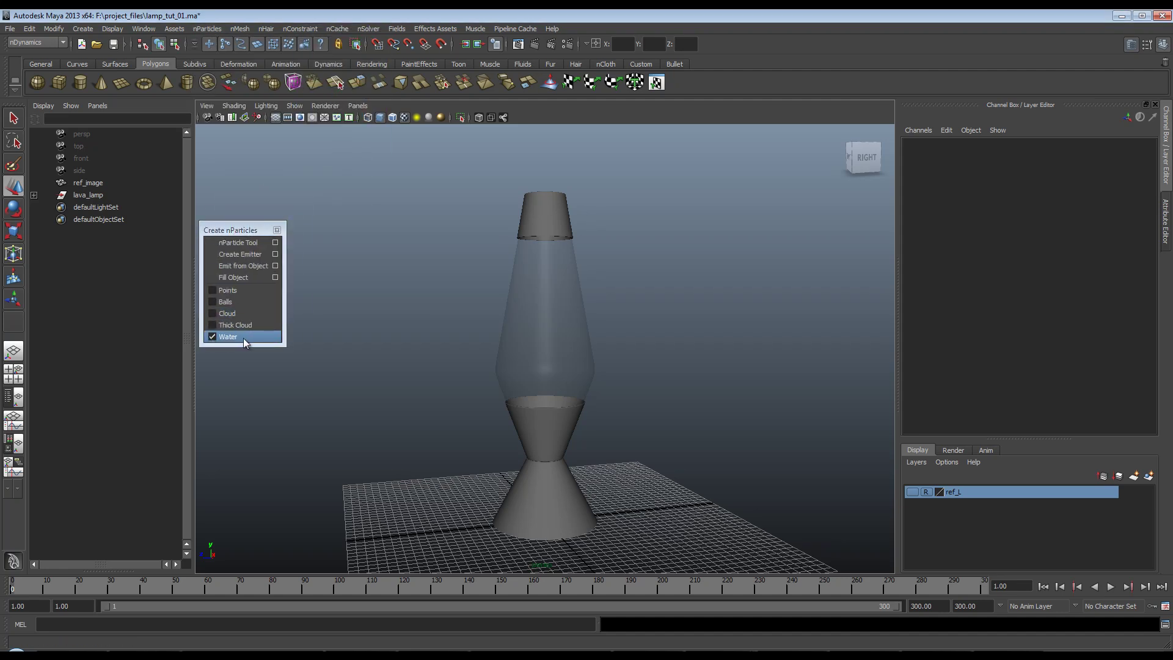
Open the Fill Object options for the lamp's globe and reset them to their defaults.
click(531, 304)
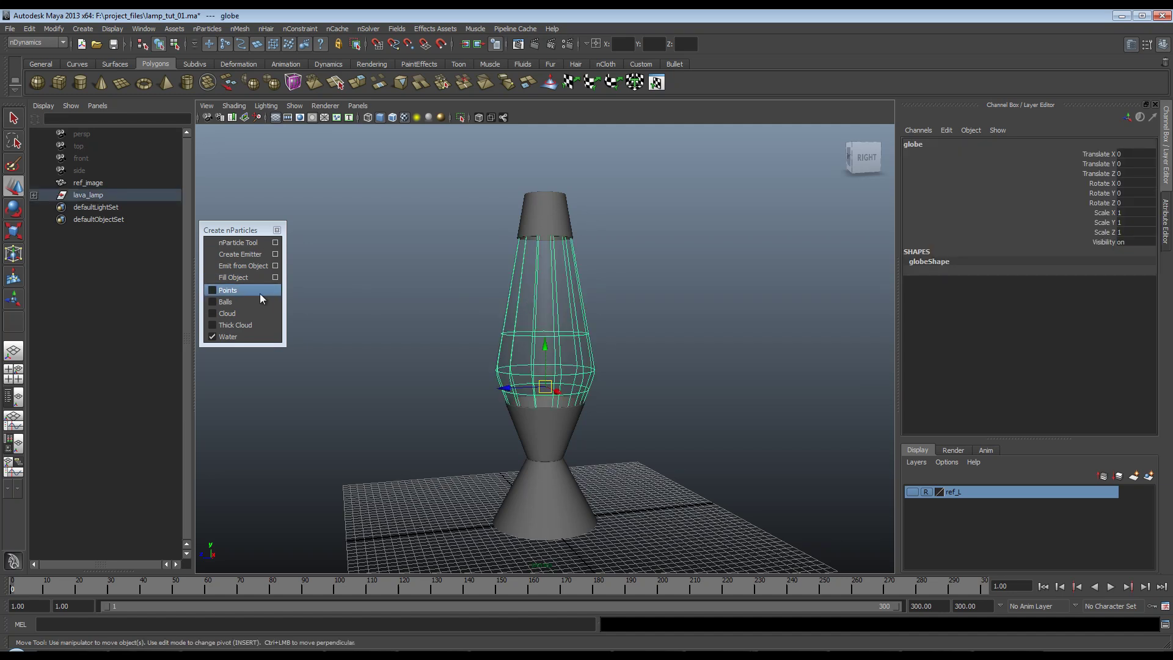
click(276, 278)
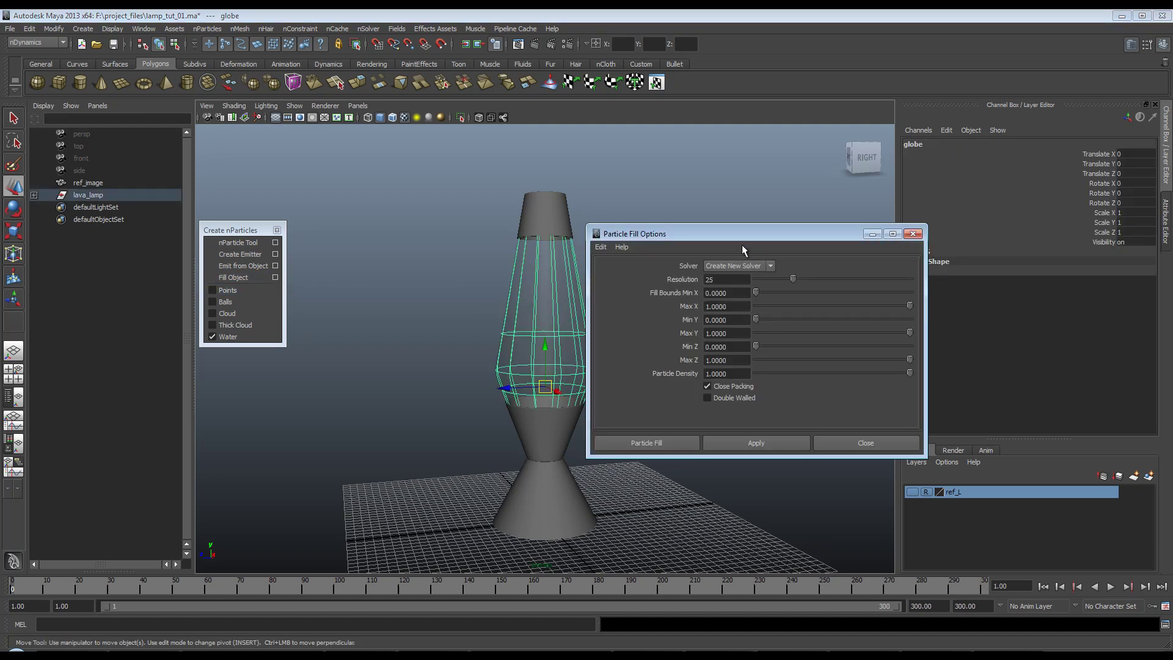
drag(742, 238, 783, 232)
click(641, 240)
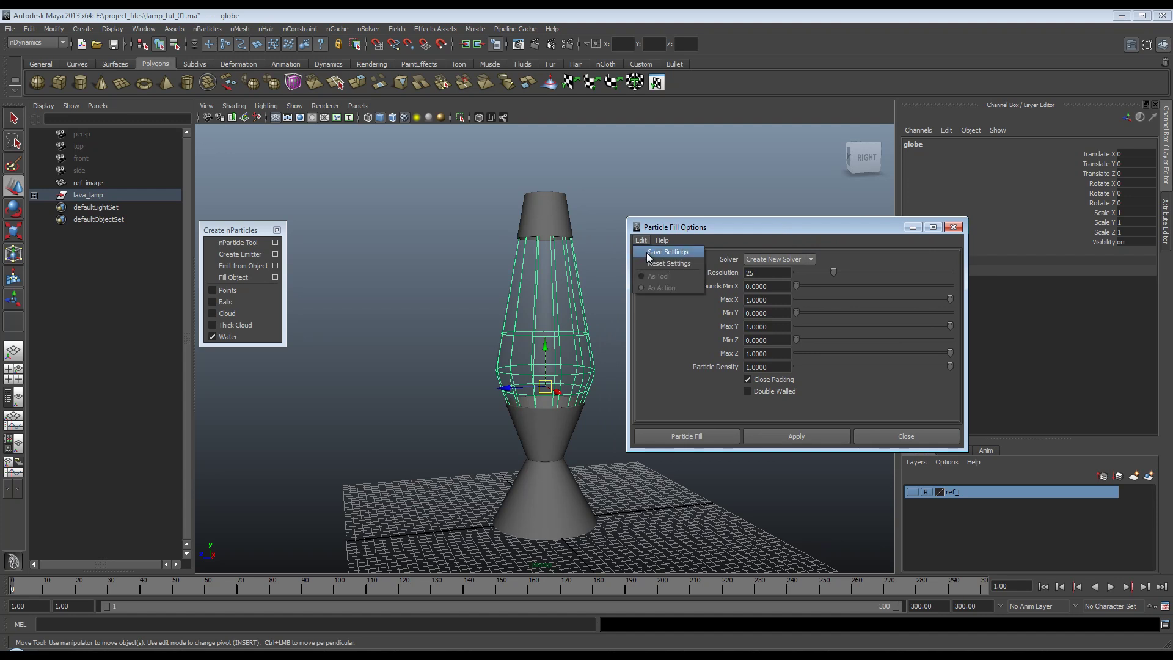
click(647, 264)
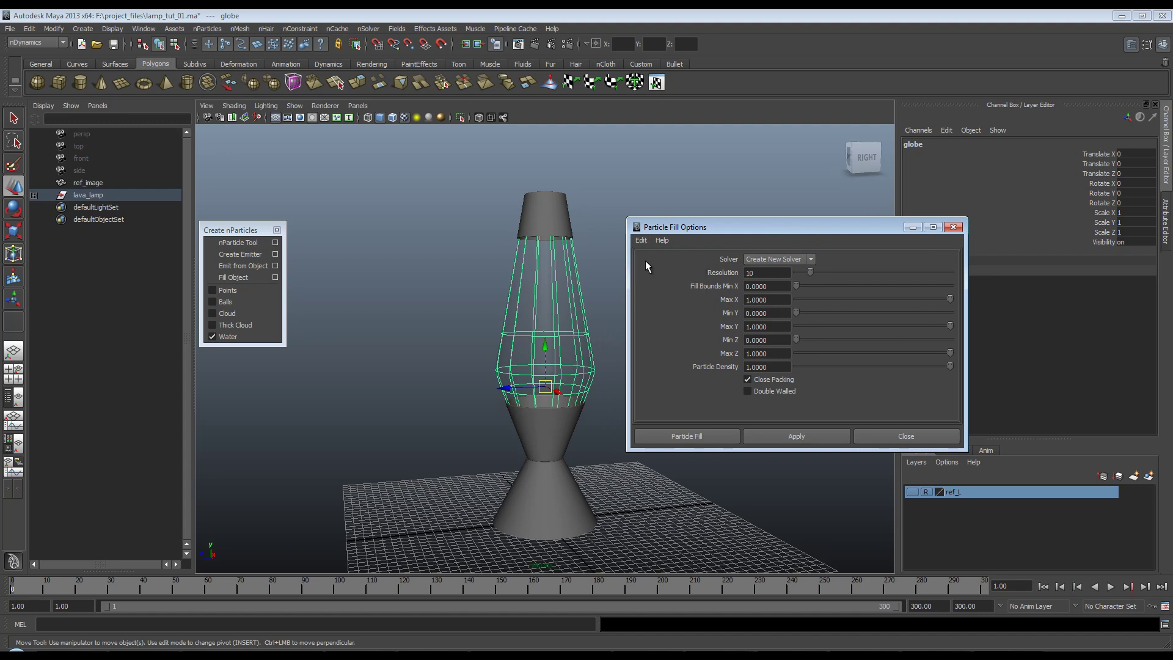
Fill the globe with Water nParticles at a resolution of 25 and close the fill options.
click(760, 273)
text(25)
click(774, 286)
click(686, 435)
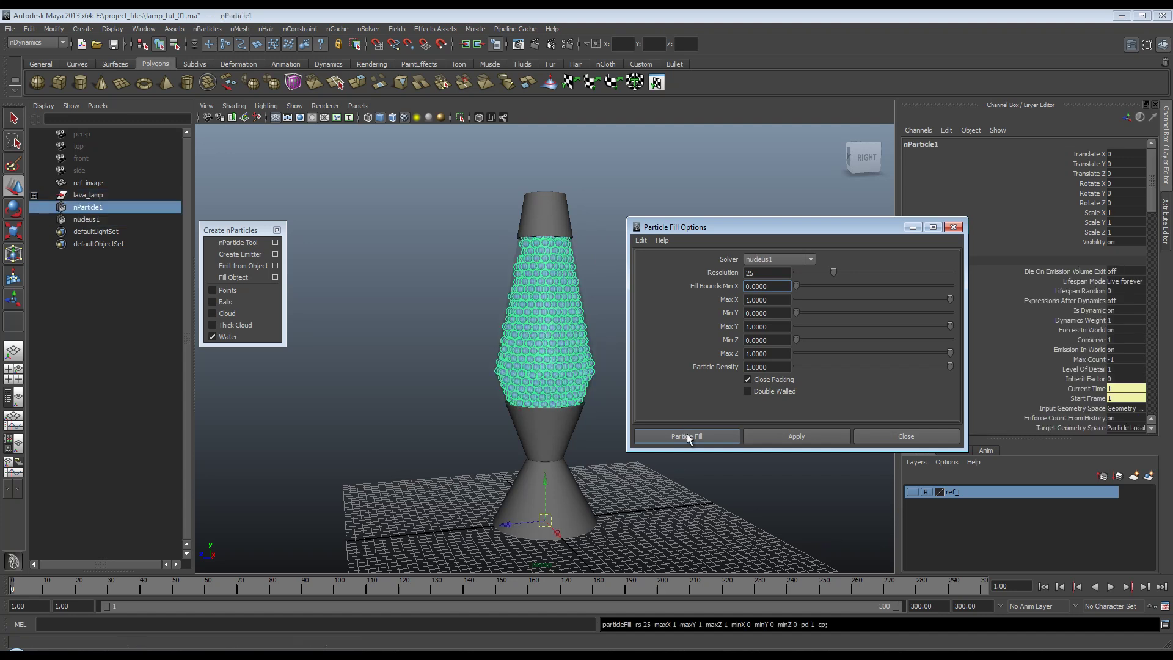
click(933, 433)
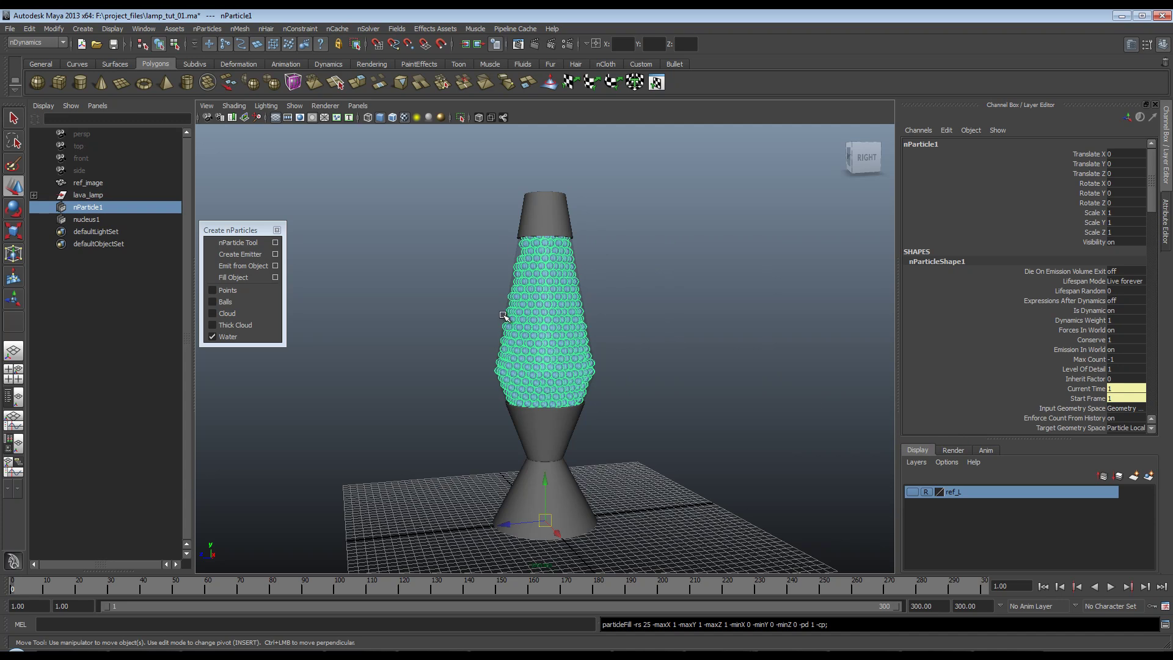
Examine the particle fill inside the globe up close from several sides and select the globe.
alt+drag(489, 288, 597, 301)
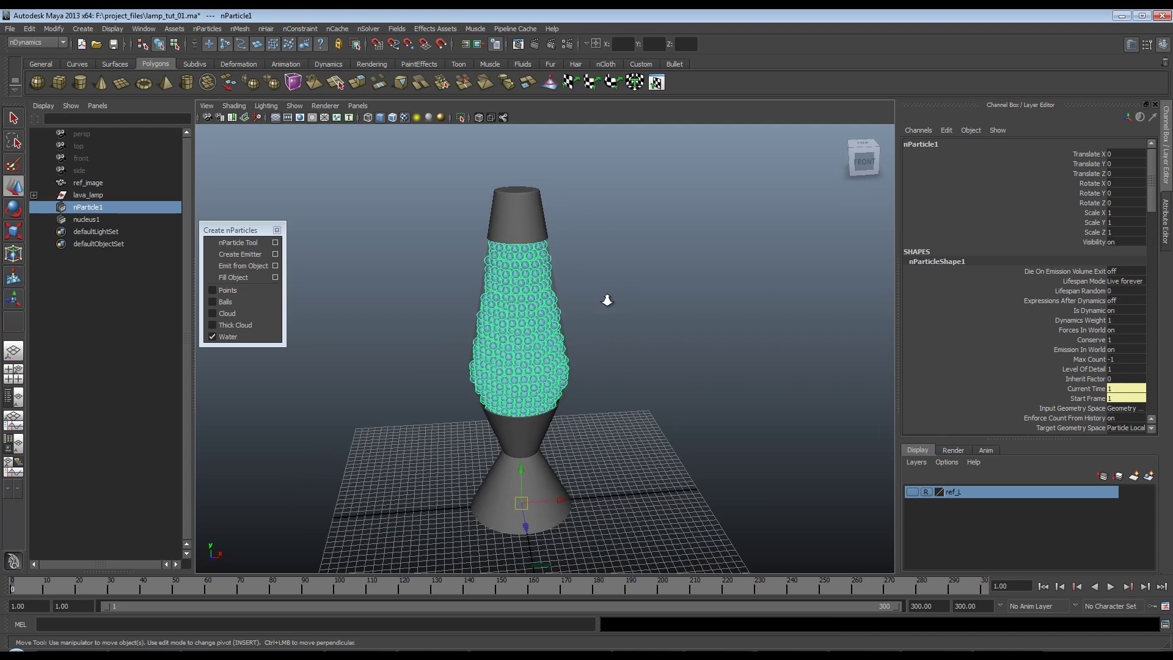
alt+right_drag(610, 300, 636, 294)
alt+drag(636, 293, 663, 257)
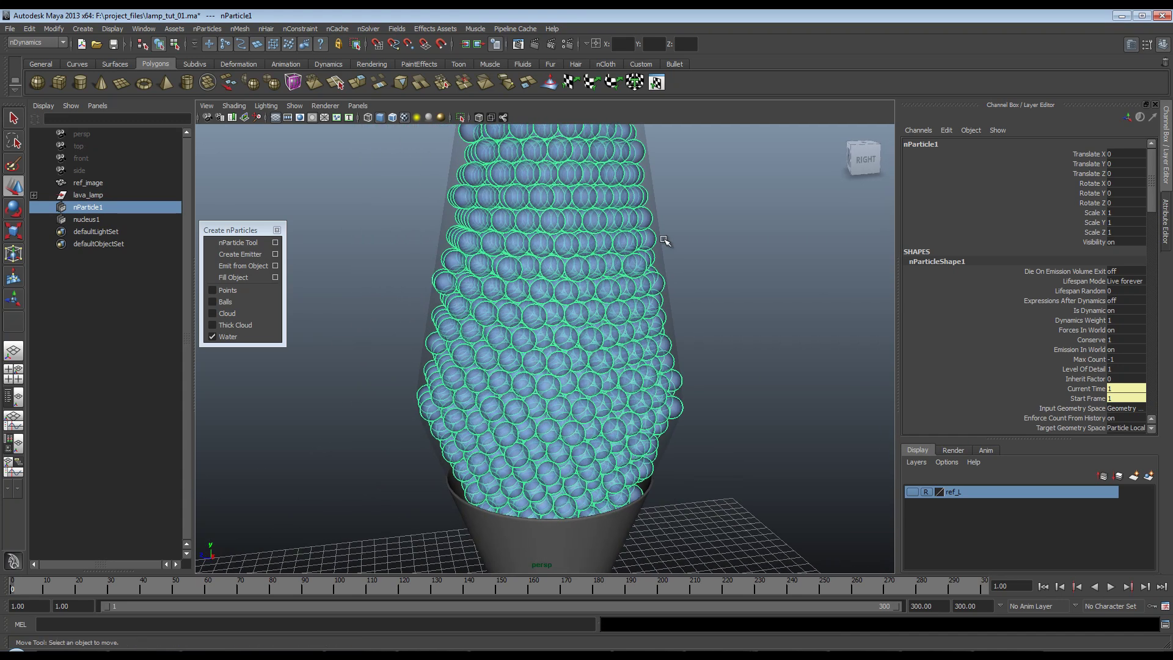
click(664, 241)
click(671, 261)
scroll(681, 280, down, 5)
alt+drag(682, 296, 627, 299)
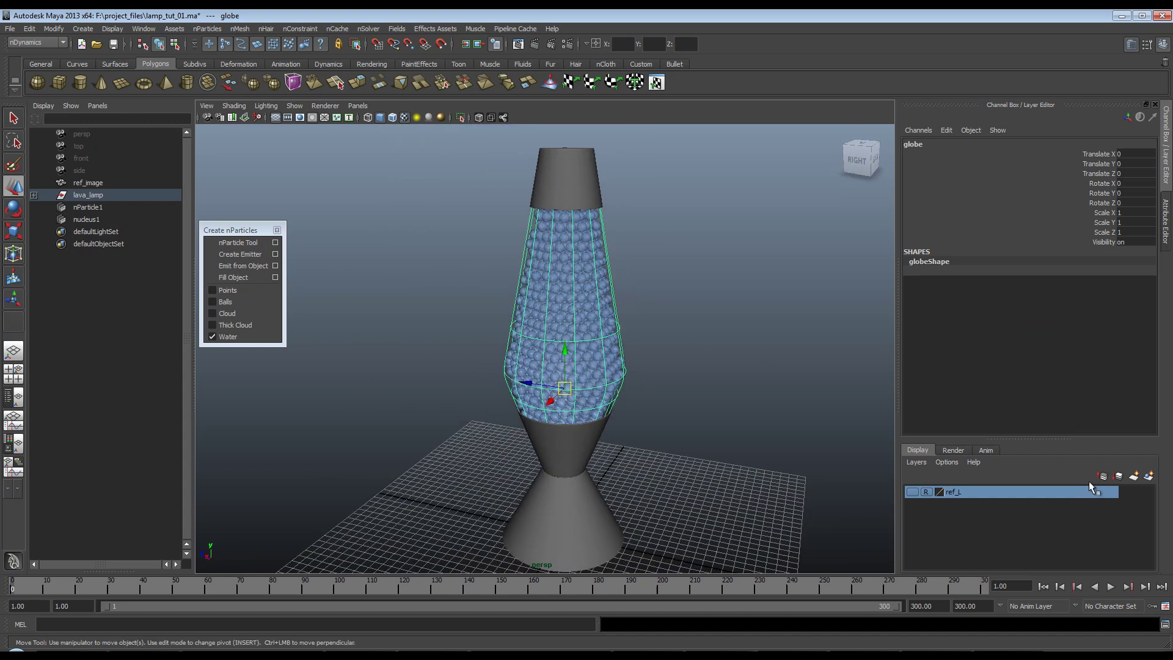
Set the end of the playback range to frame 300.
double_click(943, 605)
text(300)
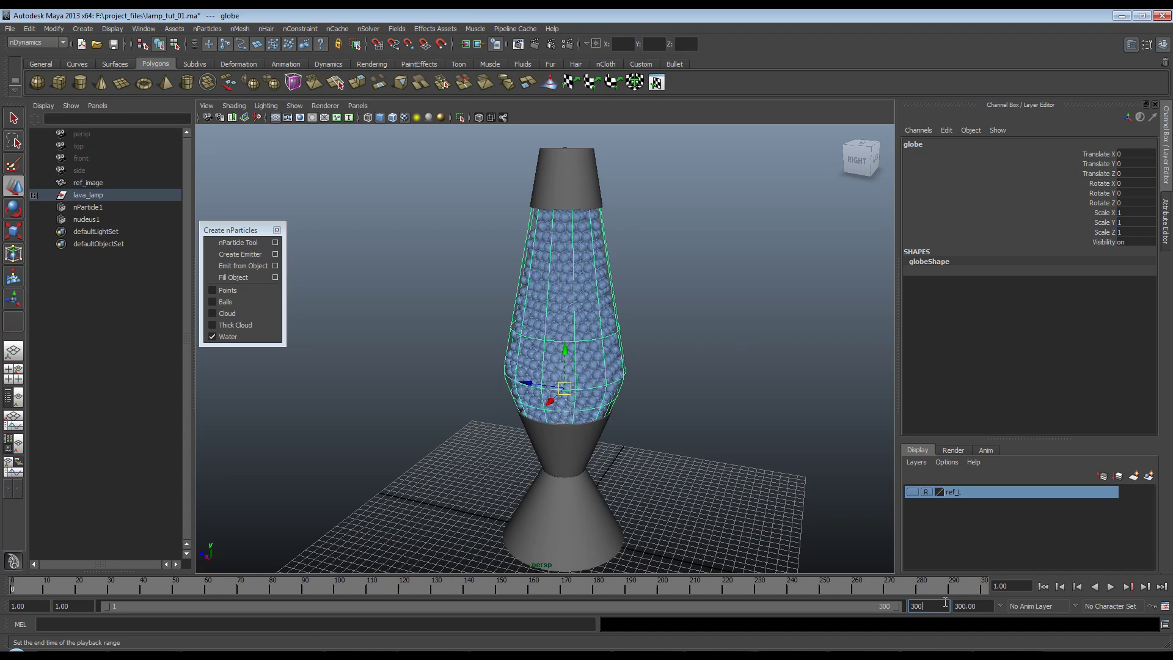
key(Return)
Play the particle simulation without any collider and rewind to the first frame.
click(1110, 586)
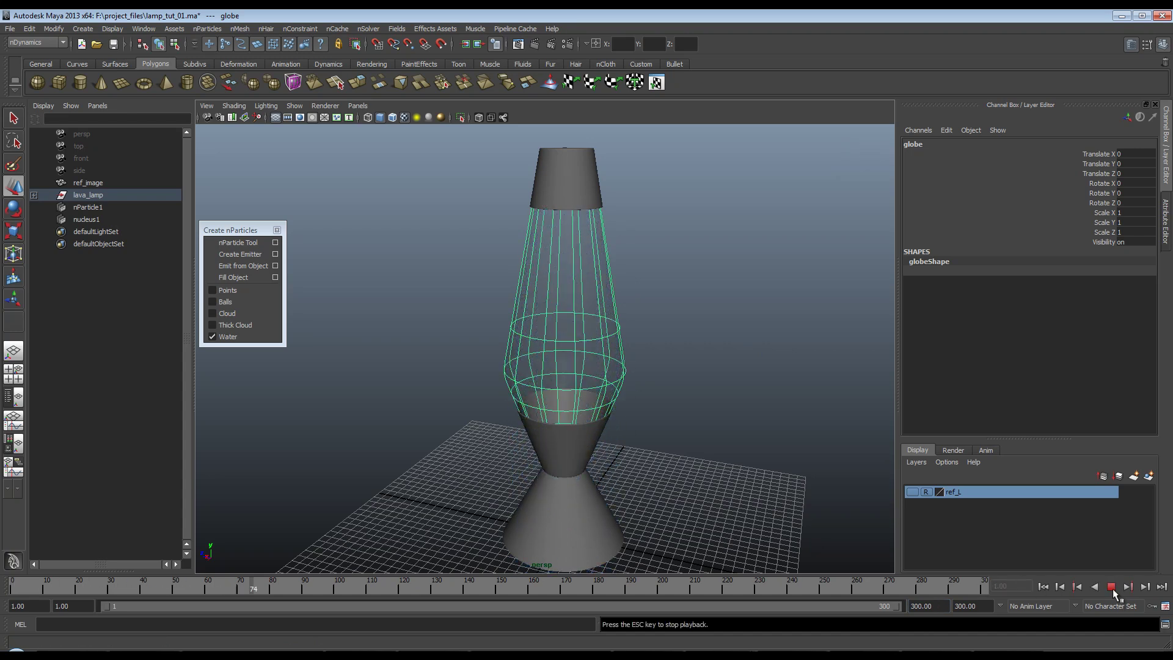
click(1110, 586)
click(1042, 586)
Turn the selected globe into a passive collider for the nParticles.
alt+drag(599, 317, 570, 327)
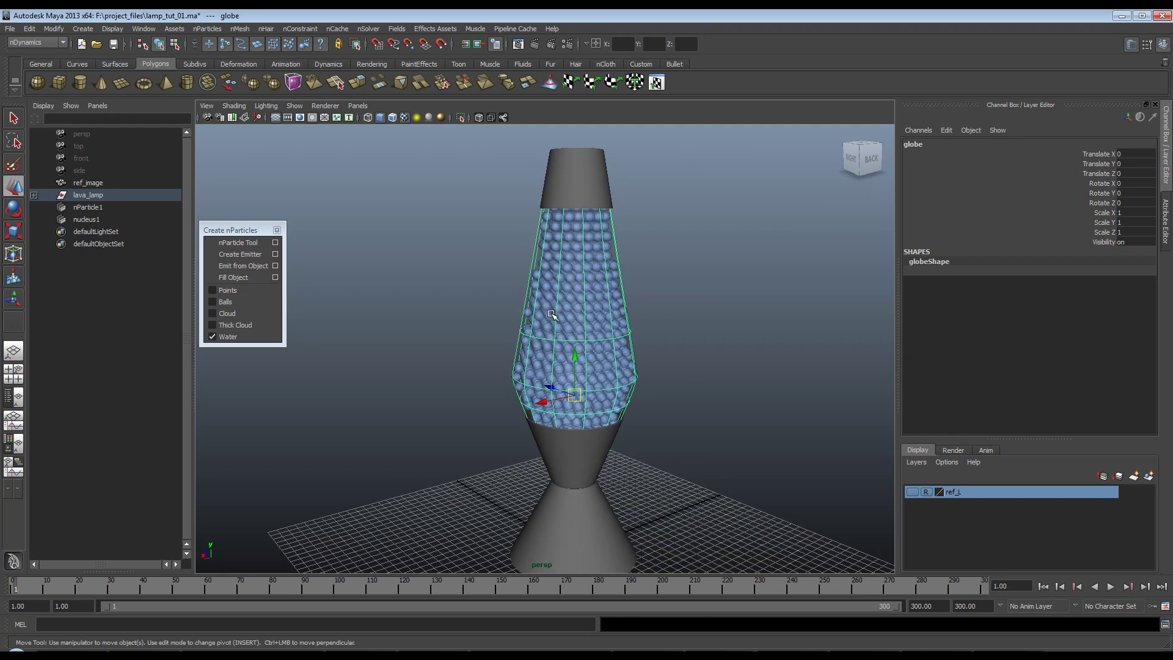
alt+drag(603, 379, 632, 305)
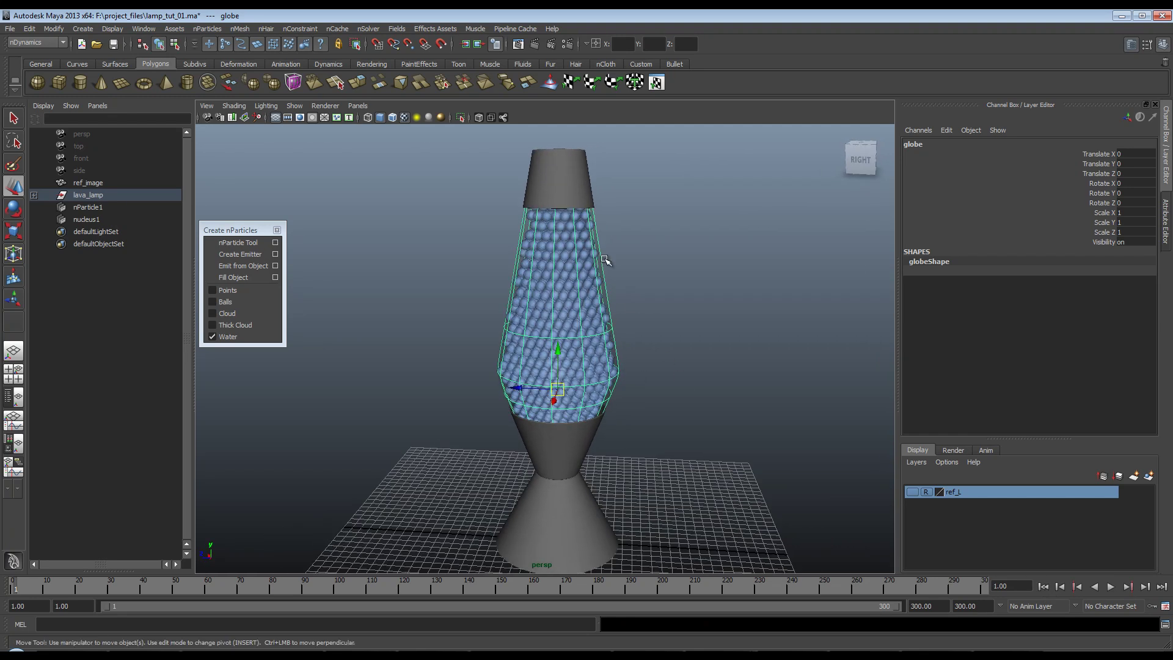
click(243, 29)
click(262, 47)
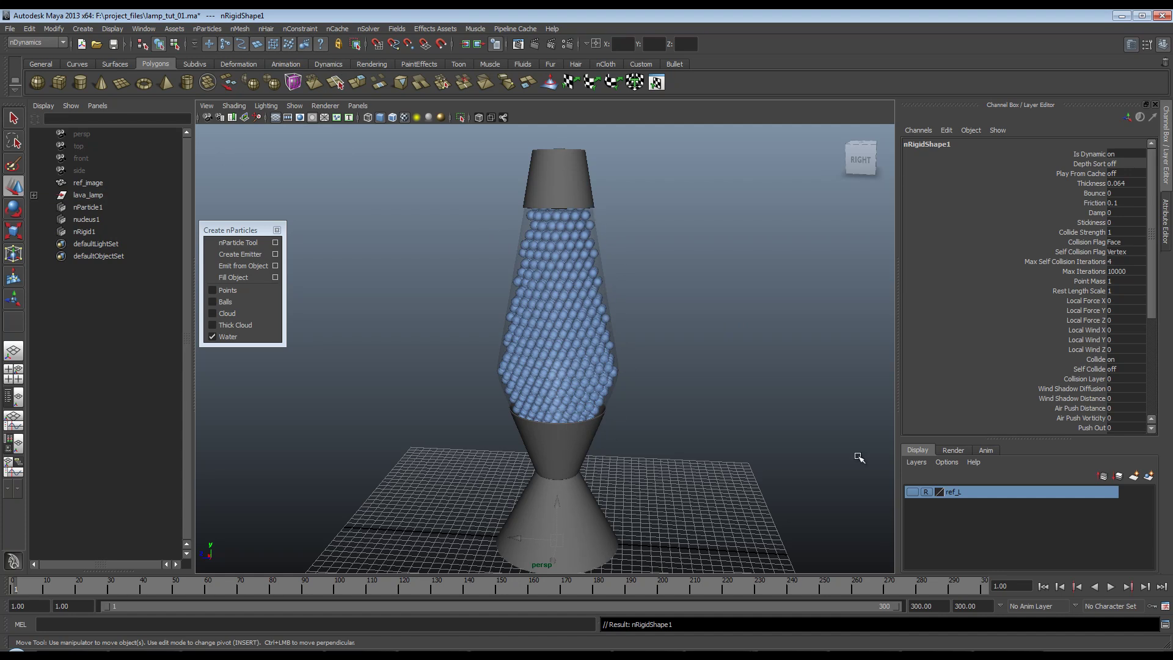
Play the simulation to test the particles against the globe's collider, and return to the start.
click(1110, 586)
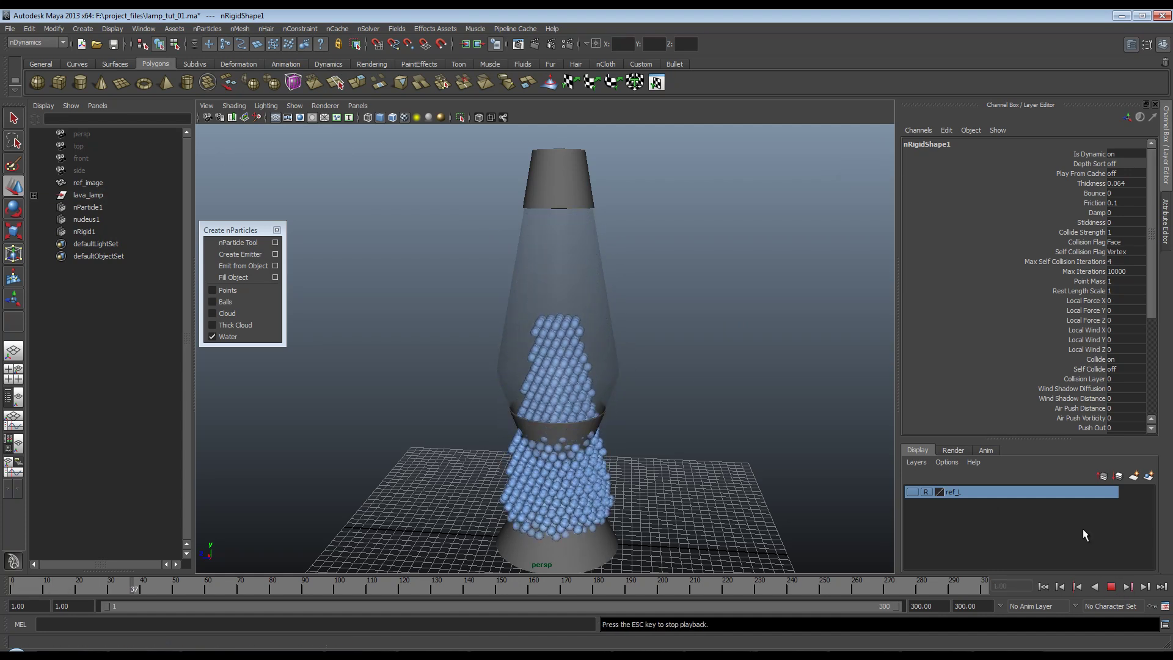
click(1110, 587)
click(1042, 587)
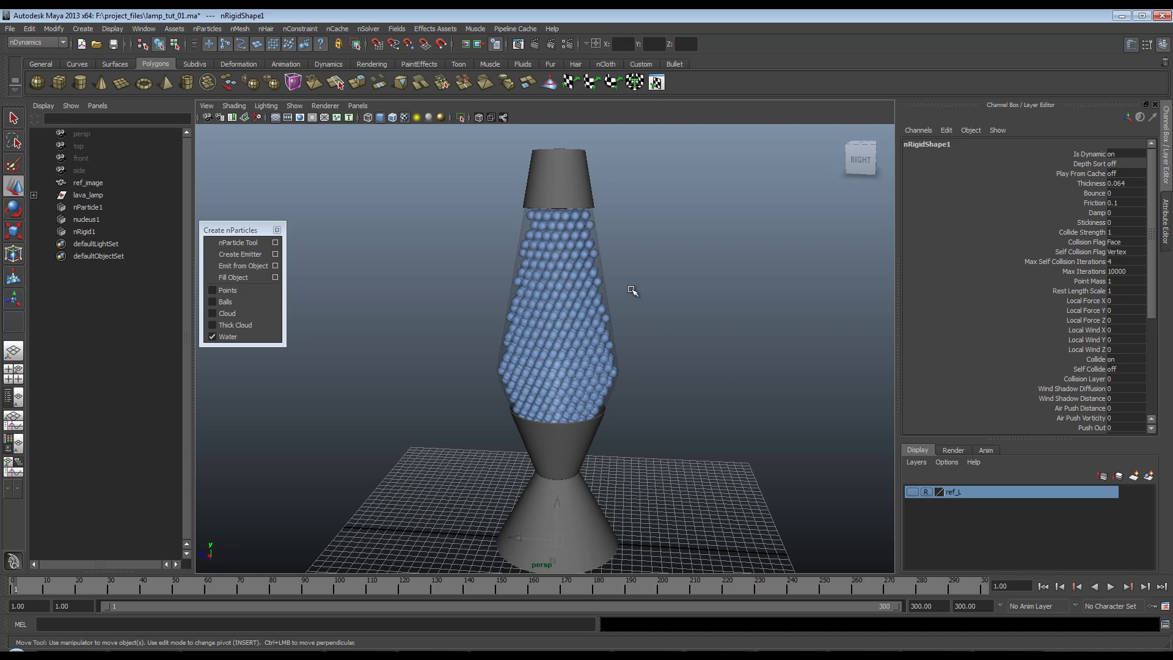
Select the globe and apply the passive collider command to it once more.
click(604, 257)
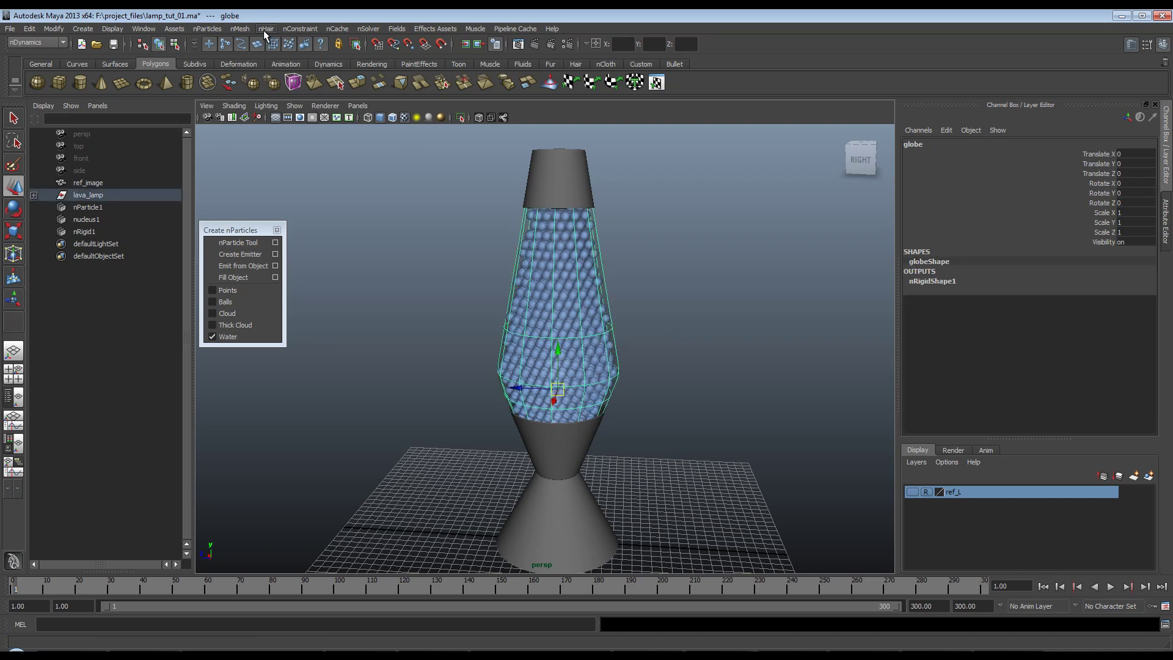
click(240, 29)
click(256, 51)
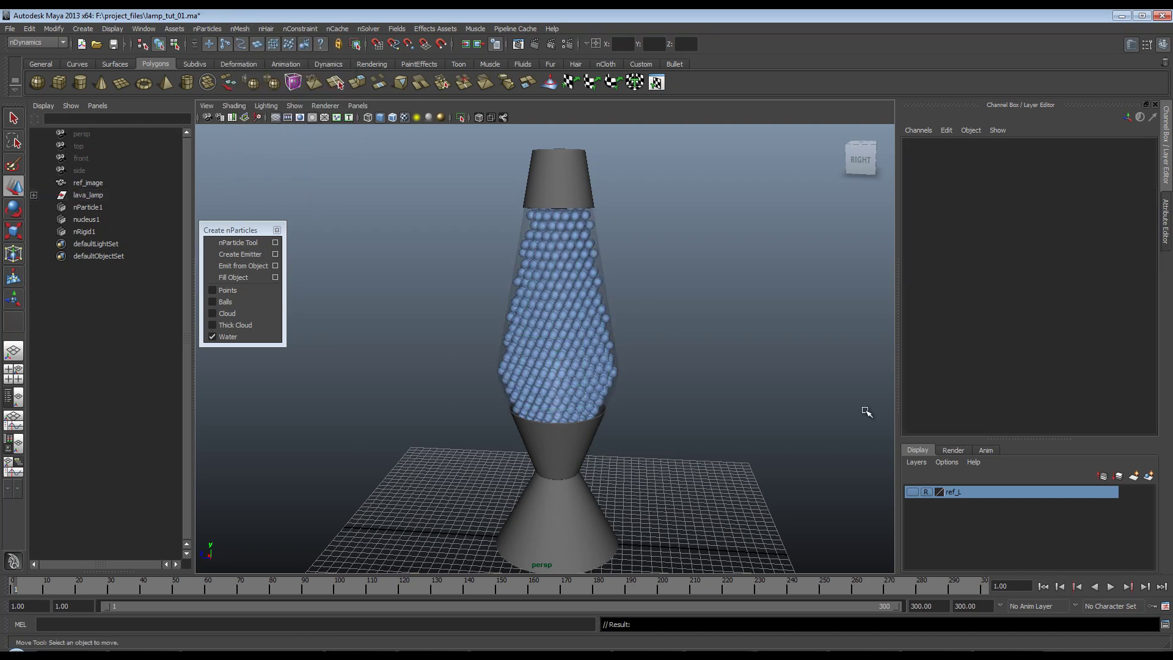
Run the simulation until the particles settle at the bottom of the globe, stopping at frame 246.
click(1110, 587)
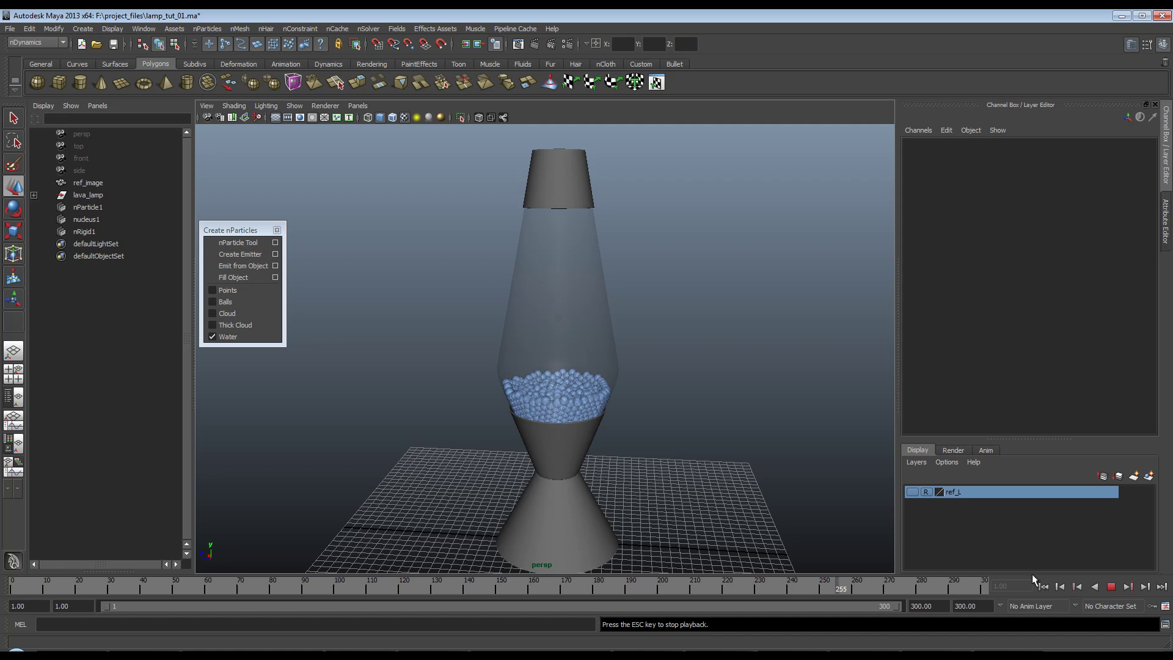
click(1110, 587)
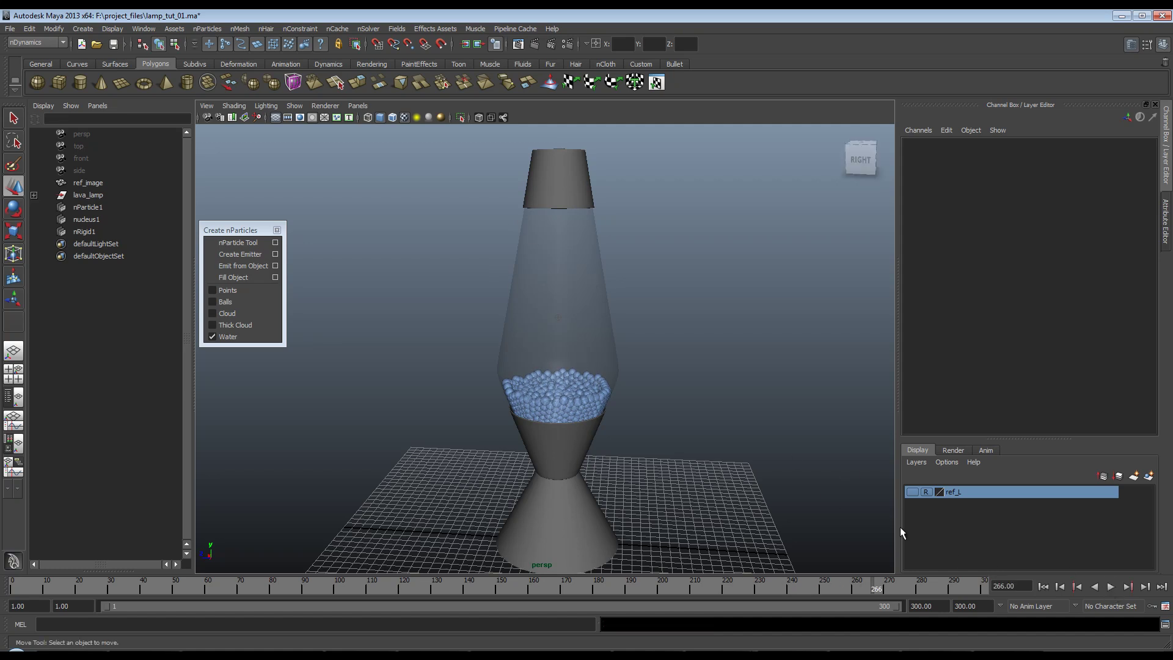
click(1110, 586)
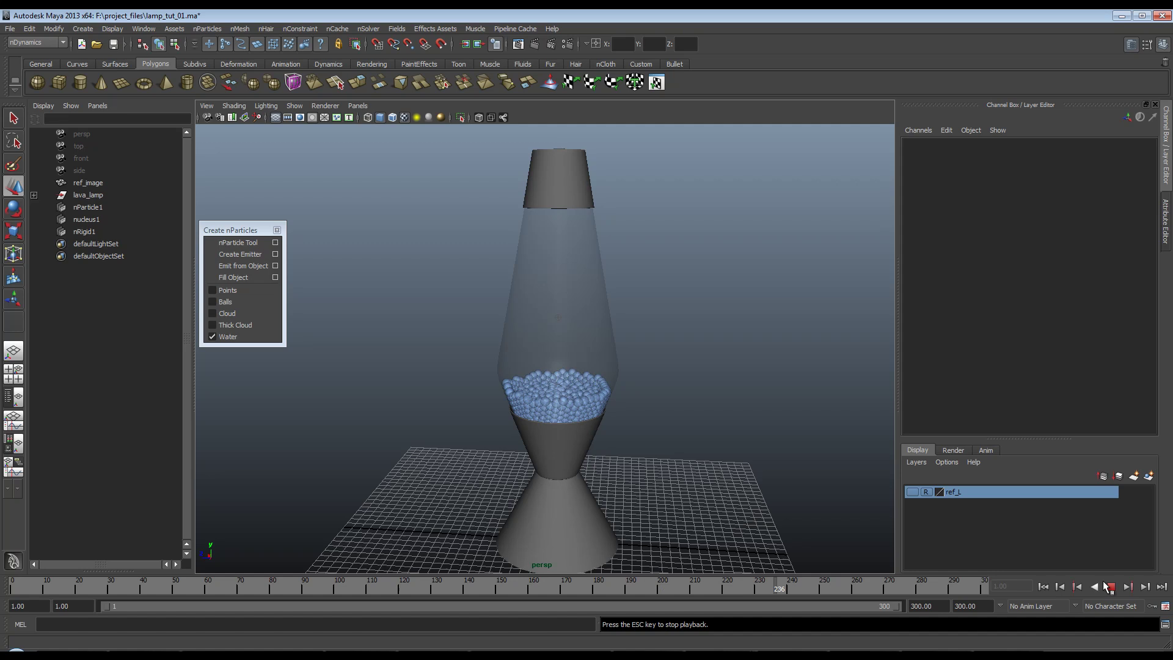
click(1110, 586)
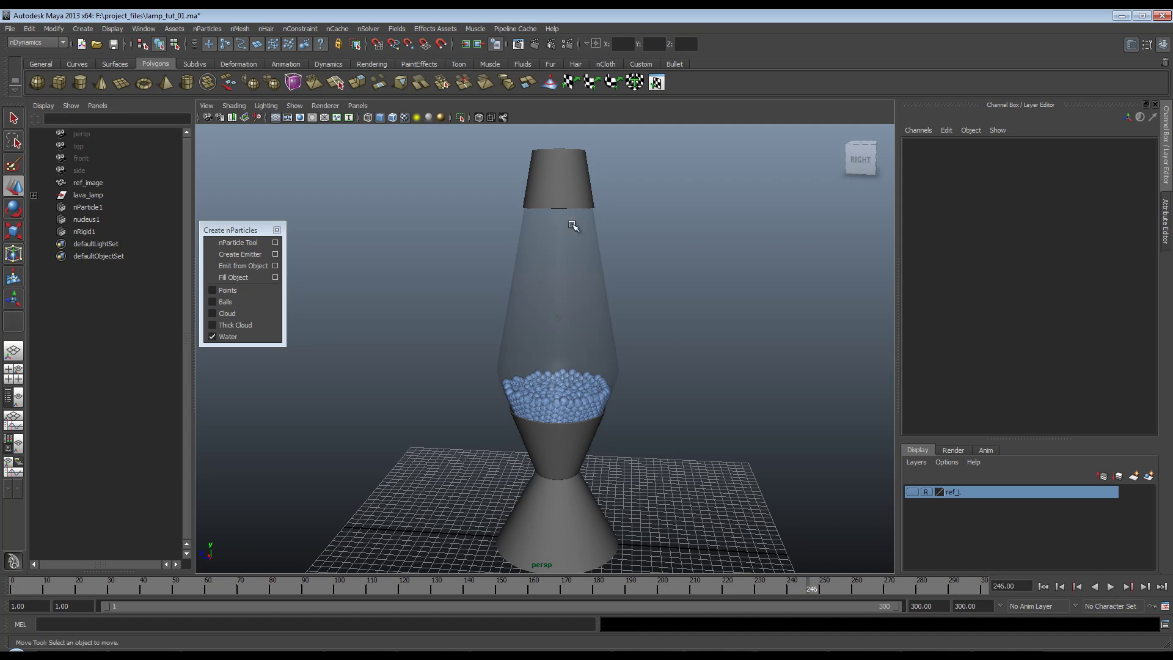
Set the initial state of nParticle1 from its current settled state.
click(92, 207)
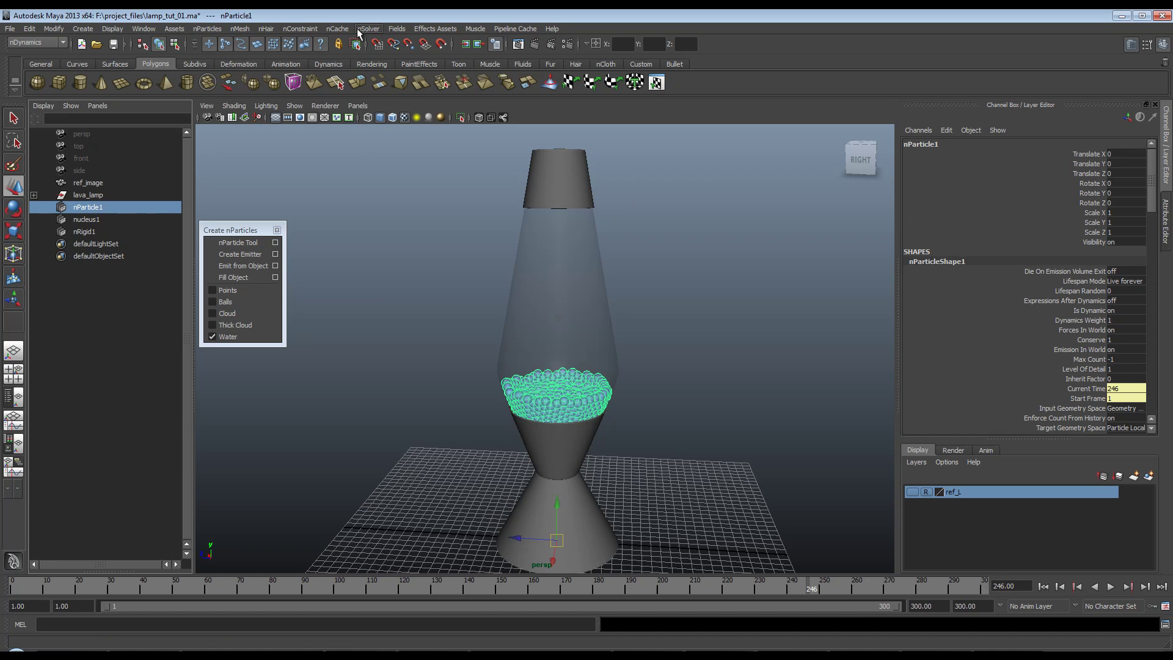
click(339, 30)
mouse_move(368, 29)
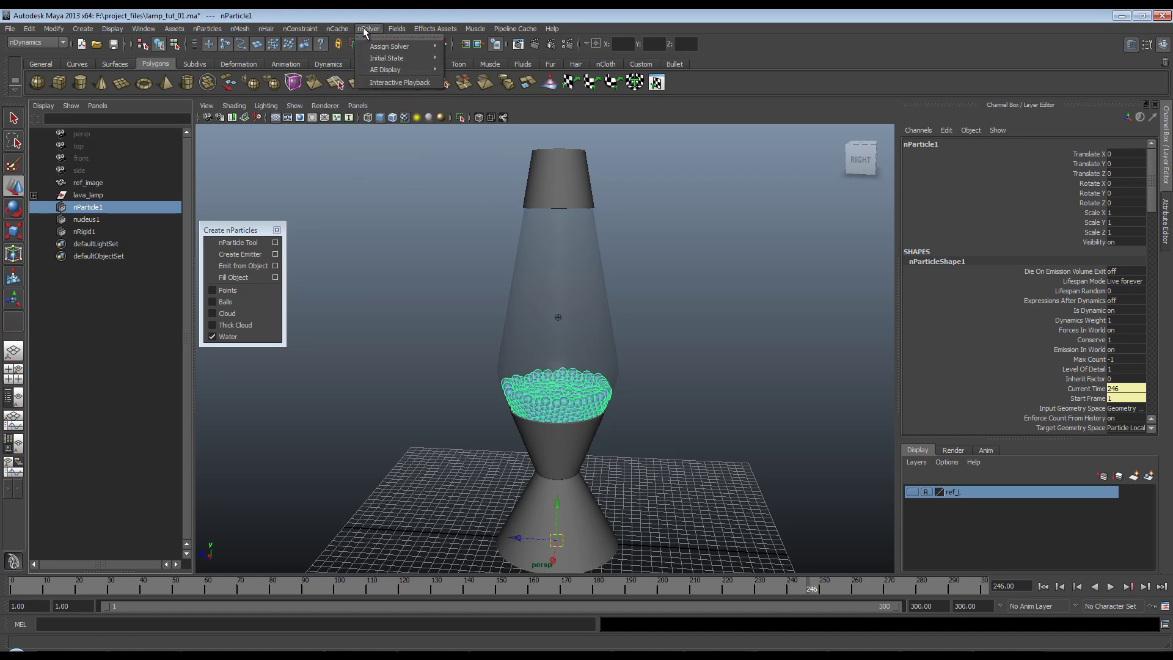
mouse_move(391, 58)
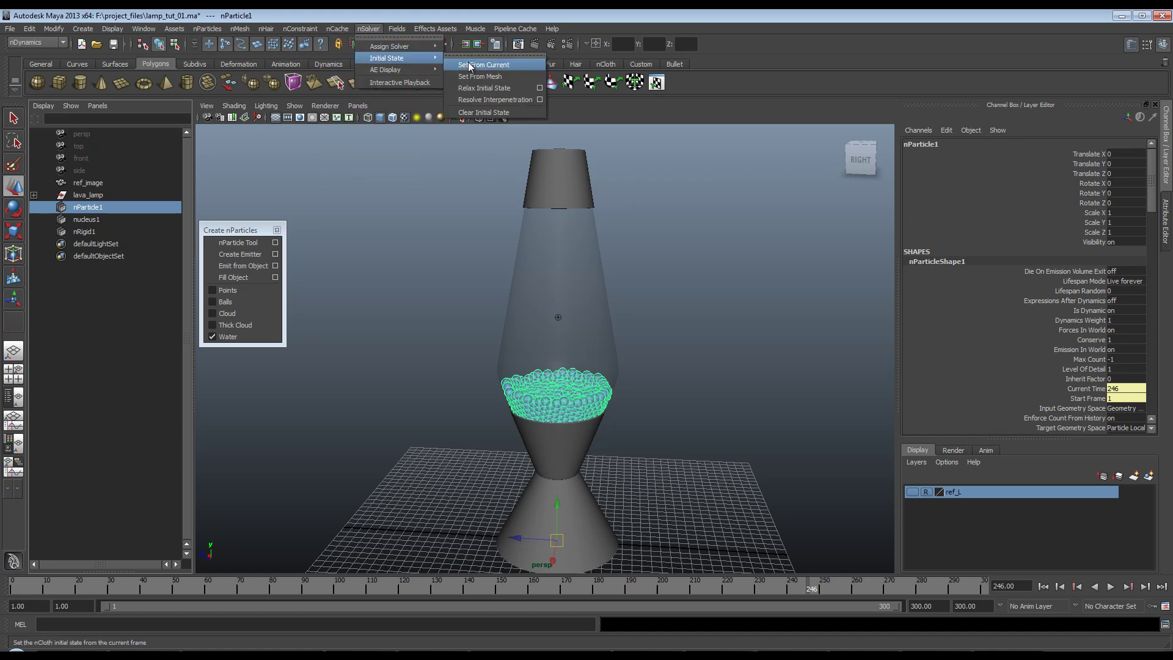
click(468, 65)
Play the simulation from frame 1 to check the settled starting state, and return to the first frame.
click(1046, 586)
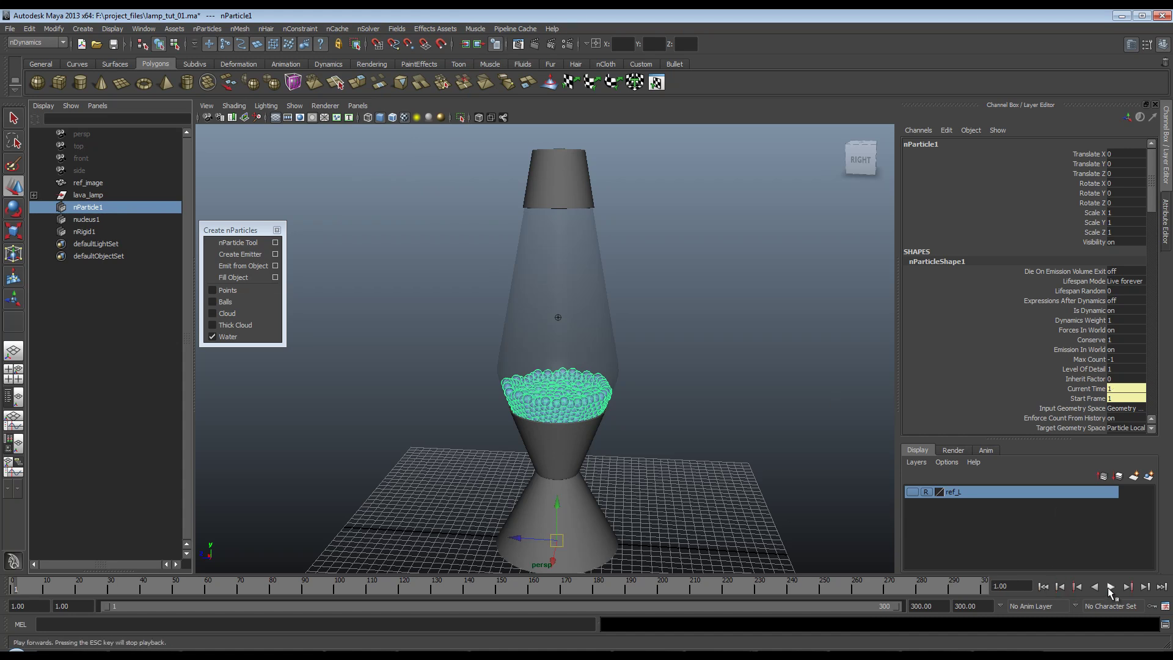
click(1109, 586)
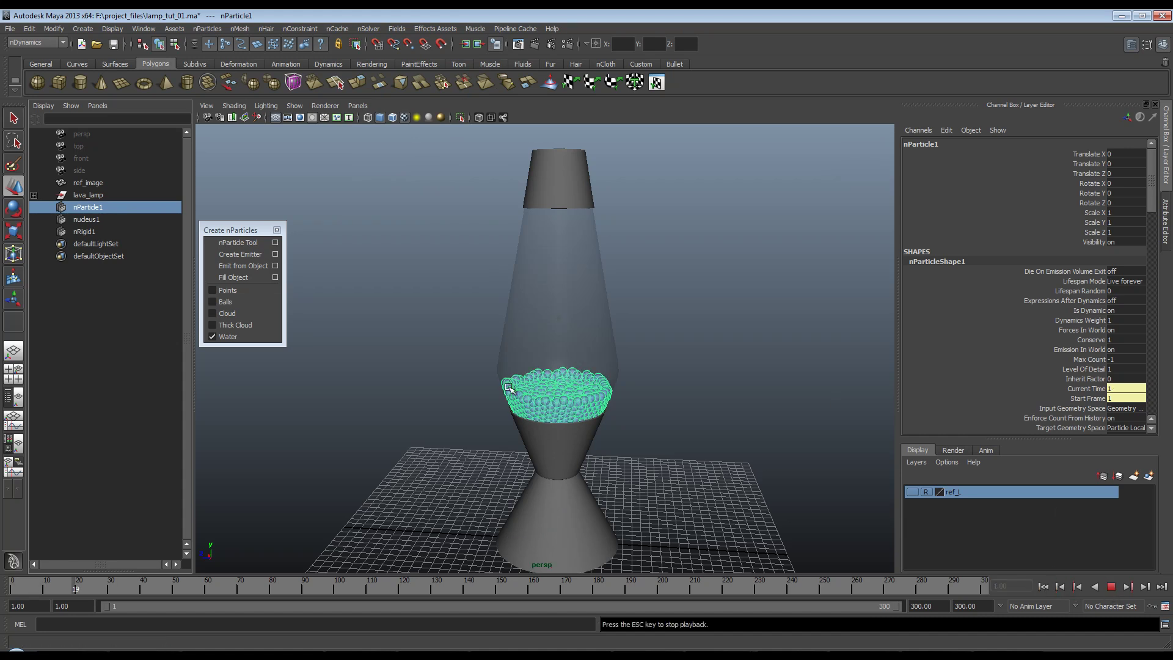
key(Escape)
key(alt+shift+v)
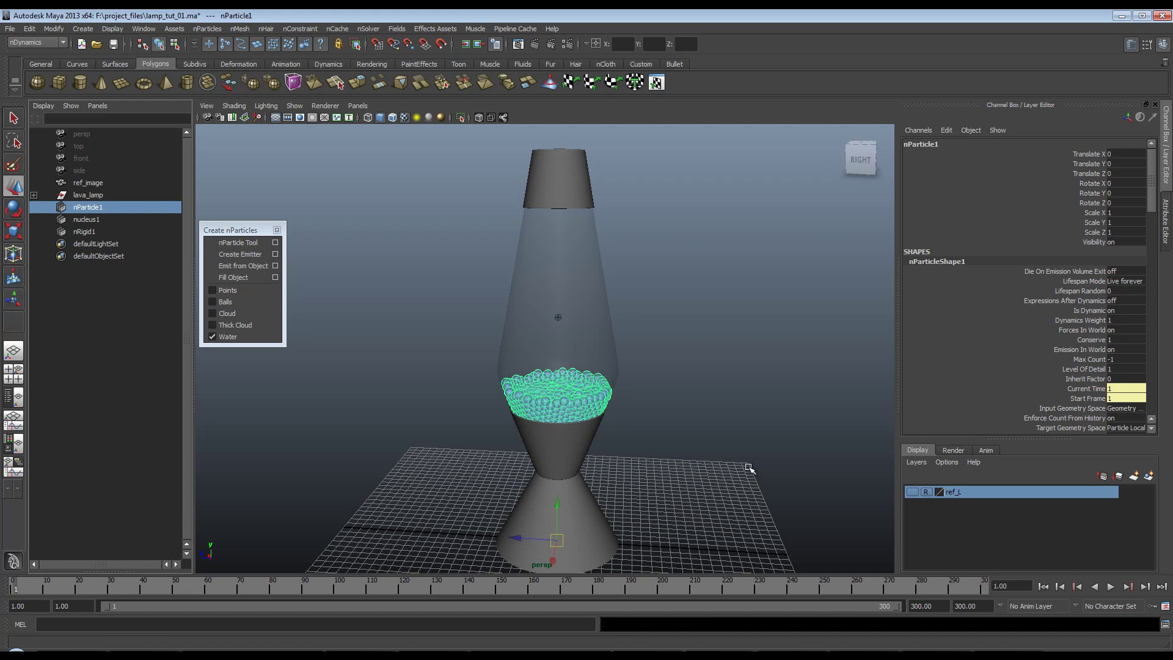
Add a volume axis field to nParticle1 and raise it to about 9.06 in Y, at the particles' surface.
alt+drag(748, 467, 640, 453)
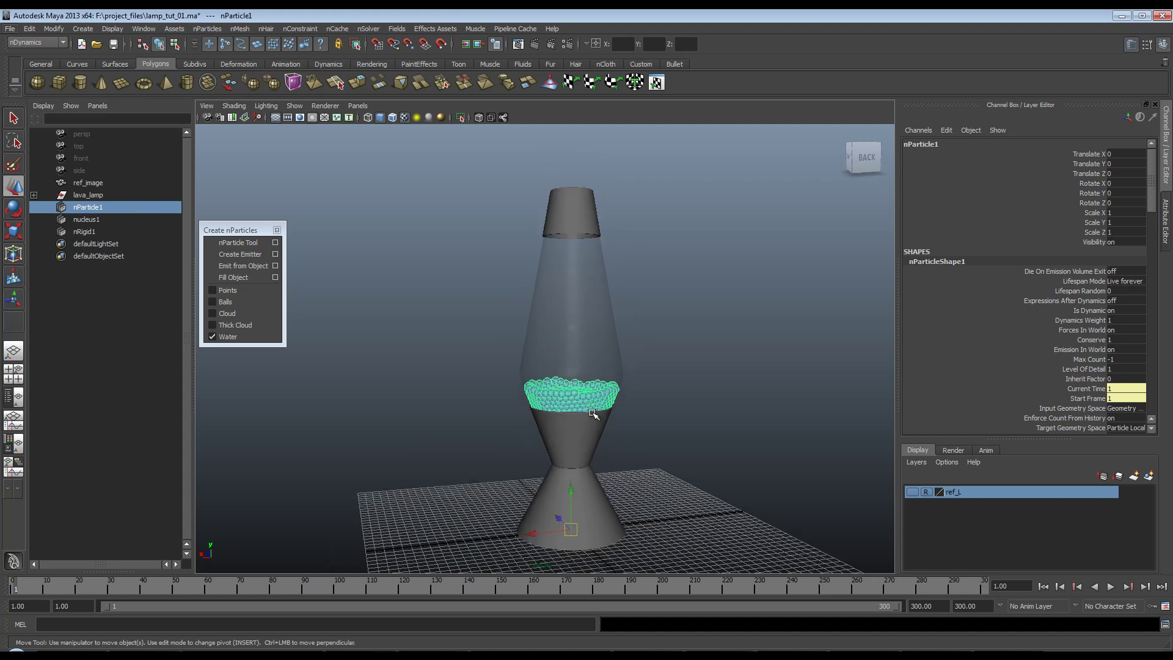
alt+middle_drag(565, 423, 563, 422)
click(397, 30)
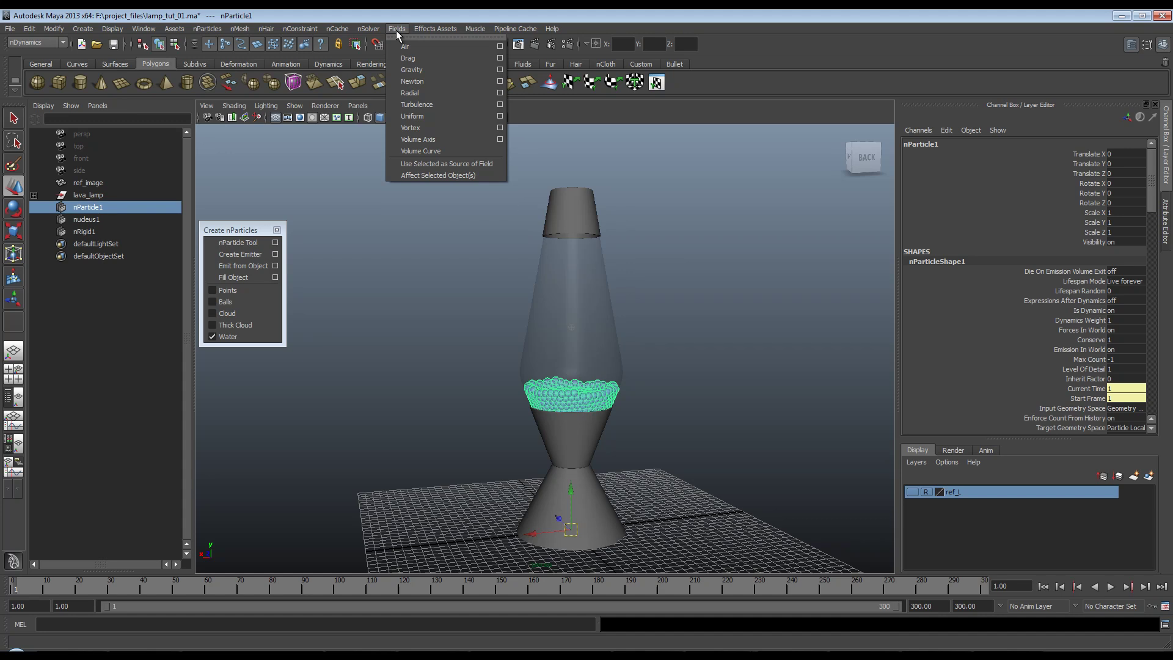
click(94, 212)
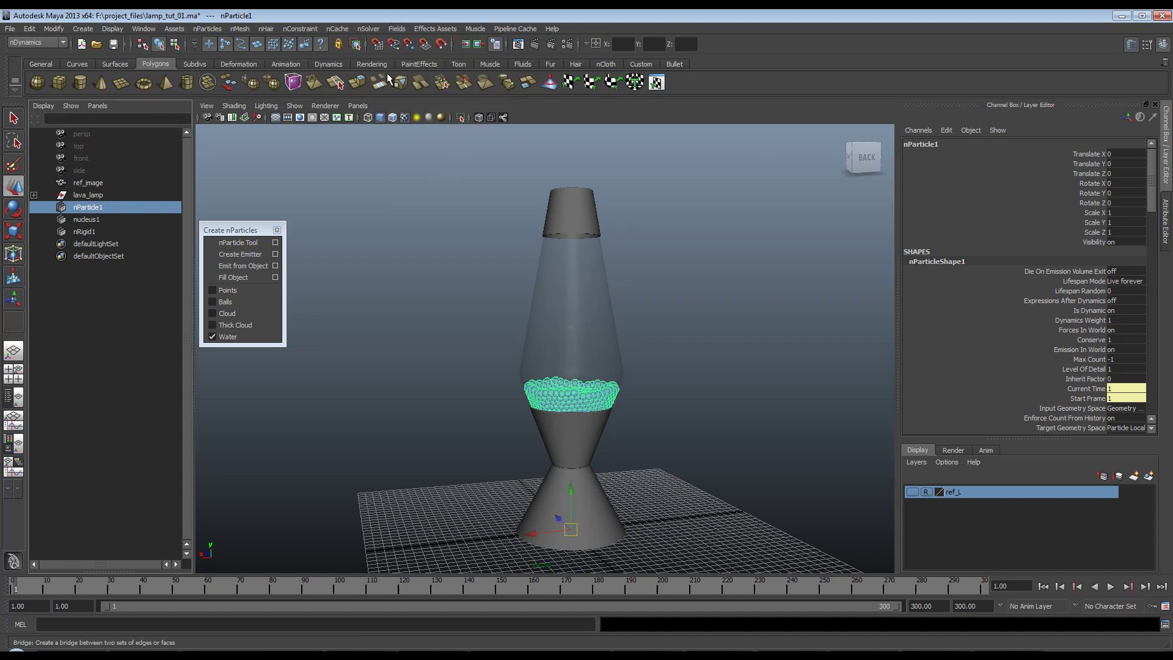
click(396, 29)
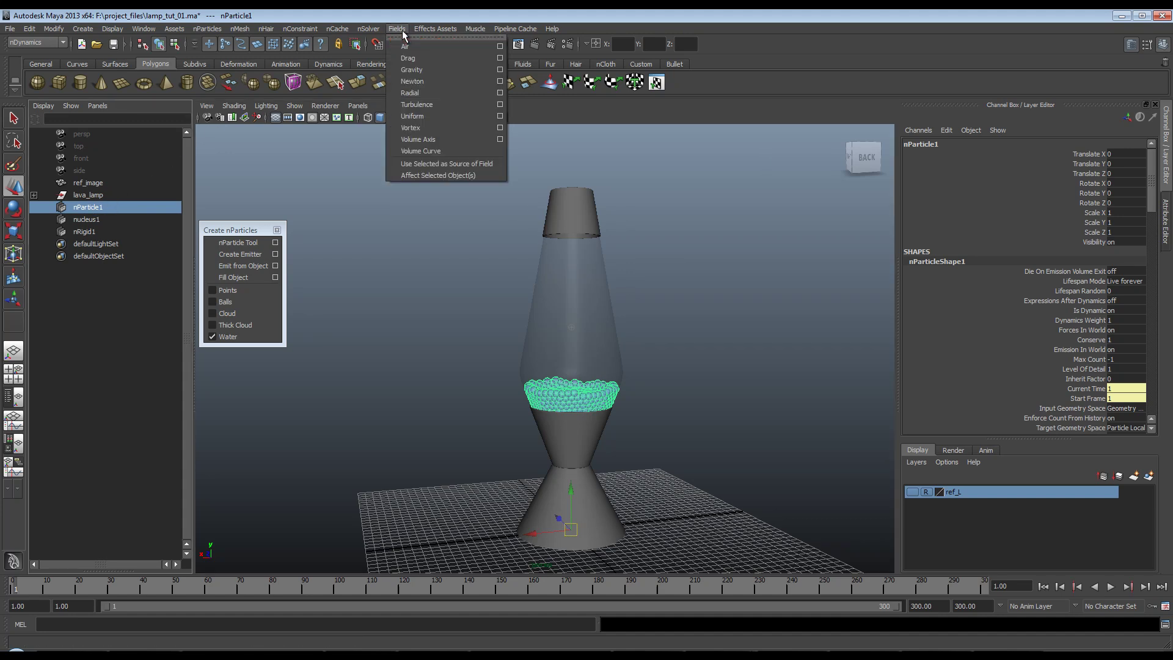
click(427, 140)
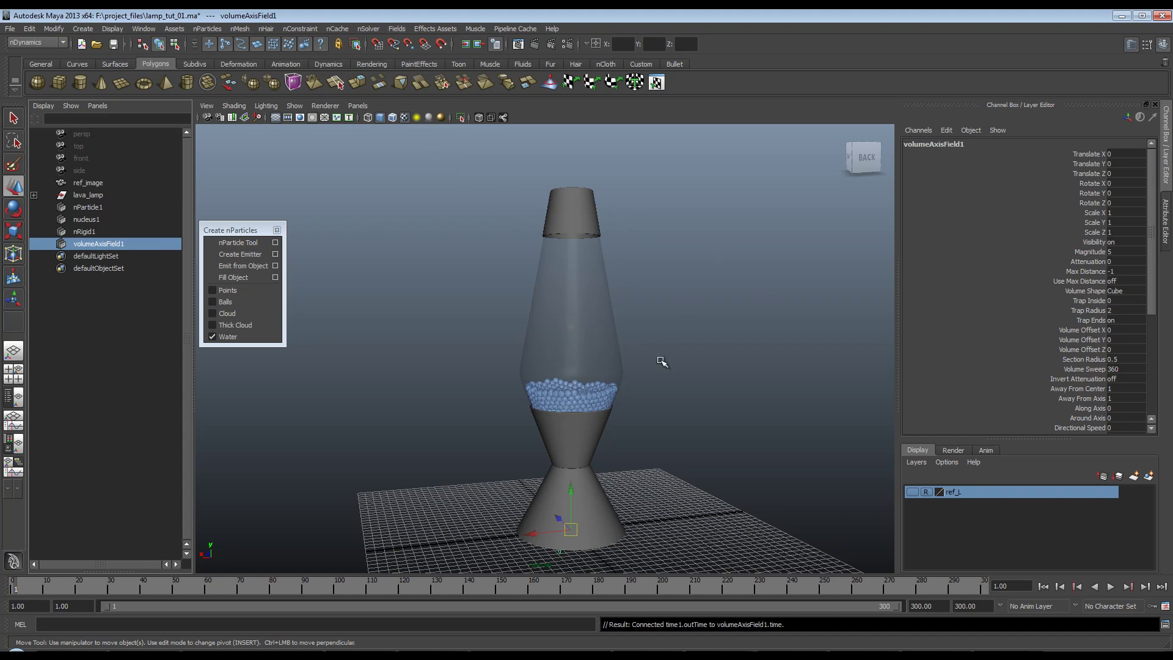
drag(572, 490, 600, 295)
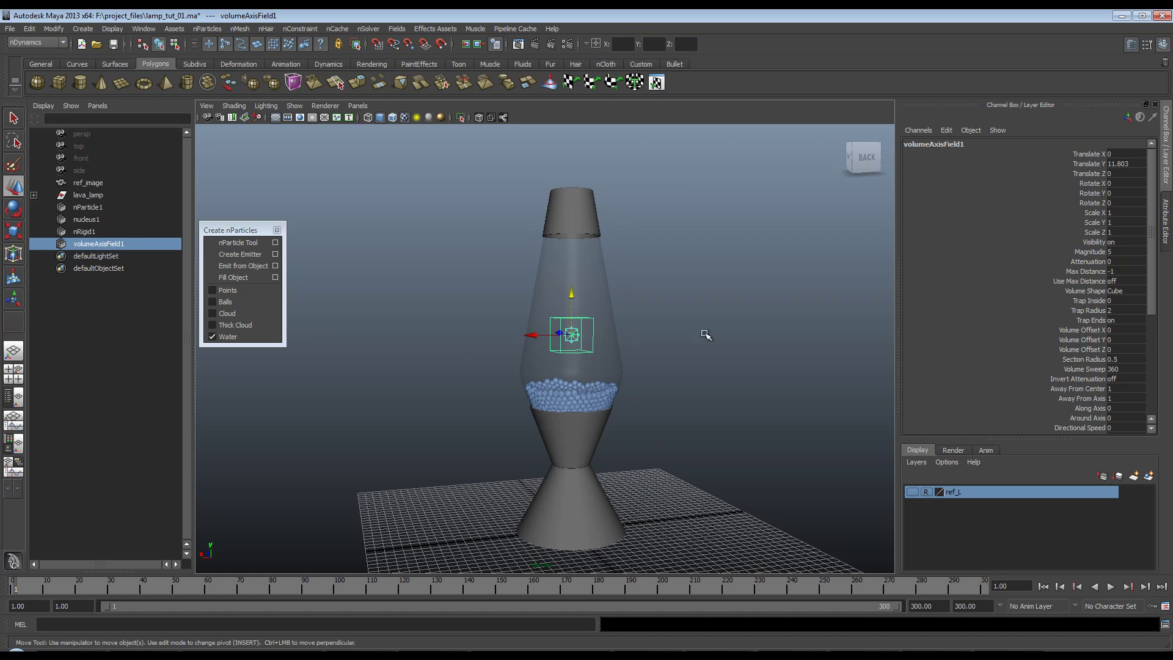
drag(583, 297, 583, 342)
Play the simulation to check how the volume axis field affects the particles, and return to the first frame.
click(1120, 585)
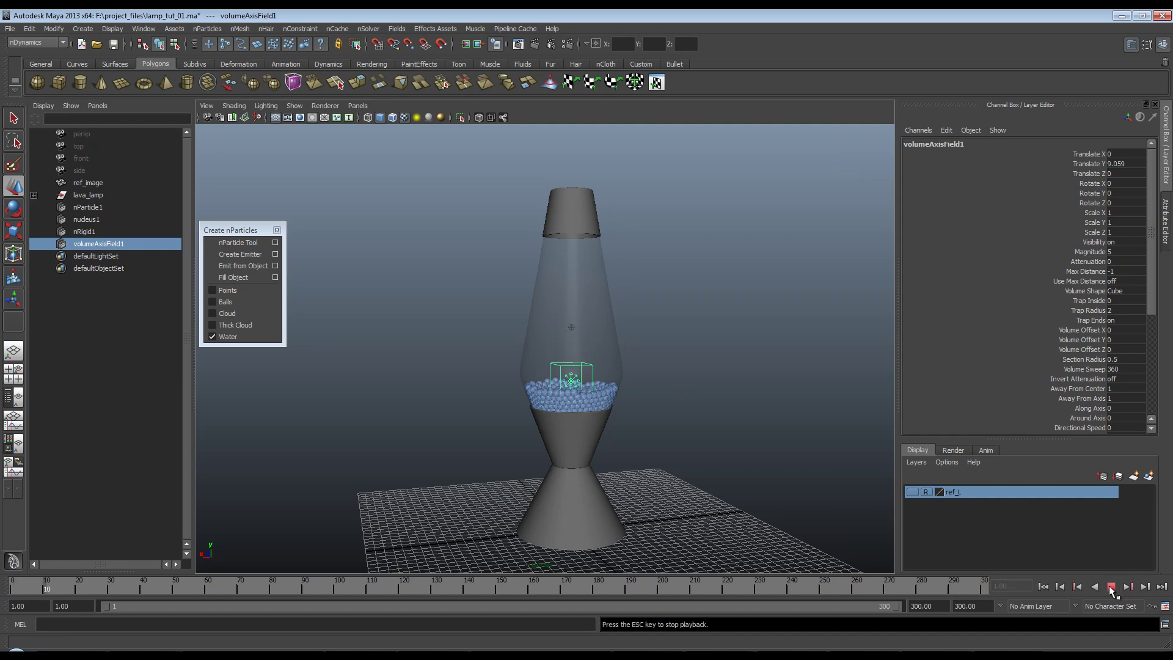
alt+drag(618, 360, 604, 351)
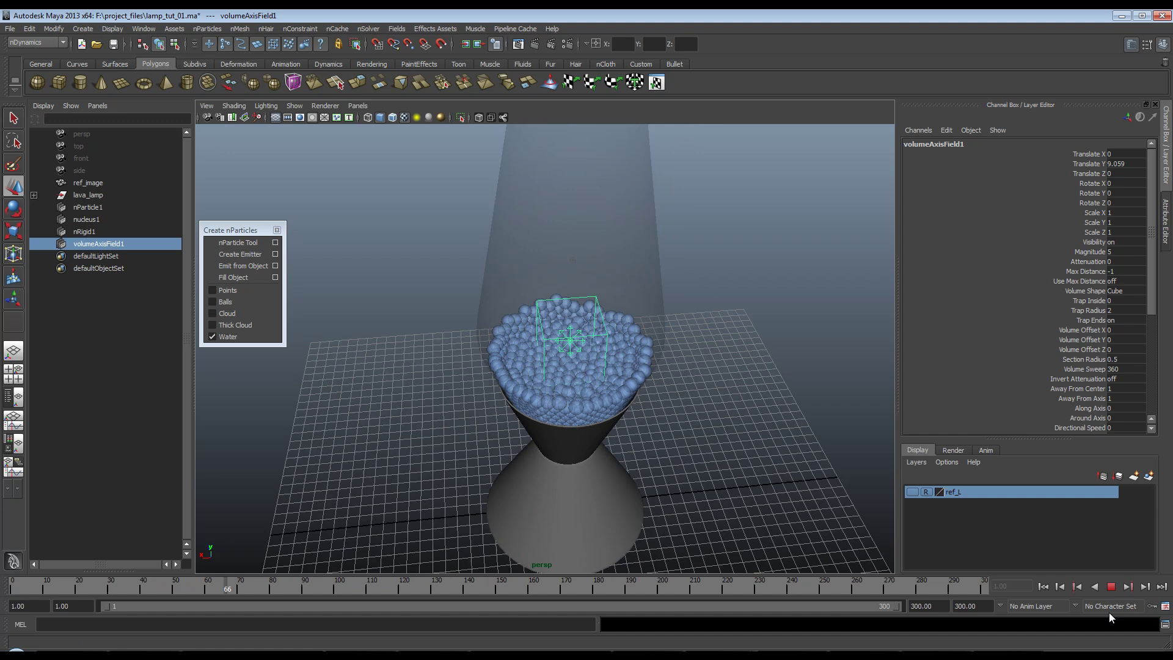
click(1111, 586)
click(1042, 586)
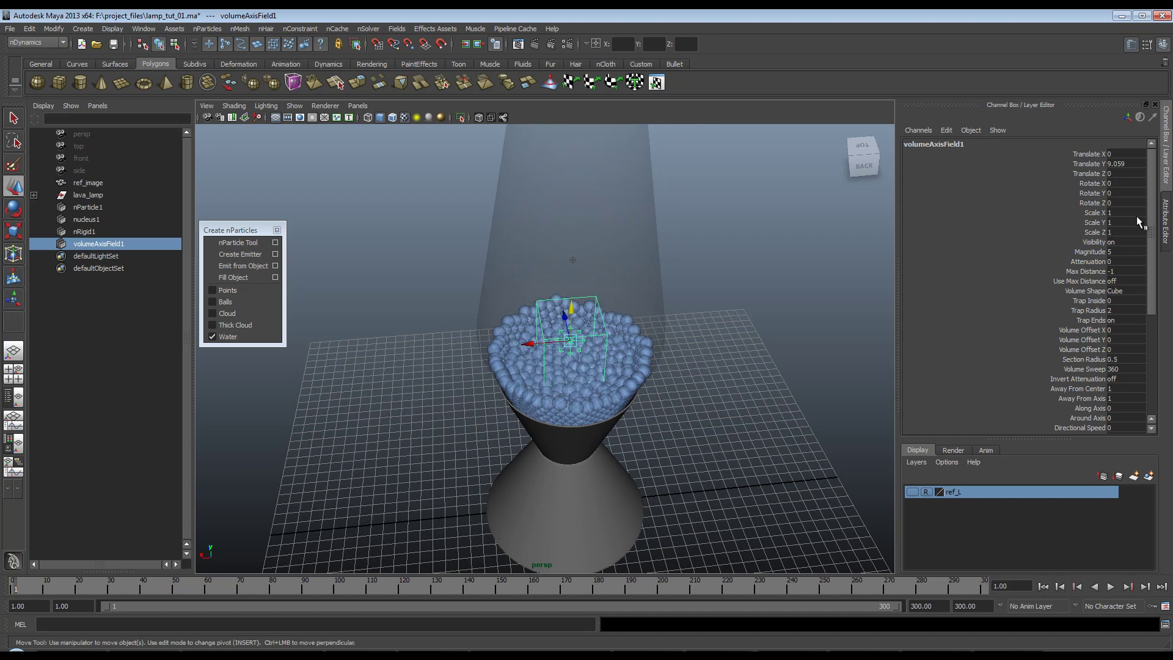
Try a magnitude of 50 on the volume axis field in a short playback and return to the first frame.
click(1162, 215)
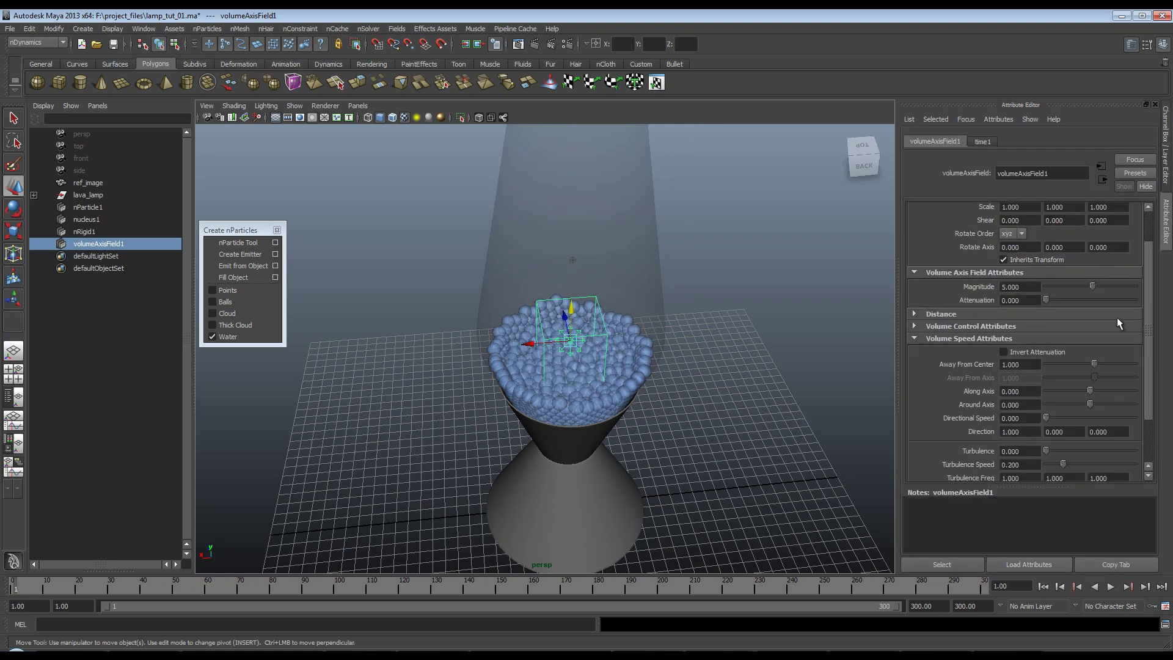
click(1029, 284)
click(1110, 587)
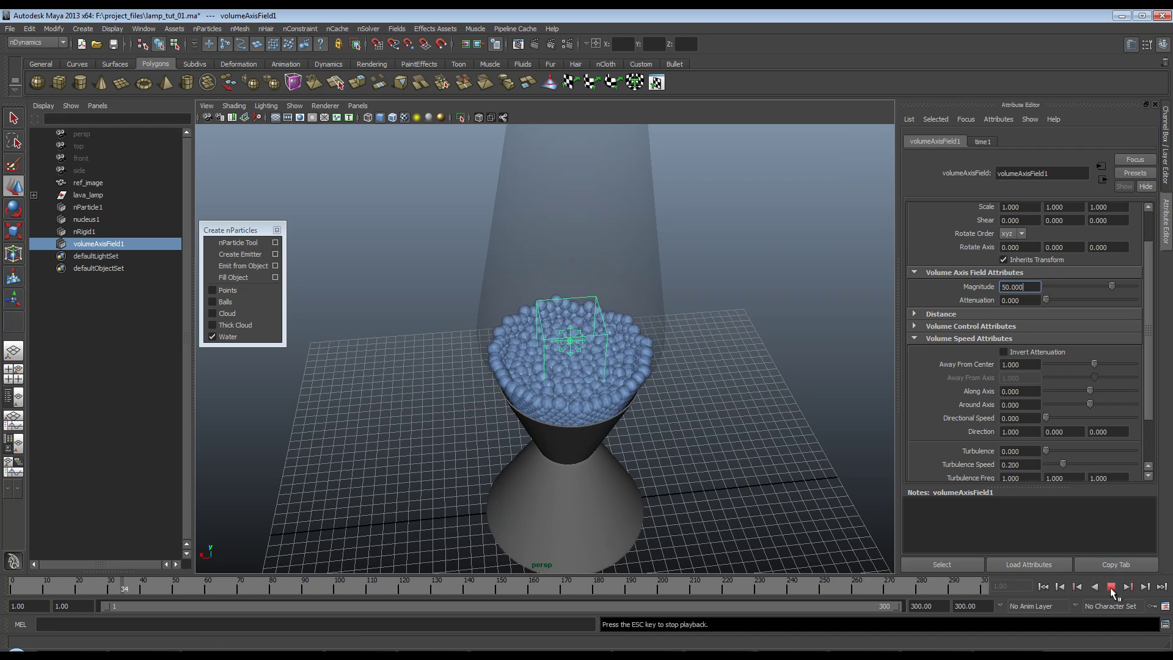
click(1110, 586)
click(1043, 587)
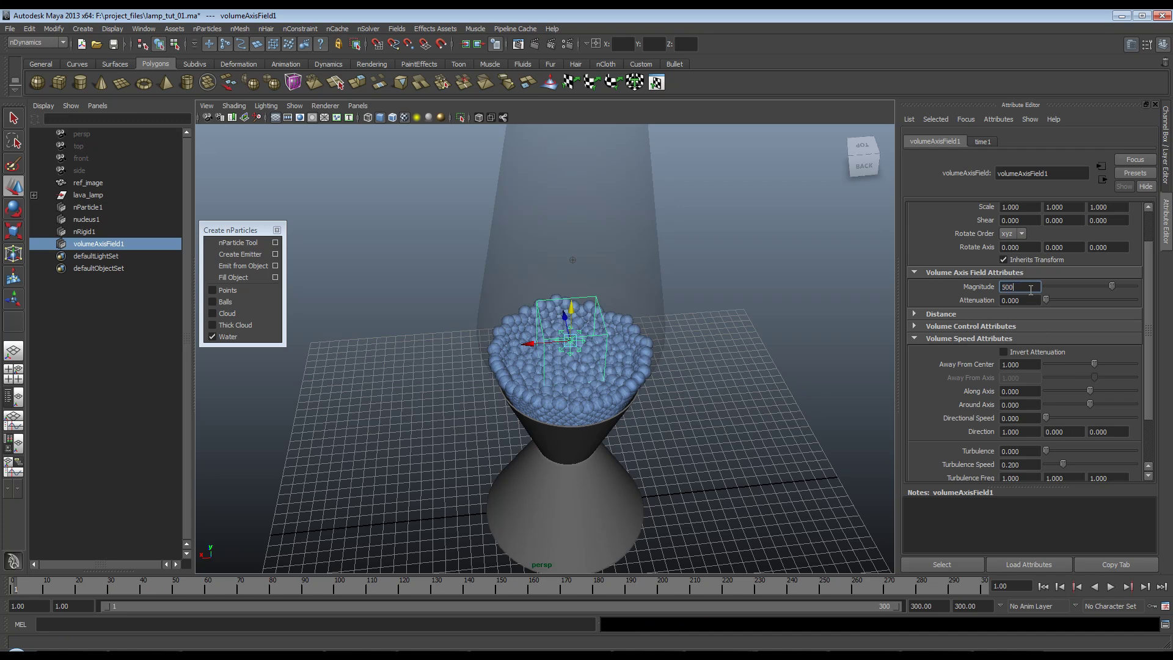
Test the volume axis field at a magnitude of 500 from the first frame and restore its magnitude to 5.
click(1109, 587)
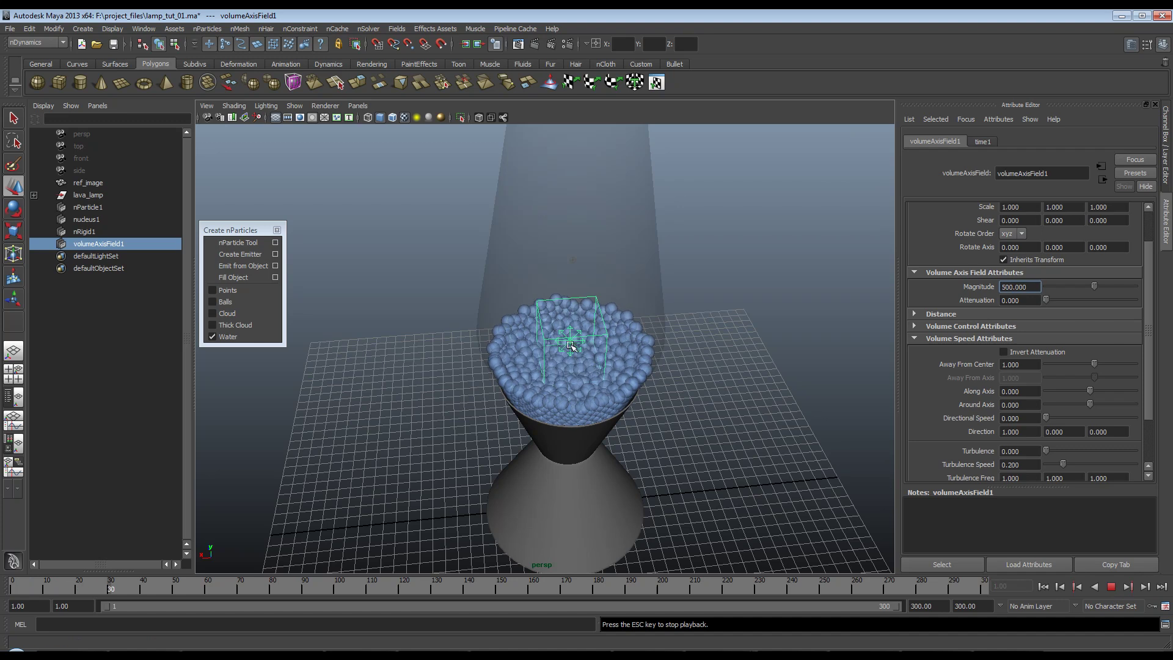
click(1110, 586)
alt+drag(587, 366, 568, 342)
click(563, 334)
alt+drag(641, 427, 638, 477)
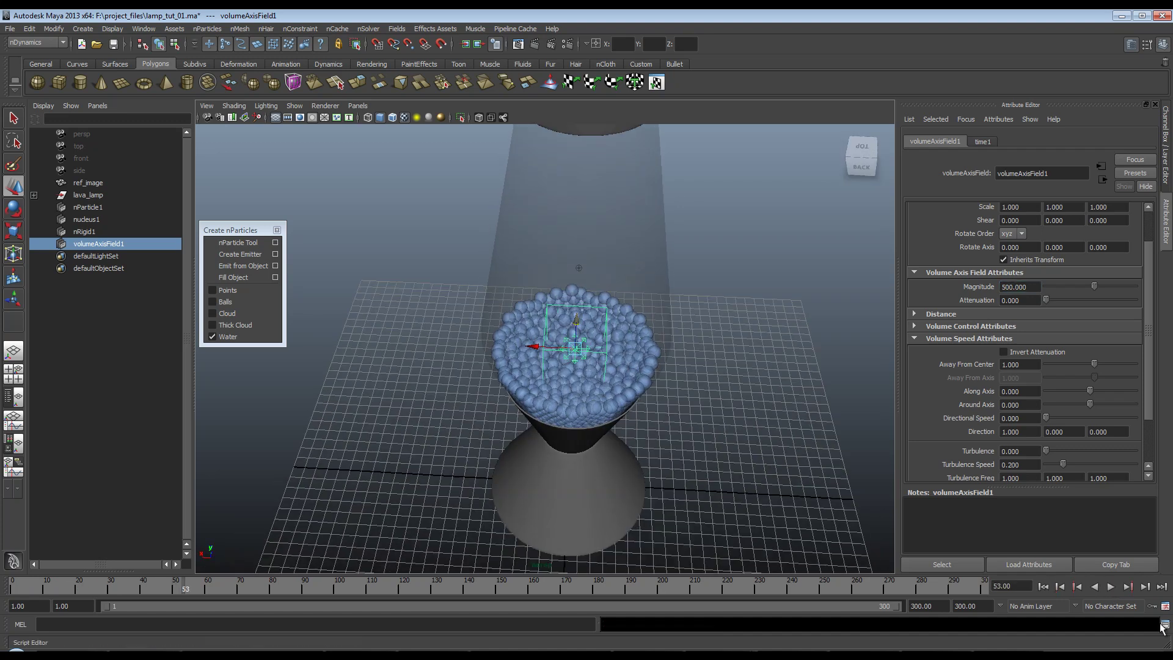
click(1110, 586)
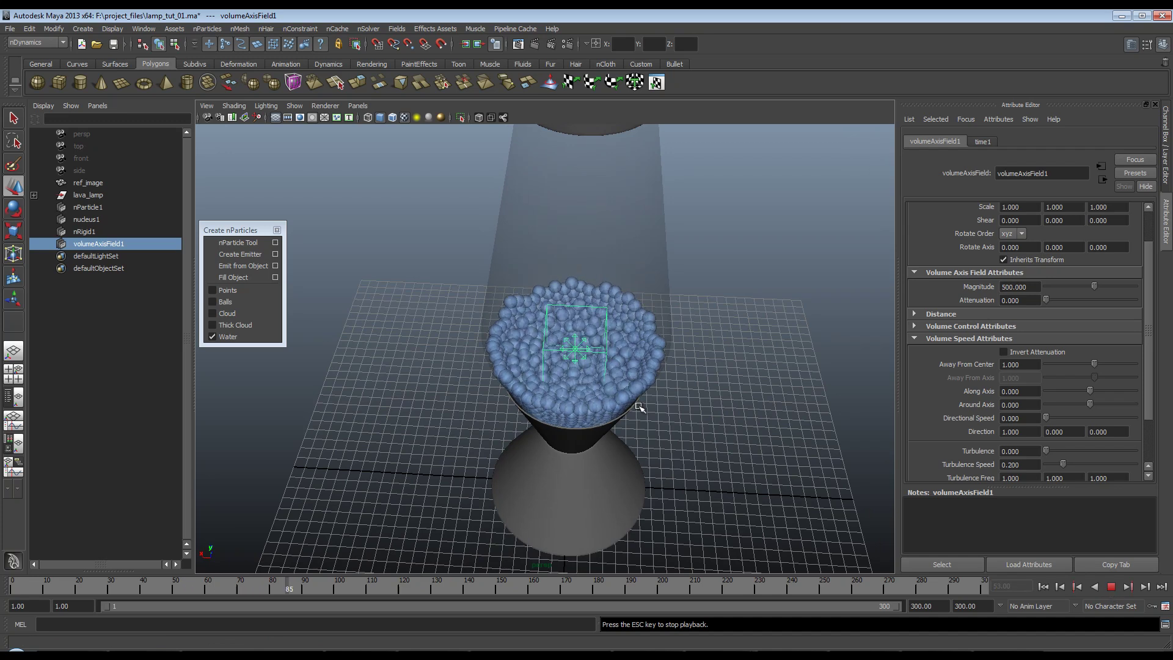
click(1111, 587)
click(1043, 587)
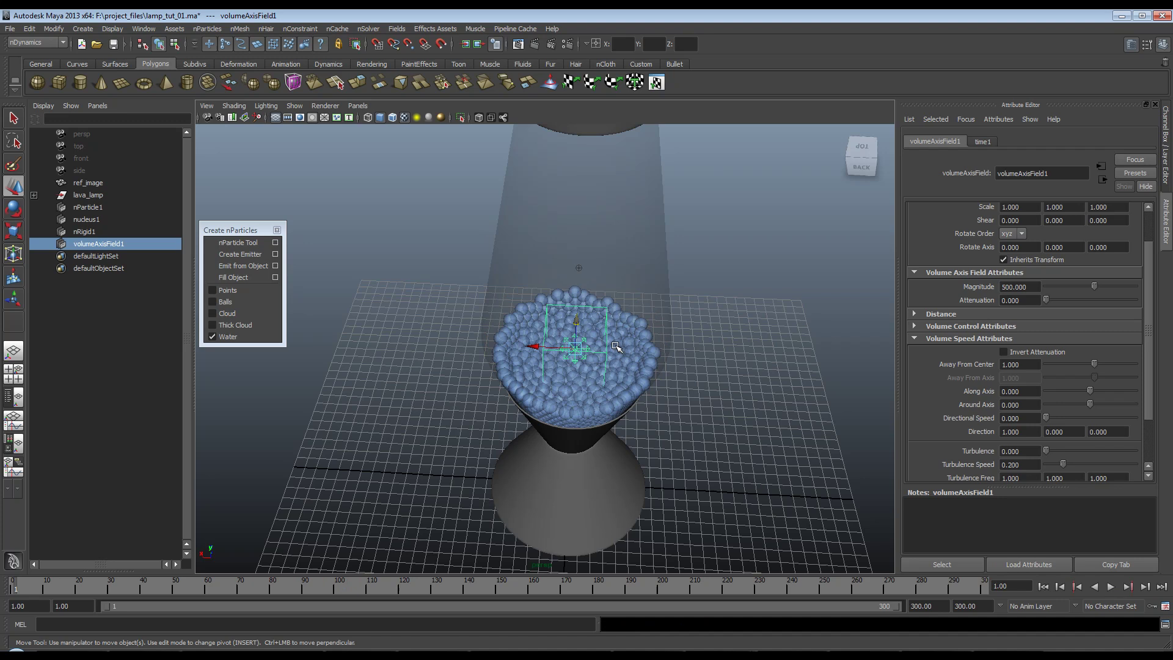
double_click(1025, 286)
Raise the volume axis field above the particles into the upper part of the globe.
alt+drag(688, 379, 688, 343)
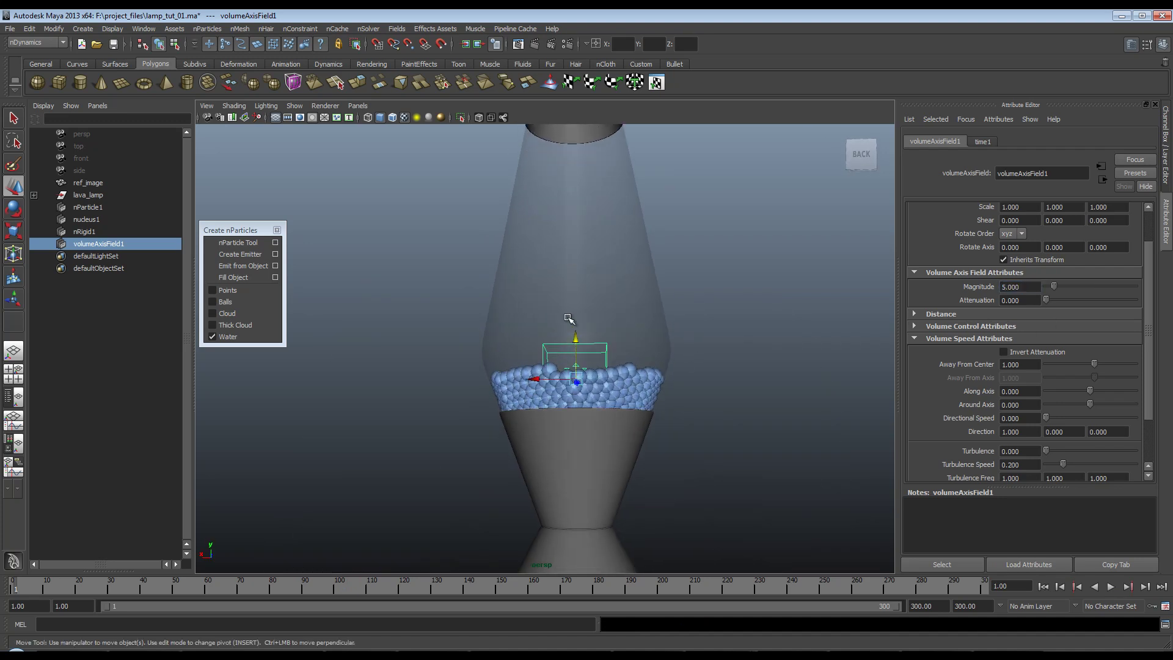
drag(575, 335, 596, 166)
alt+drag(596, 166, 584, 375)
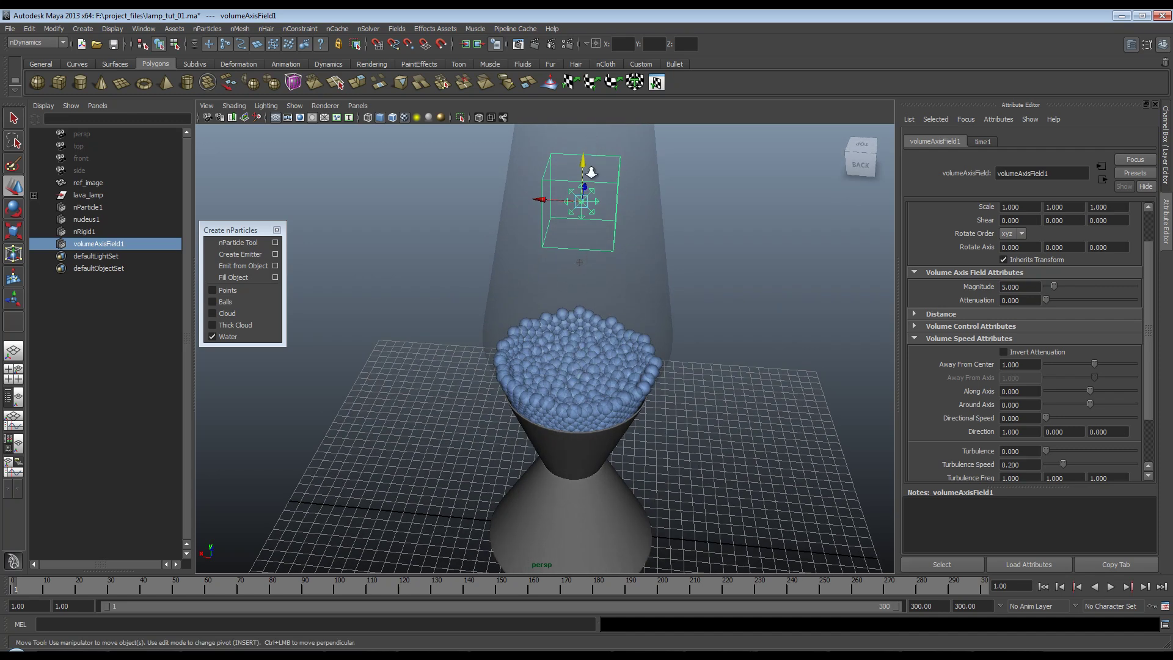
scroll(583, 226, down, 5)
Scale volumeAxisField1 uniformly to about 3.54, wider than the globe, and stretch its Y scale to about 8.16.
click(613, 273)
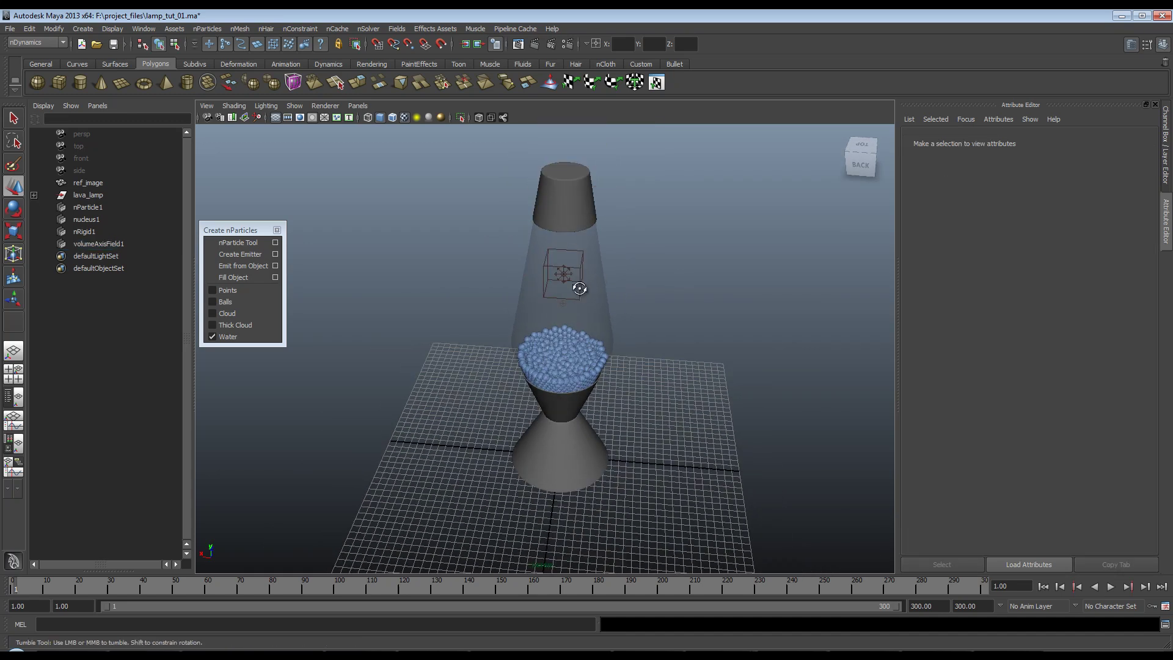
alt+drag(577, 256, 587, 273)
click(577, 270)
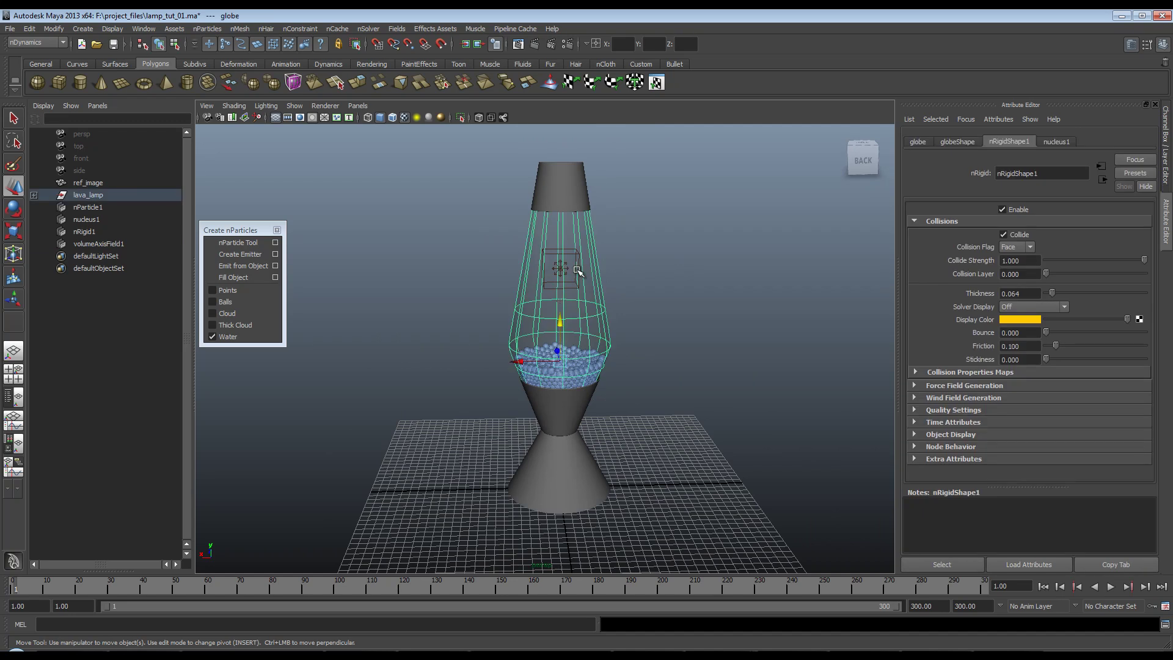
click(98, 246)
key(r)
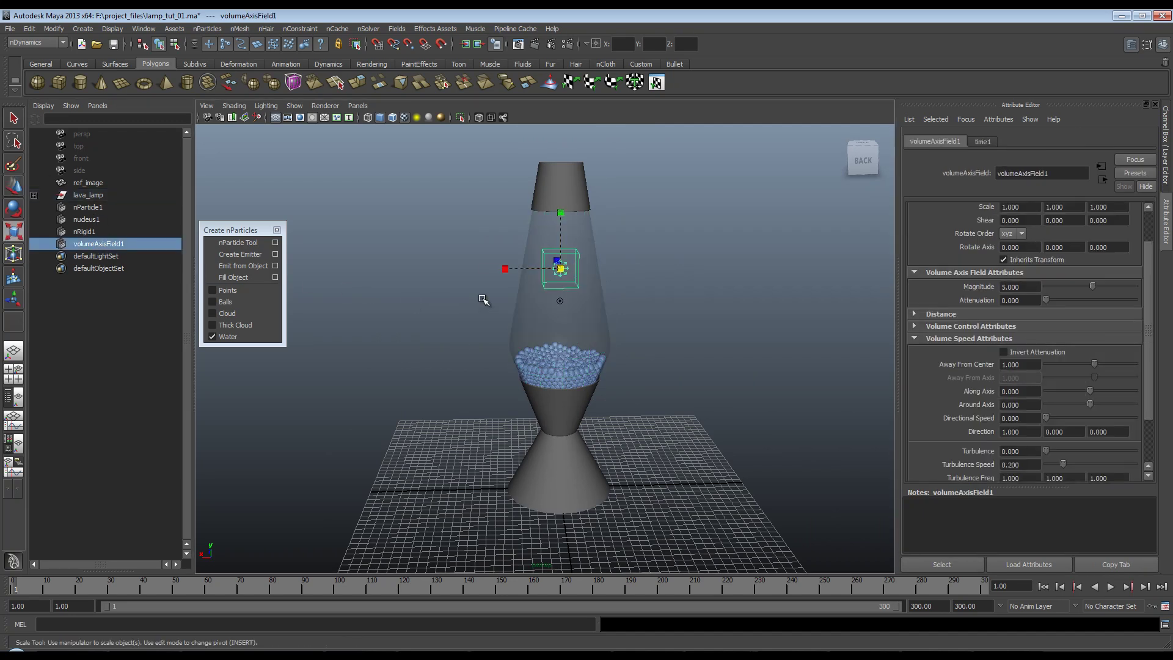
middle_drag(604, 259, 576, 295)
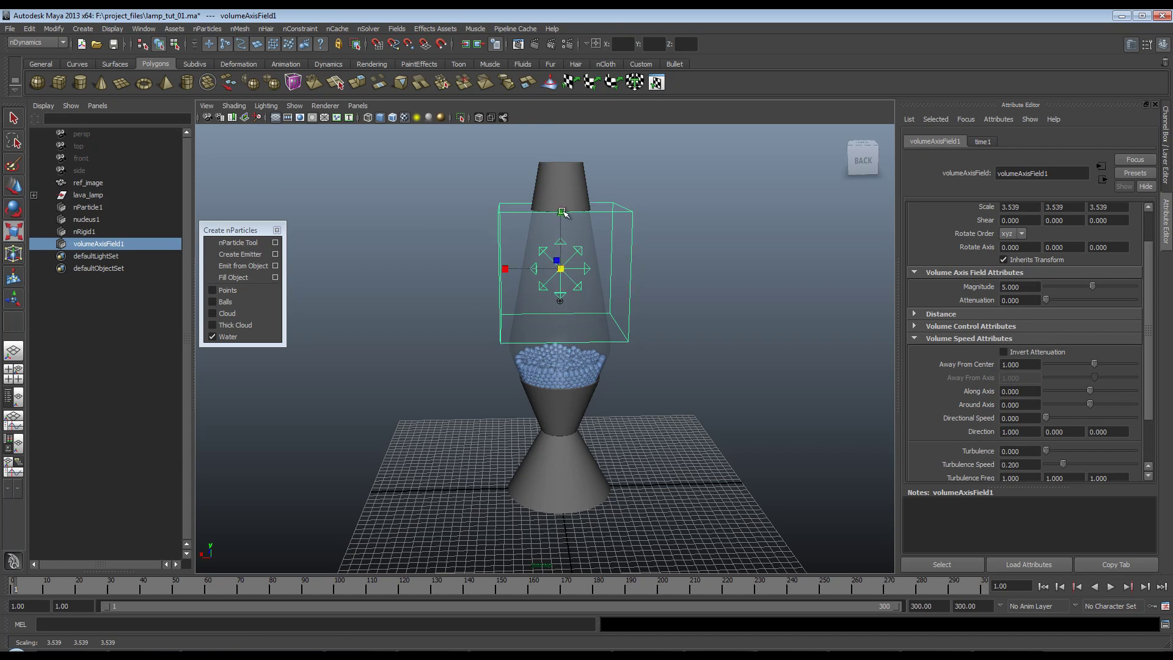
drag(561, 213, 568, 134)
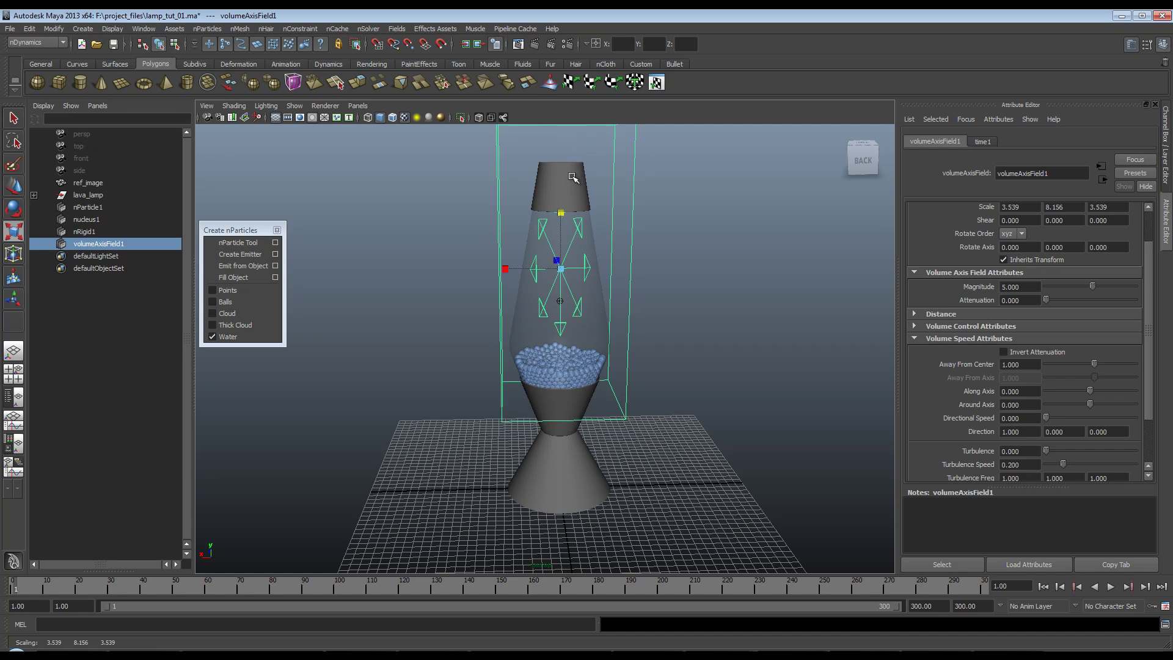
Move the field up to about 19.4 in Y around the lamp's cap and stretch its Y scale to about 10.57.
key(e)
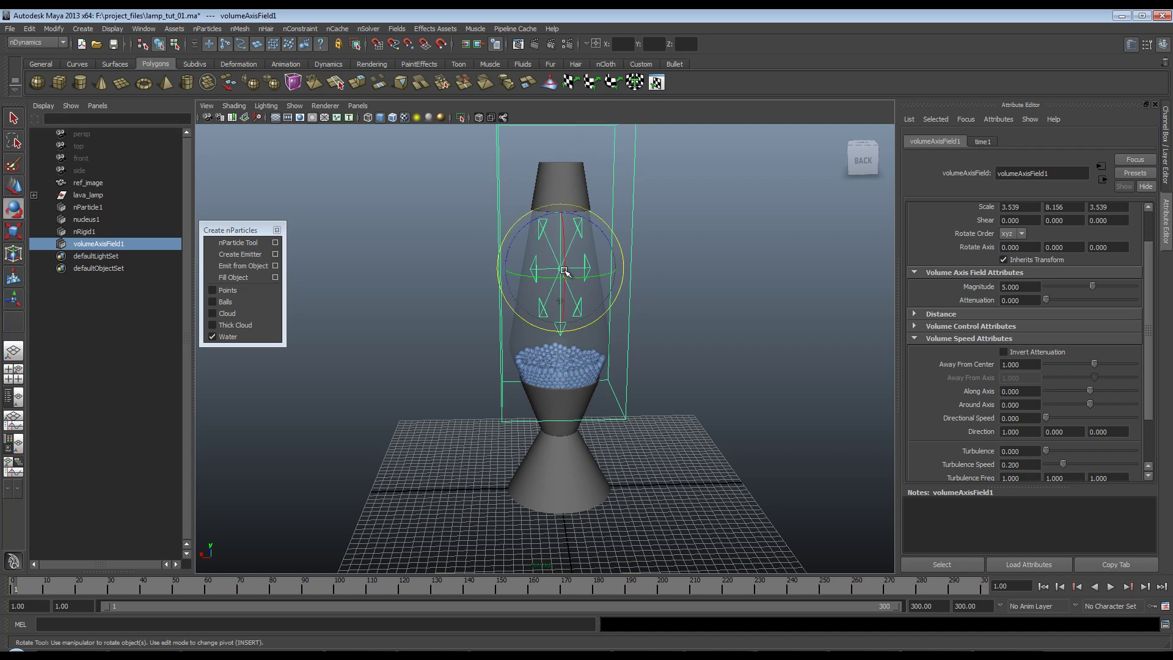
key(w)
drag(562, 225, 560, 134)
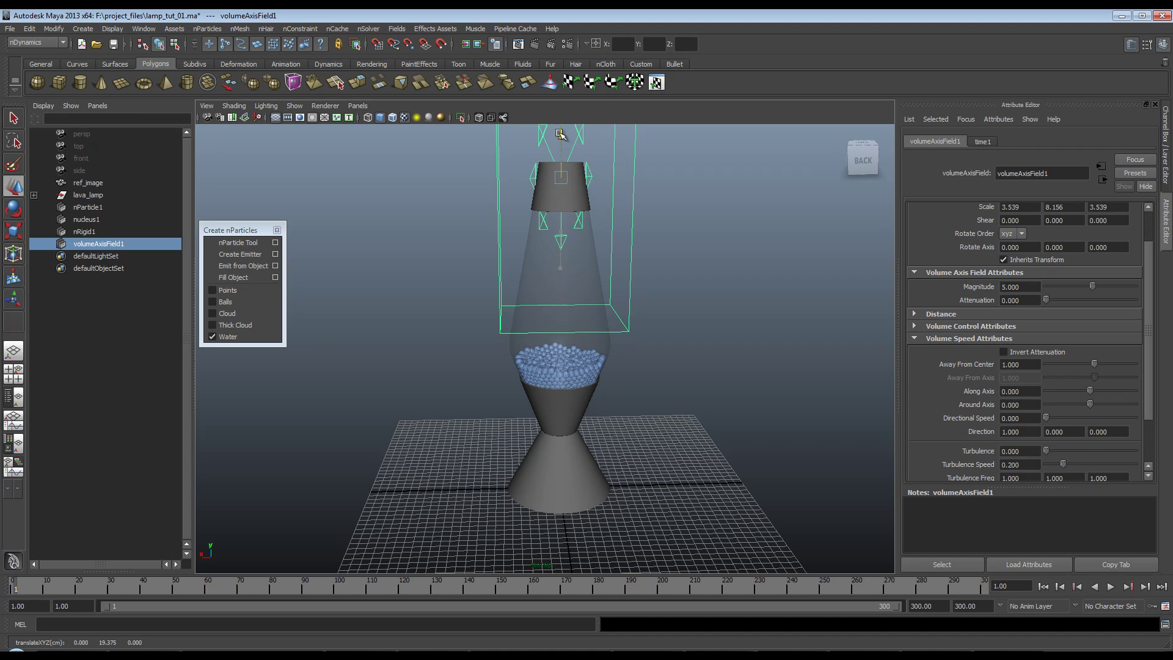
alt+drag(571, 322, 560, 325)
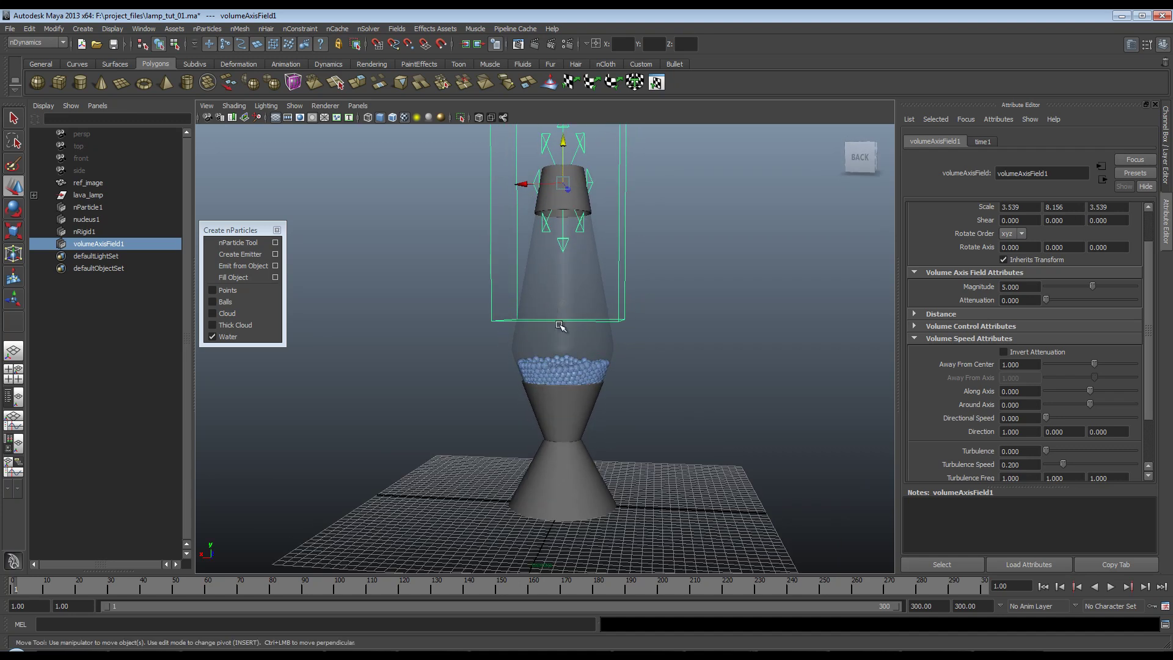
alt+drag(597, 368, 587, 265)
key(r)
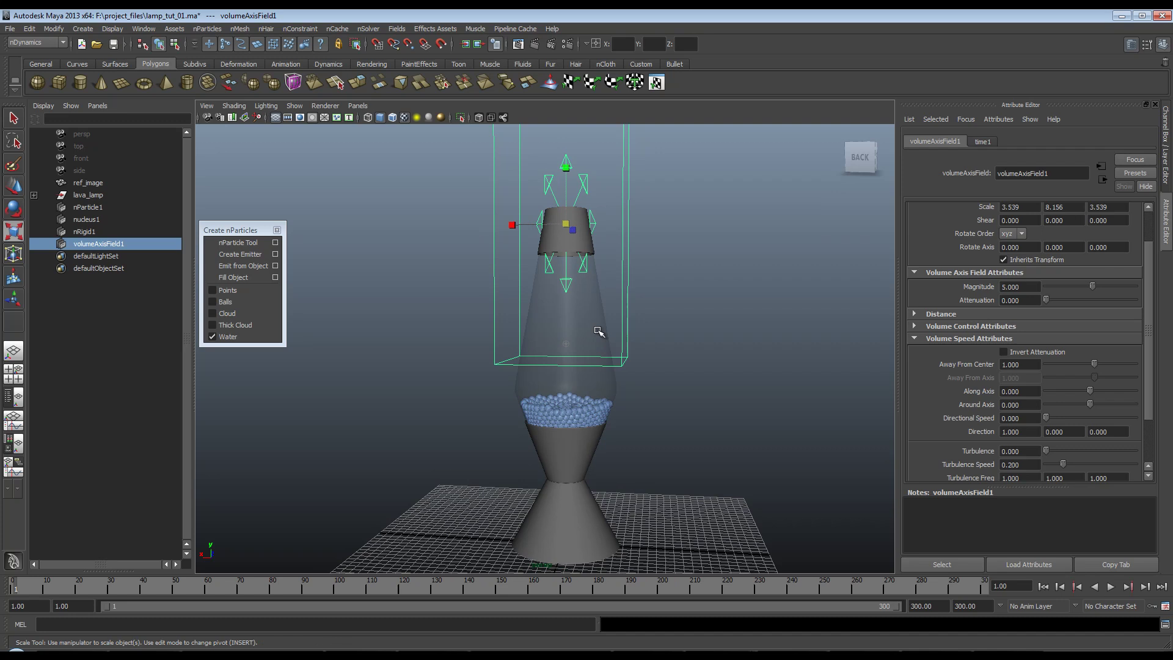
drag(567, 166, 595, 275)
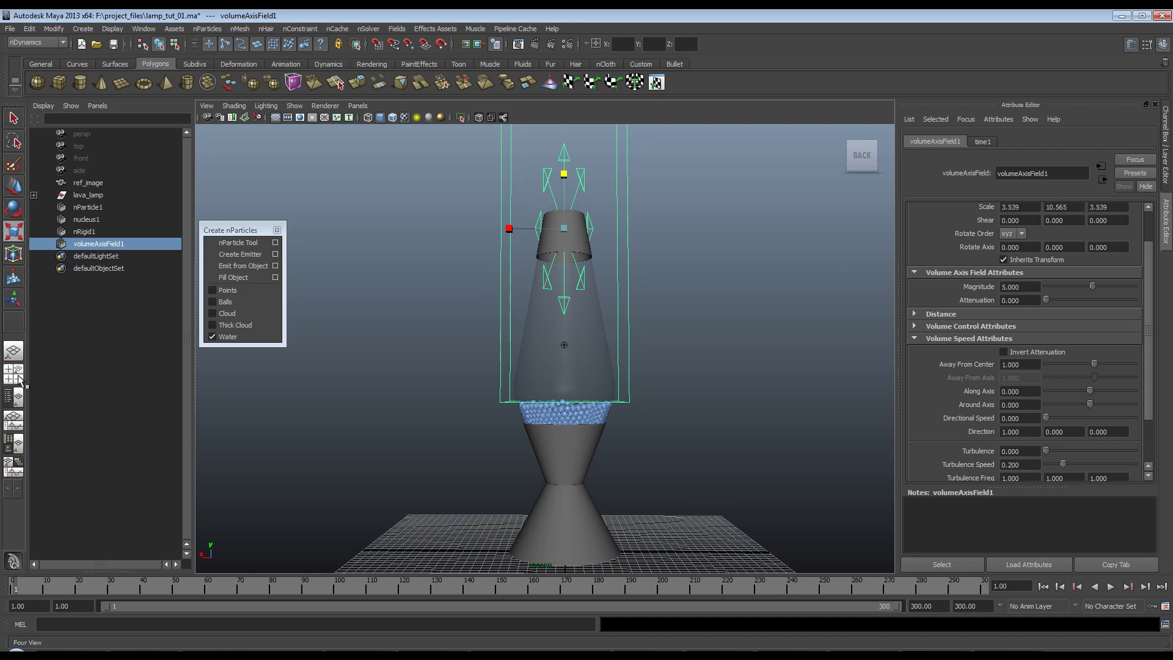
In the side view, stretch volumeAxisField1 to a Y scale of about 11.43 and adjust its height so its lower edge overlaps the particles' surface.
click(18, 379)
click(783, 449)
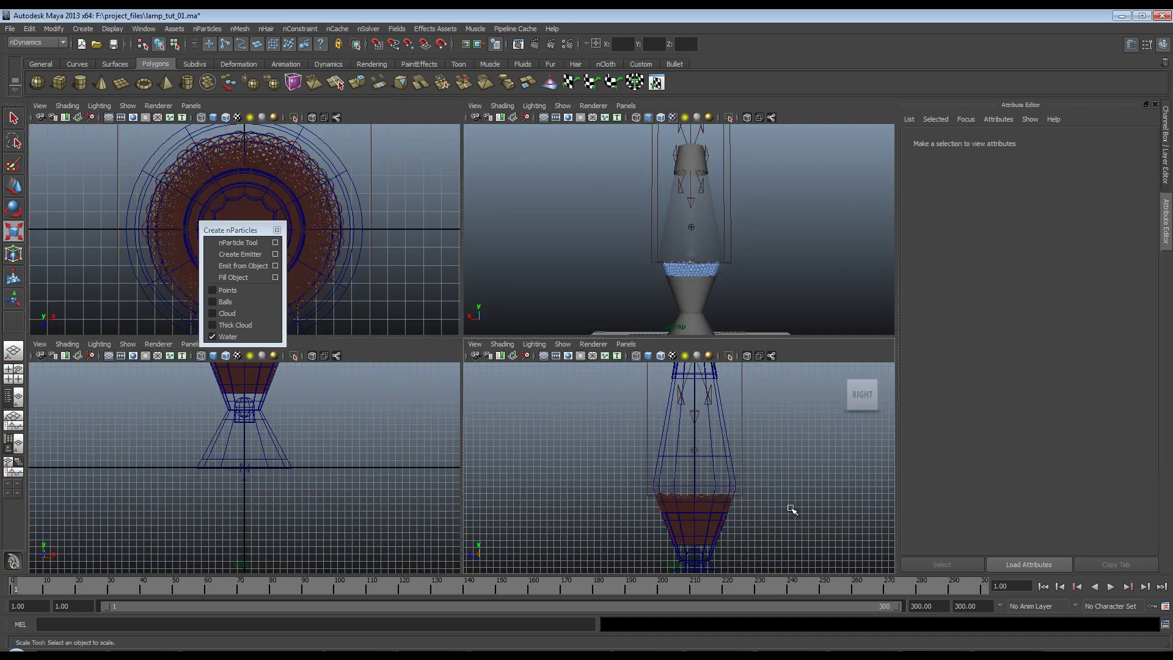
key(space)
scroll(613, 371, down, 3)
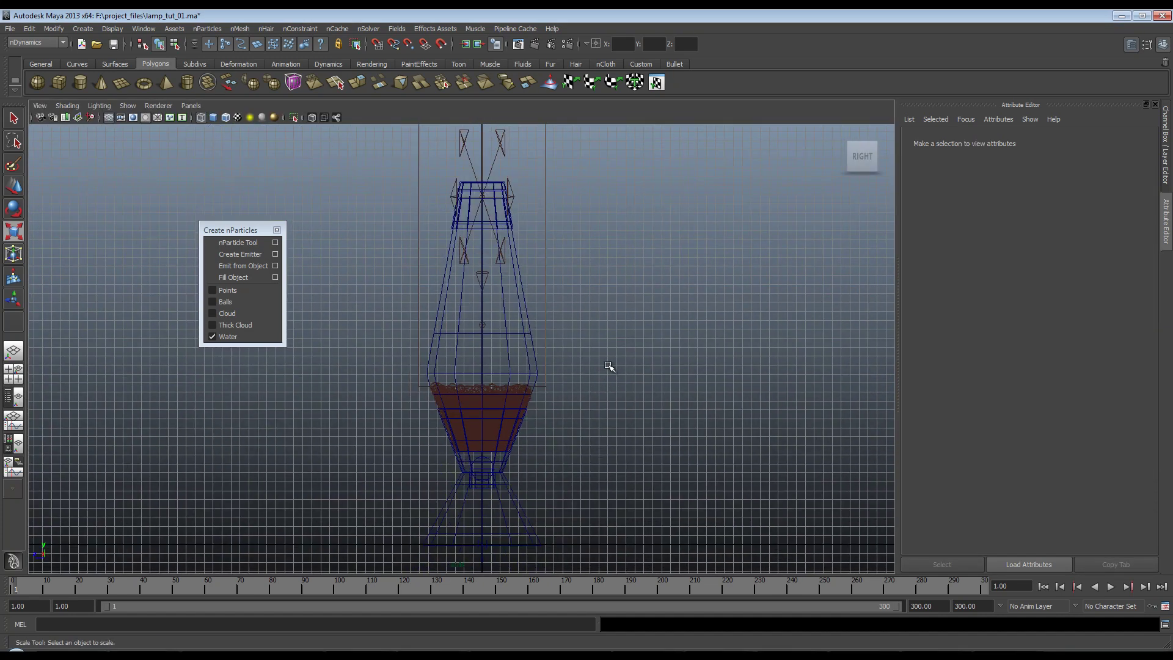
click(534, 233)
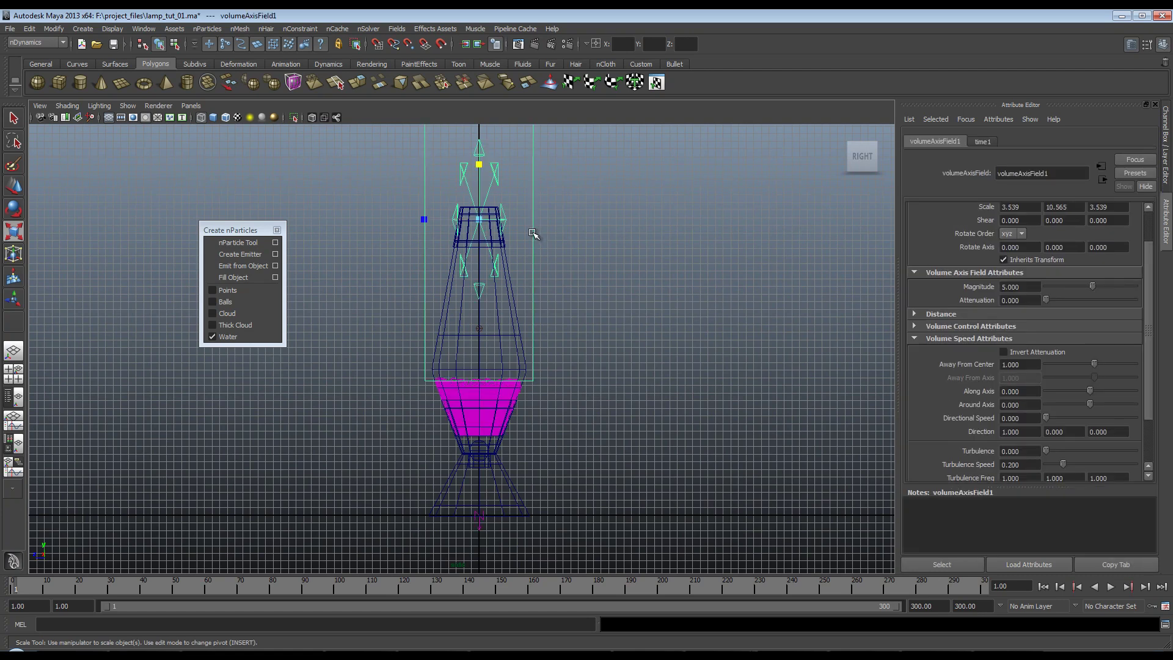
alt+middle_drag(568, 257, 574, 311)
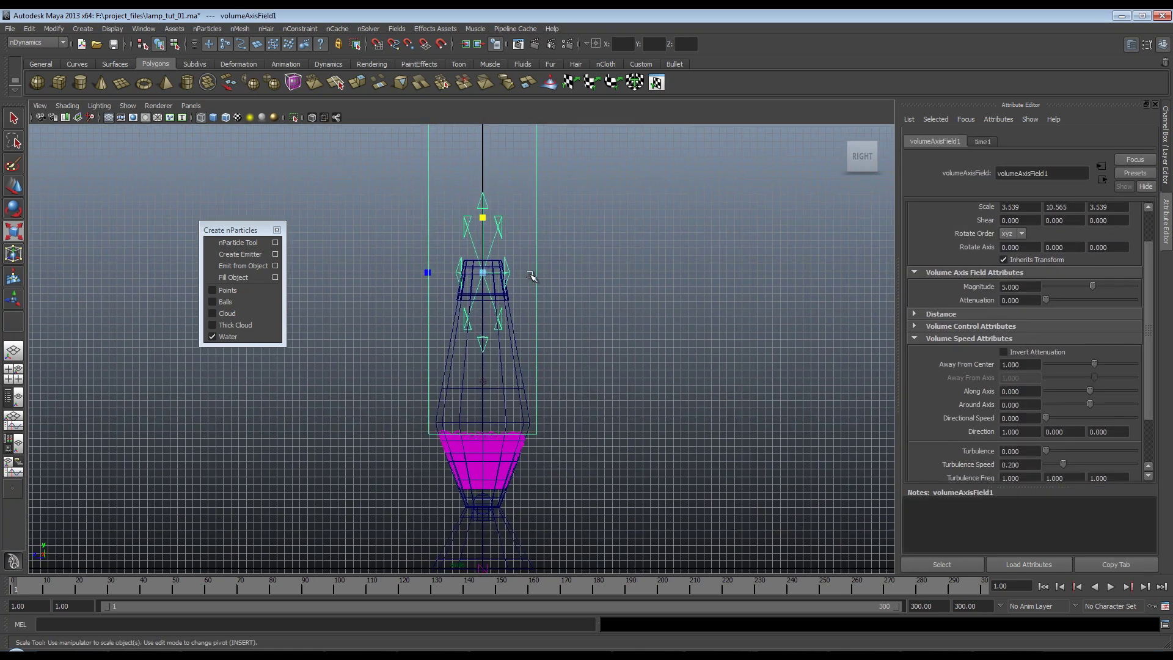
key(w)
mouse_move(483, 231)
mouse_down()
mouse_move(482, 246)
mouse_move(487, 225)
mouse_move(487, 235)
mouse_up()
key(r)
key(w)
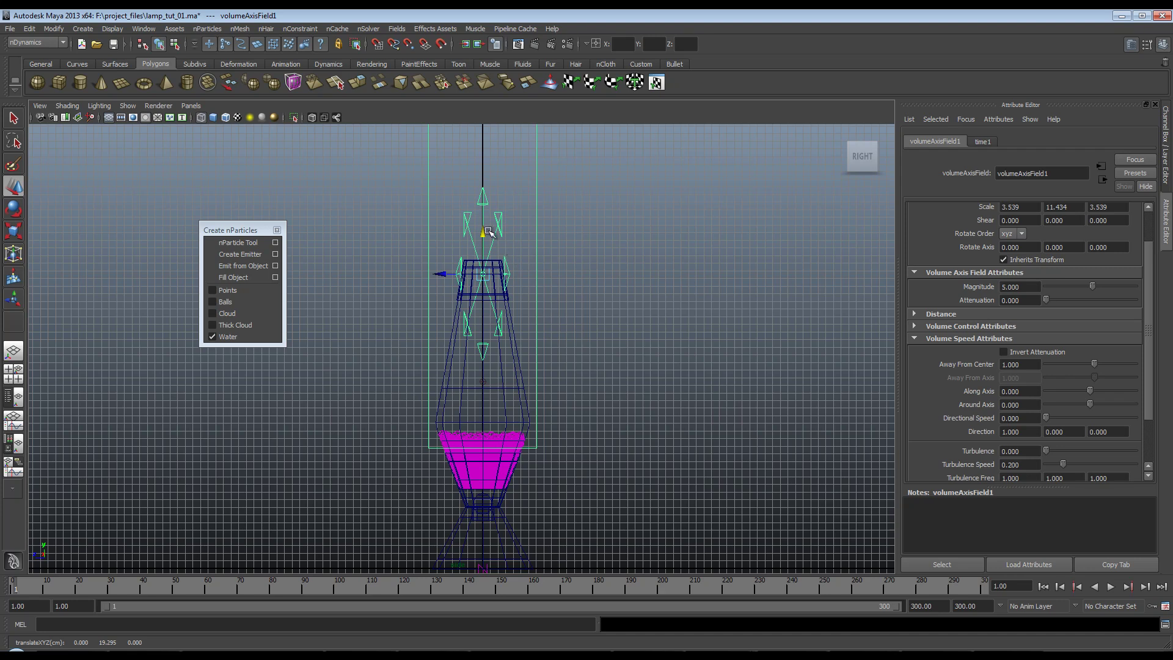
mouse_move(485, 232)
mouse_down()
mouse_move(482, 258)
mouse_move(484, 233)
mouse_up()
key(space)
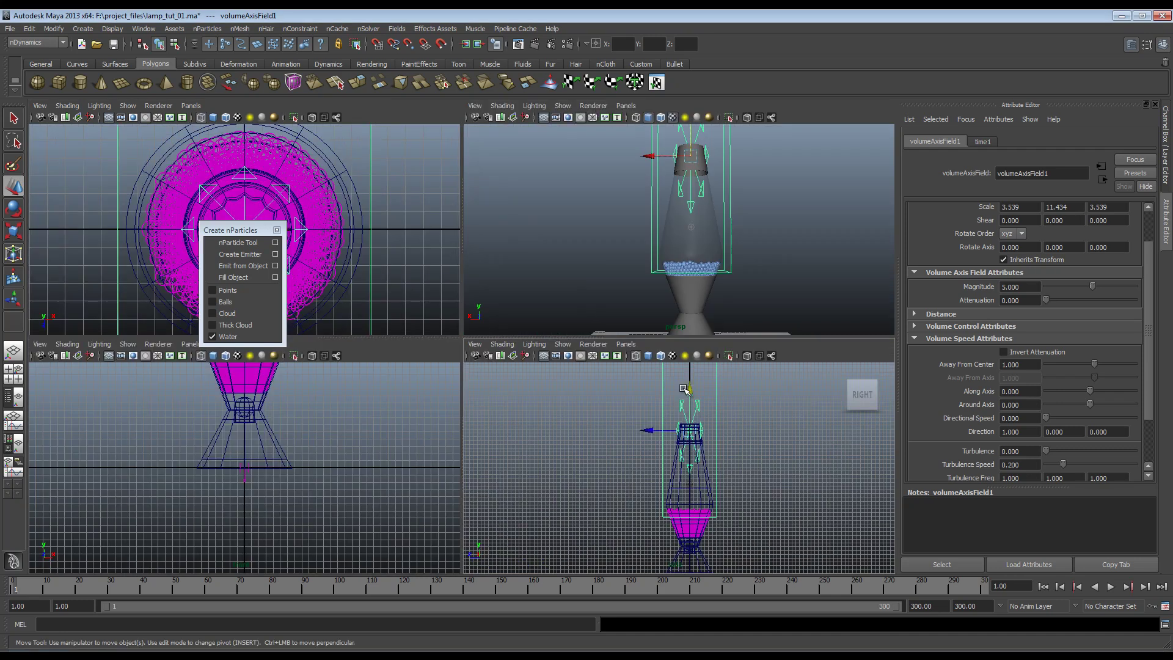
alt+drag(751, 265, 766, 238)
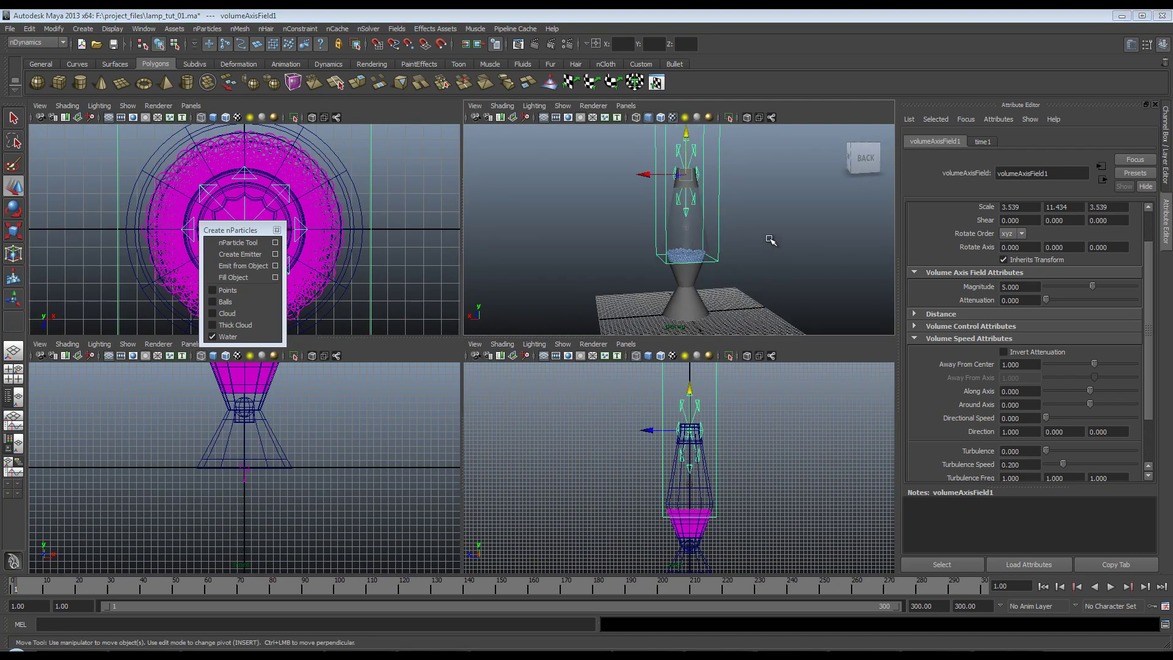
Play the simulation in the maximized perspective view to examine how volumeAxisField1 affects the particles in the globe.
key(space)
mouse_move(623, 322)
alt+mouse_down()
mouse_move(641, 348)
mouse_move(638, 319)
alt+mouse_up()
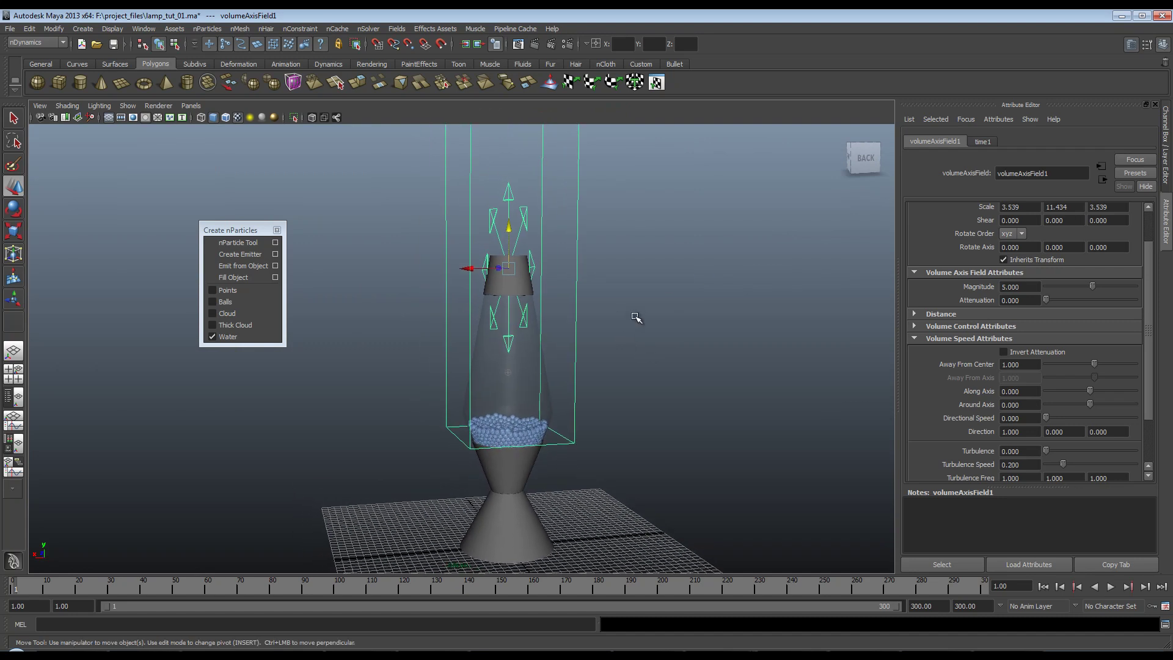
click(639, 323)
mouse_move(663, 372)
alt+mouse_down()
mouse_move(626, 343)
mouse_move(618, 351)
mouse_move(644, 359)
alt+mouse_up()
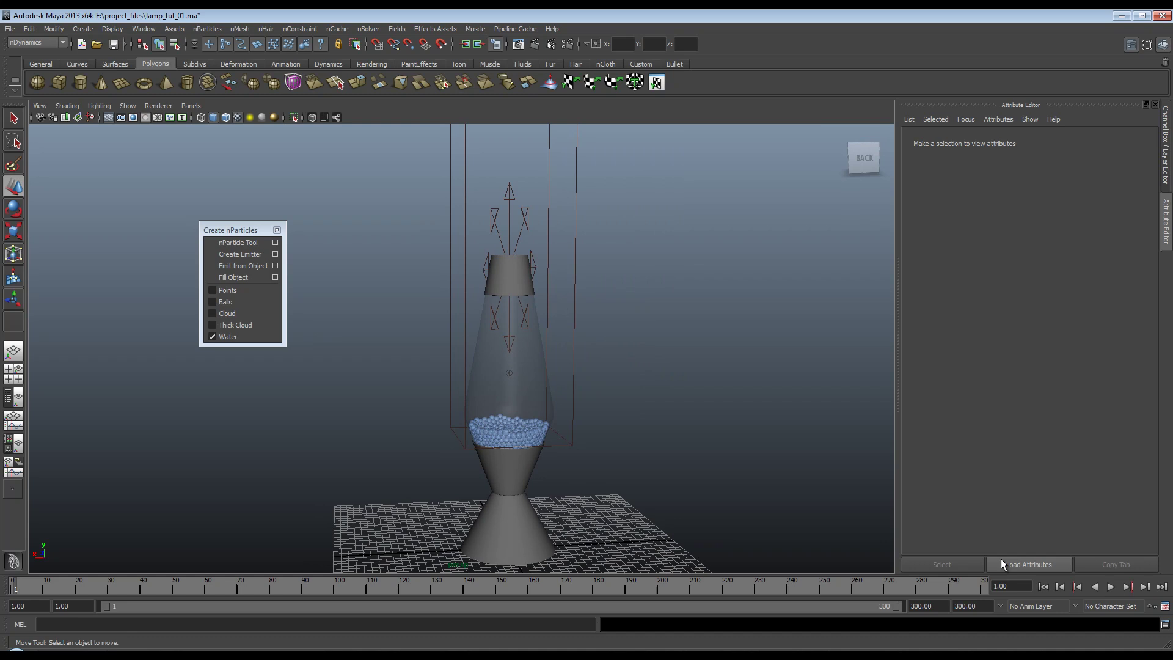
click(1110, 586)
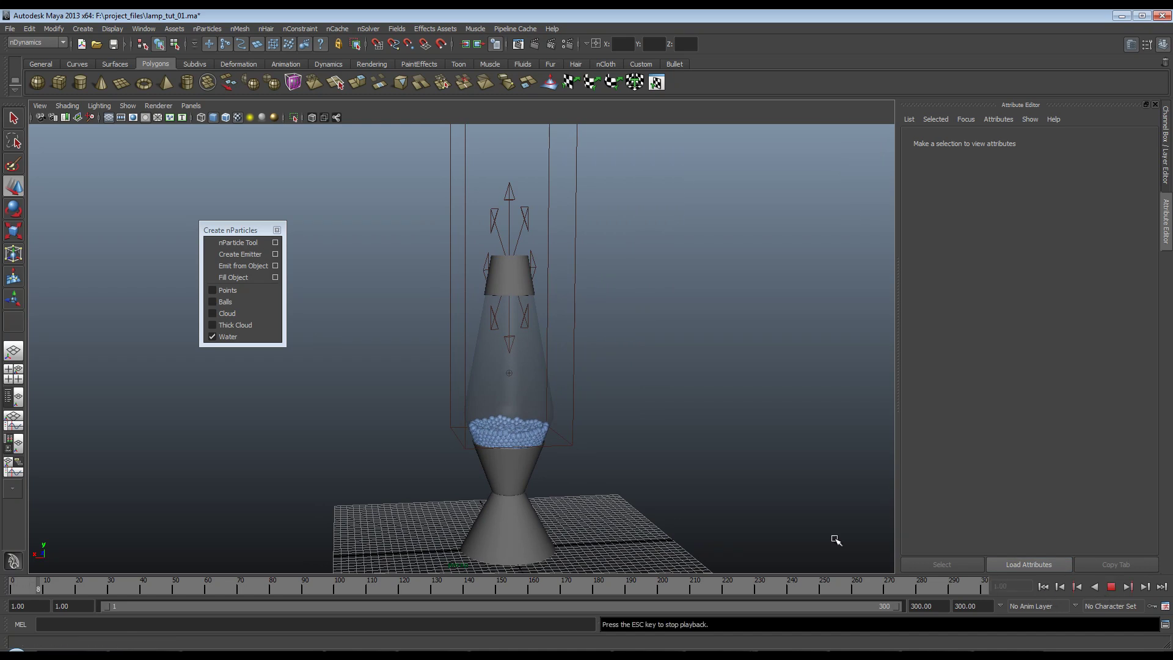
scroll(641, 453, up, 3)
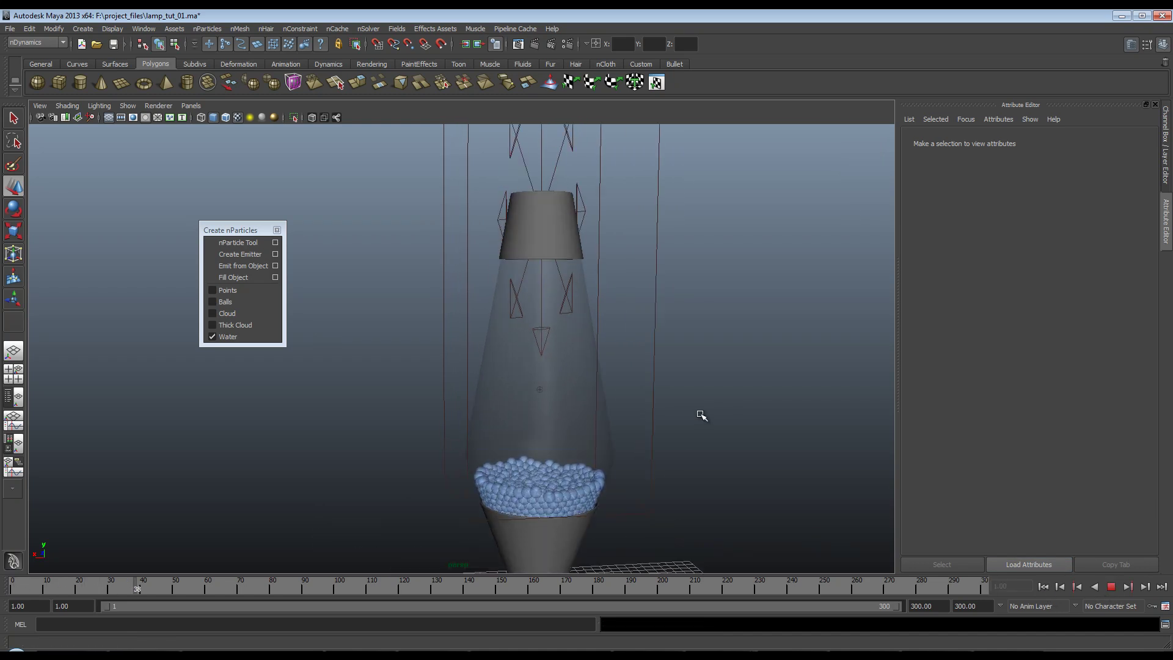
alt+drag(678, 419, 621, 316)
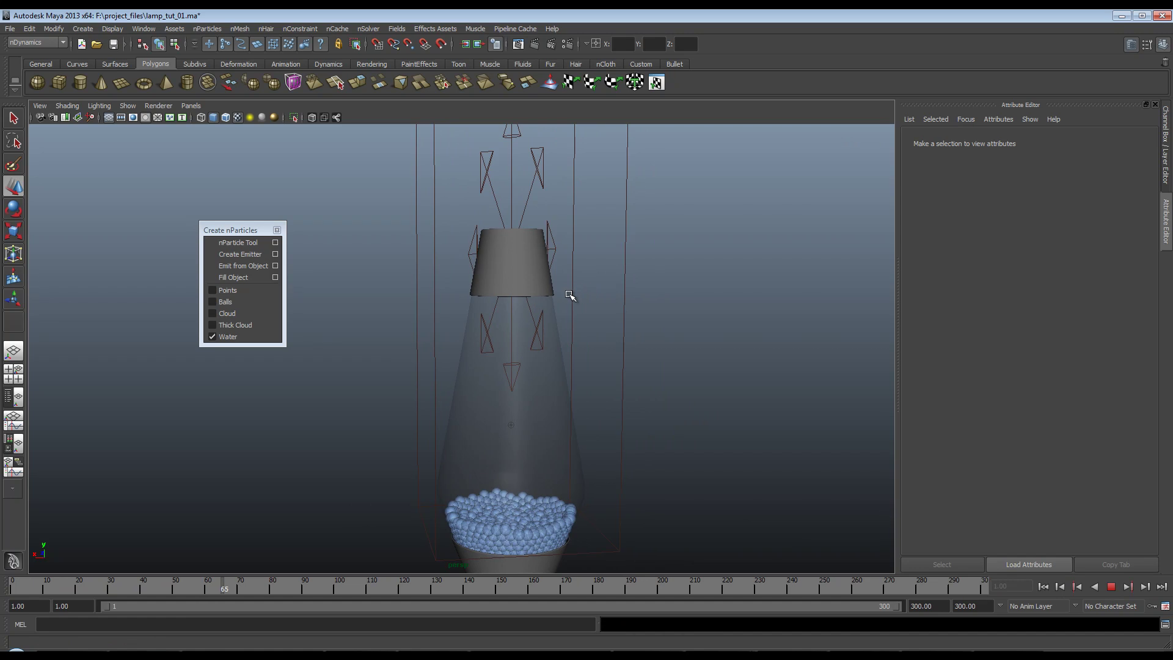
click(623, 378)
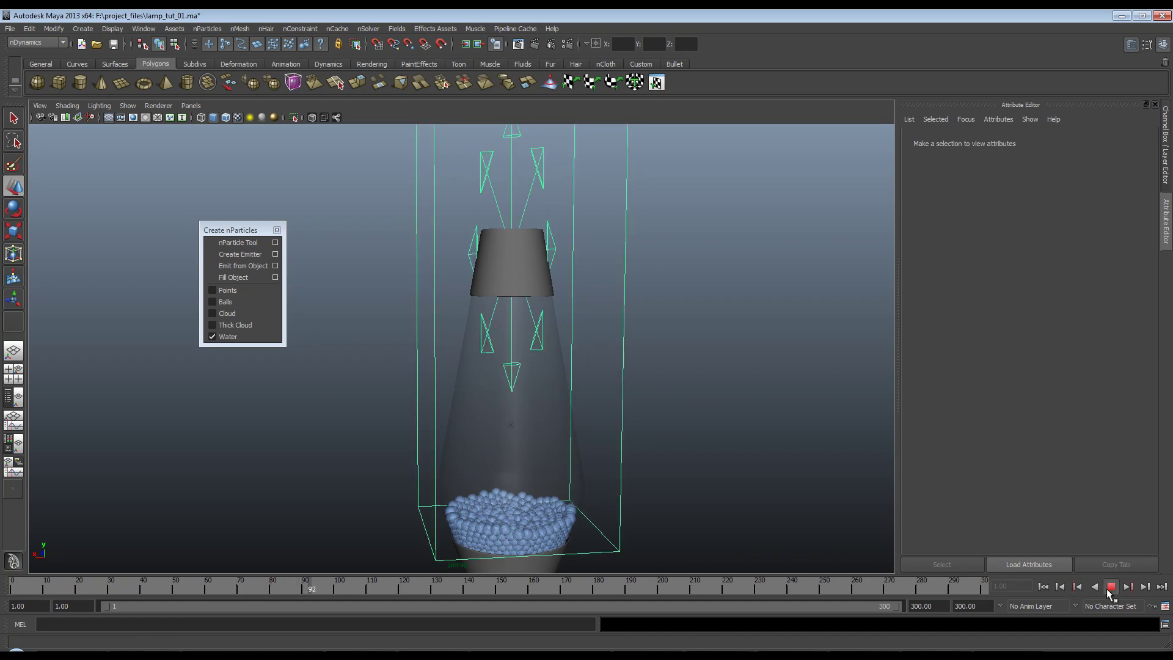
click(1110, 586)
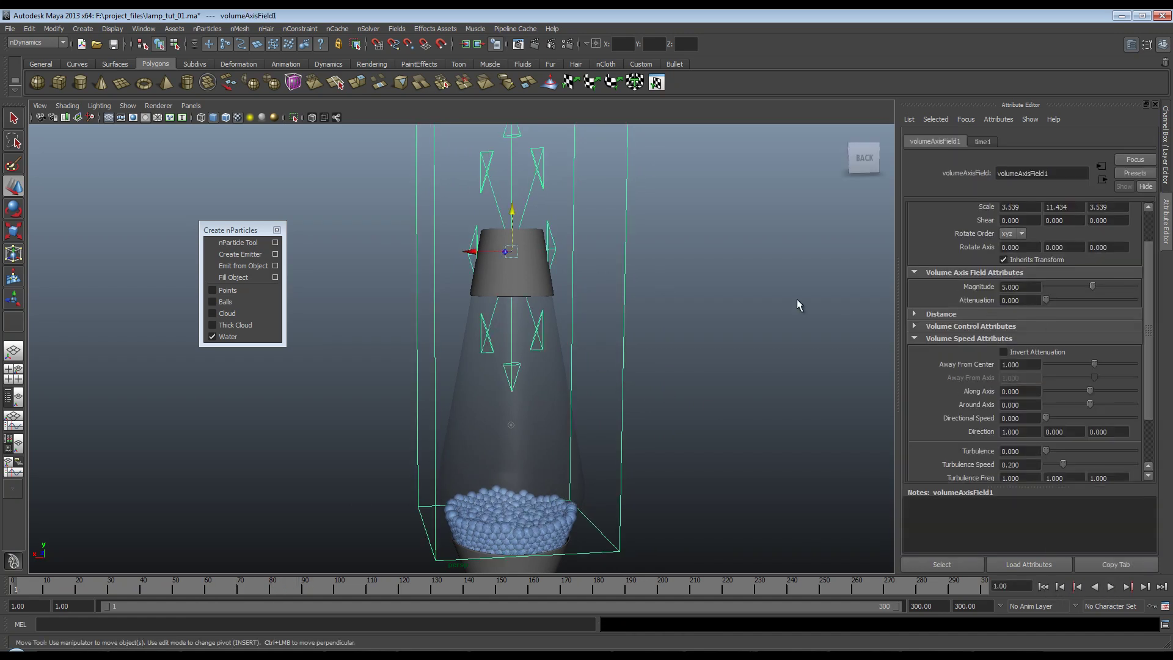
Try a Magnitude of 50 on volumeAxisField1 and play the simulation briefly.
click(1025, 287)
click(1111, 587)
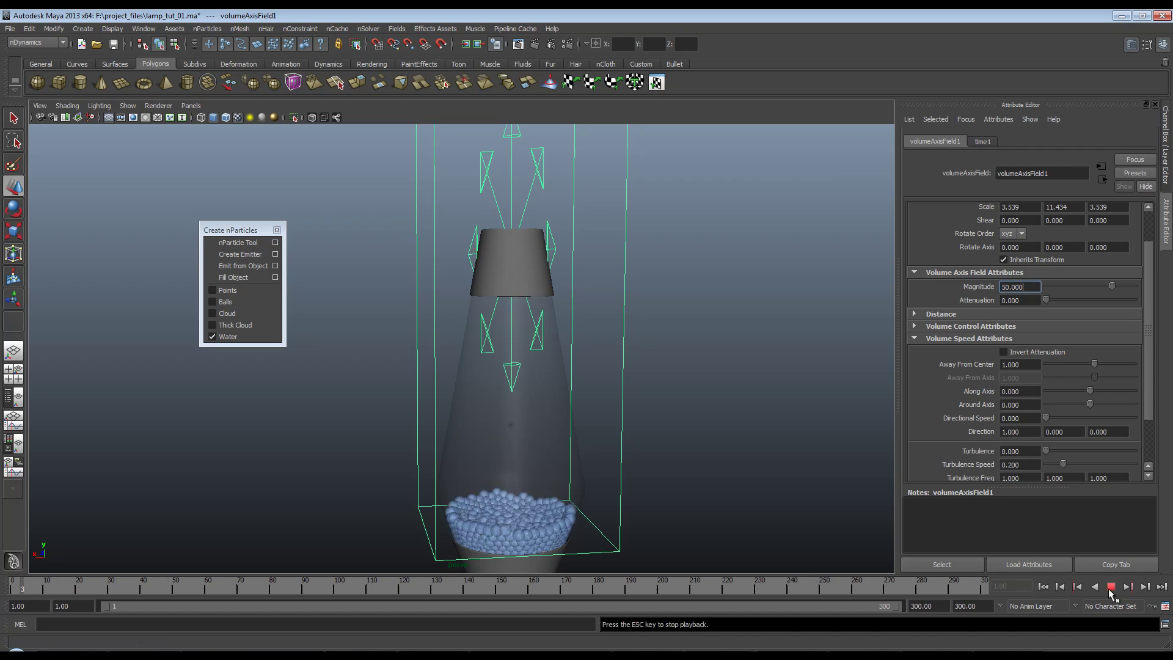
click(1110, 587)
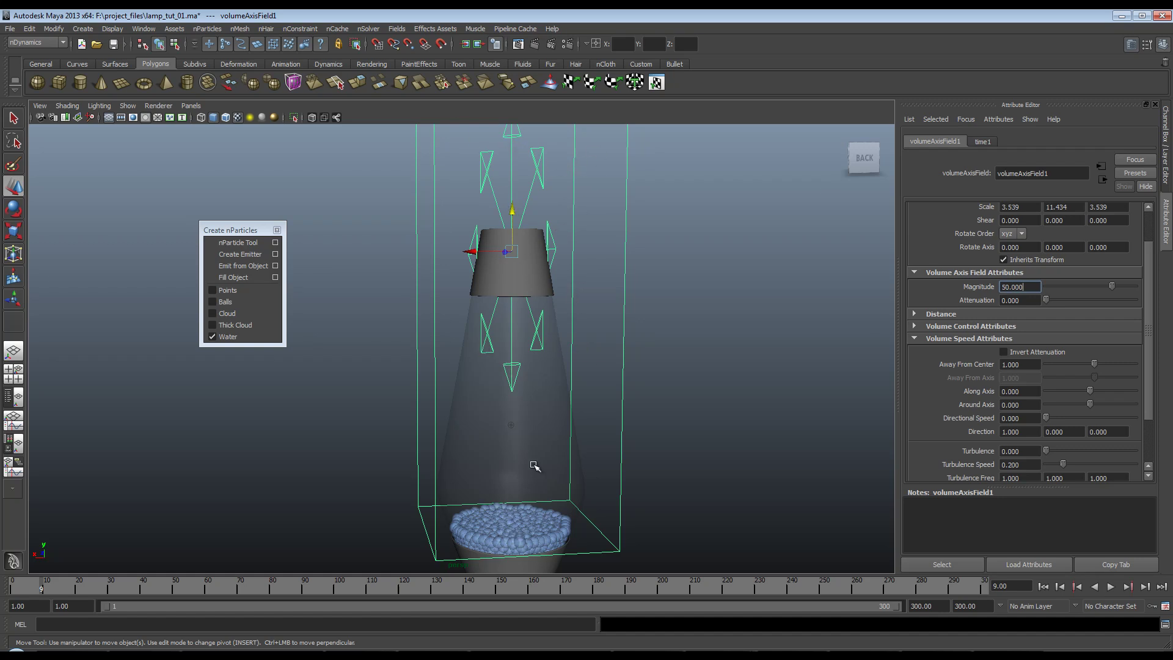
Reverse the volume axis field's direction by setting Away From Center to -1.
drag(1148, 357, 1151, 403)
click(1022, 302)
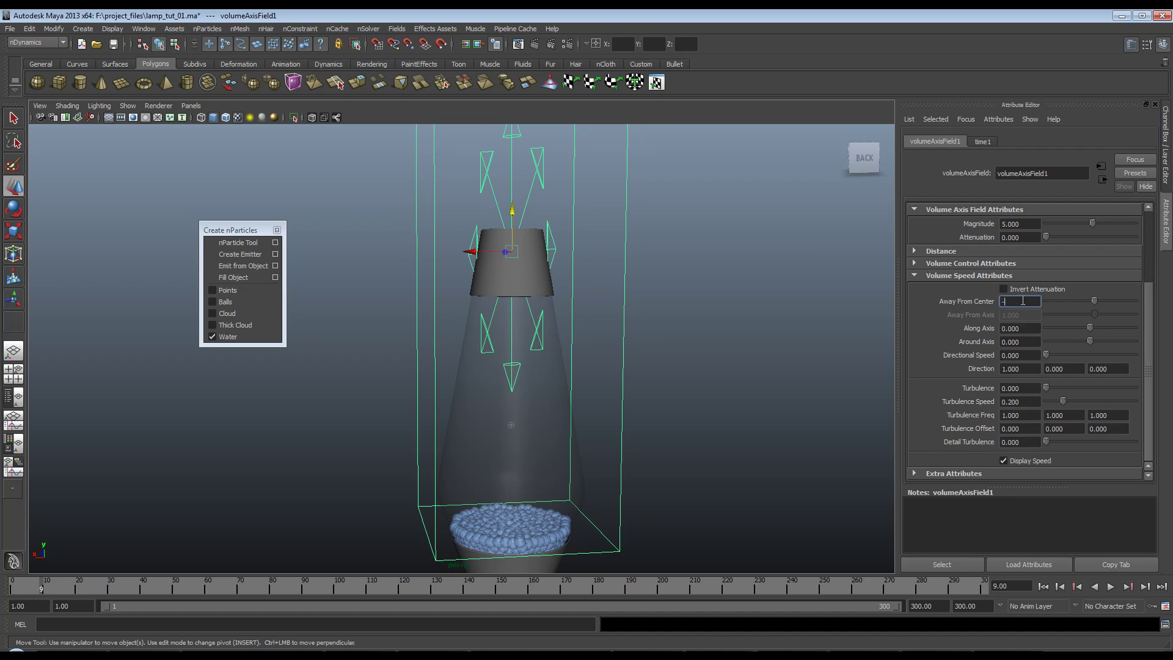
key(Return)
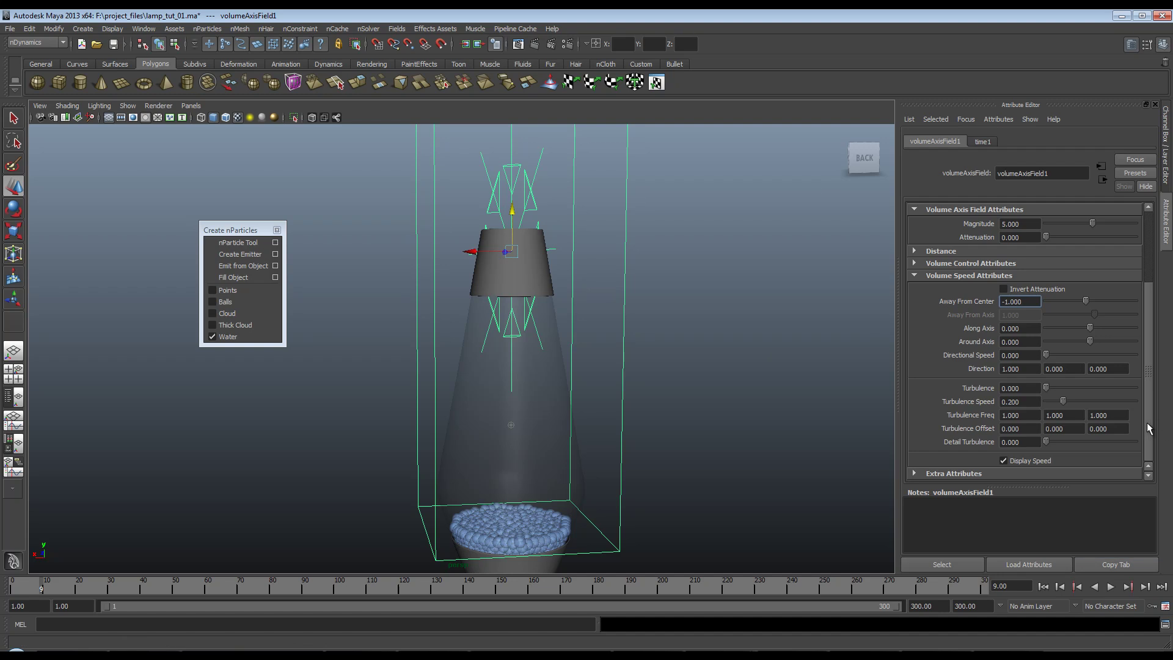
Set volumeAxisField1's Magnitude to 50 and play the simulation from the first frame.
scroll(1148, 427, up, 3)
click(1014, 296)
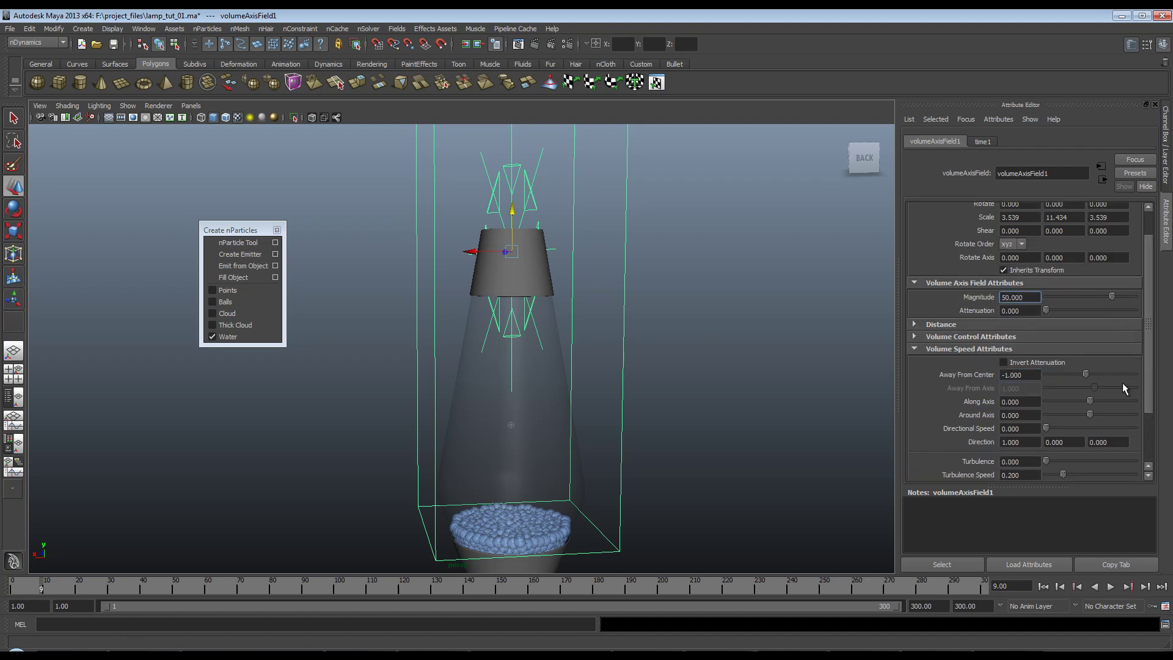
click(1043, 587)
click(1111, 586)
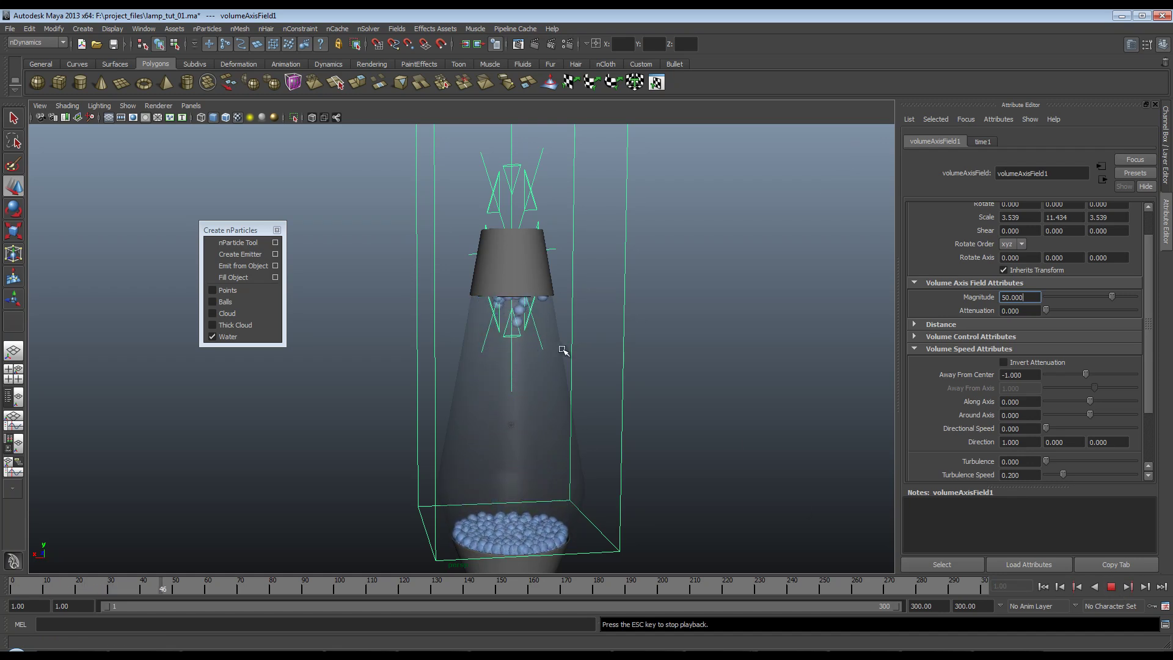
click(1112, 587)
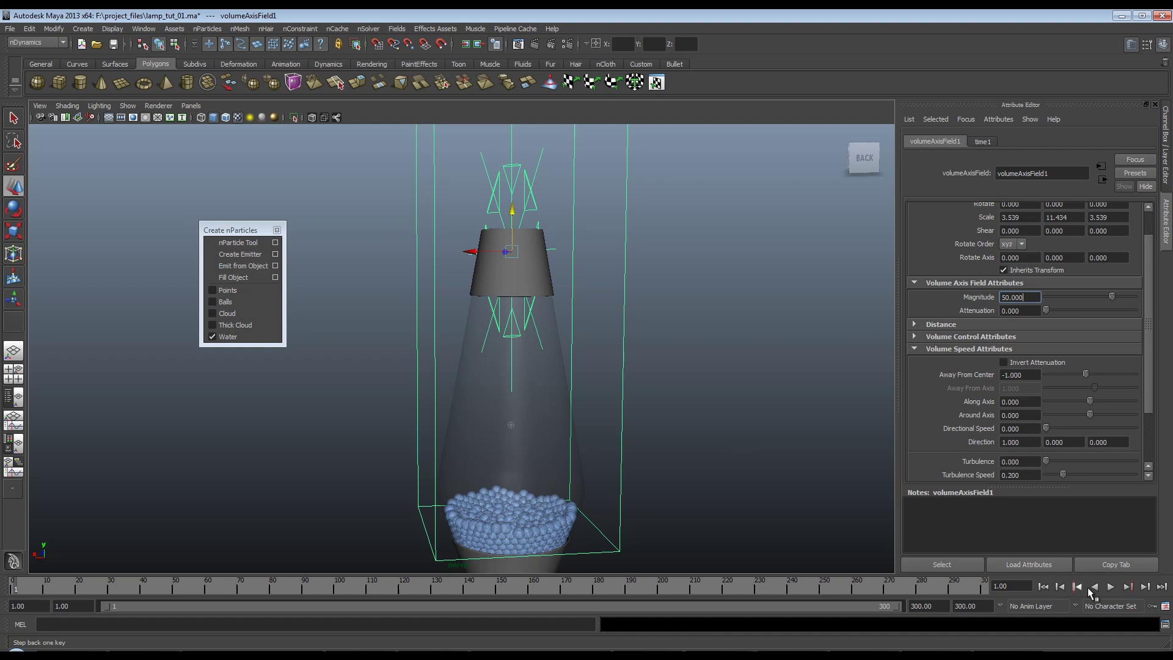
Replay the simulation from the start several times to examine how the particles move through the globe.
click(1109, 587)
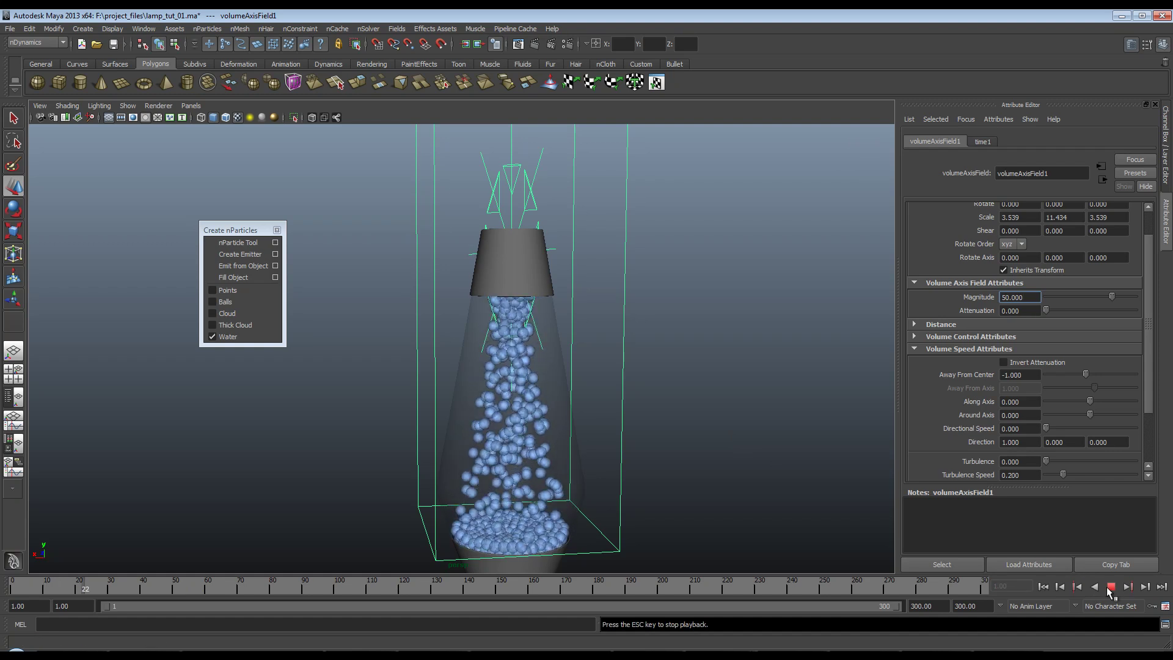
click(1109, 587)
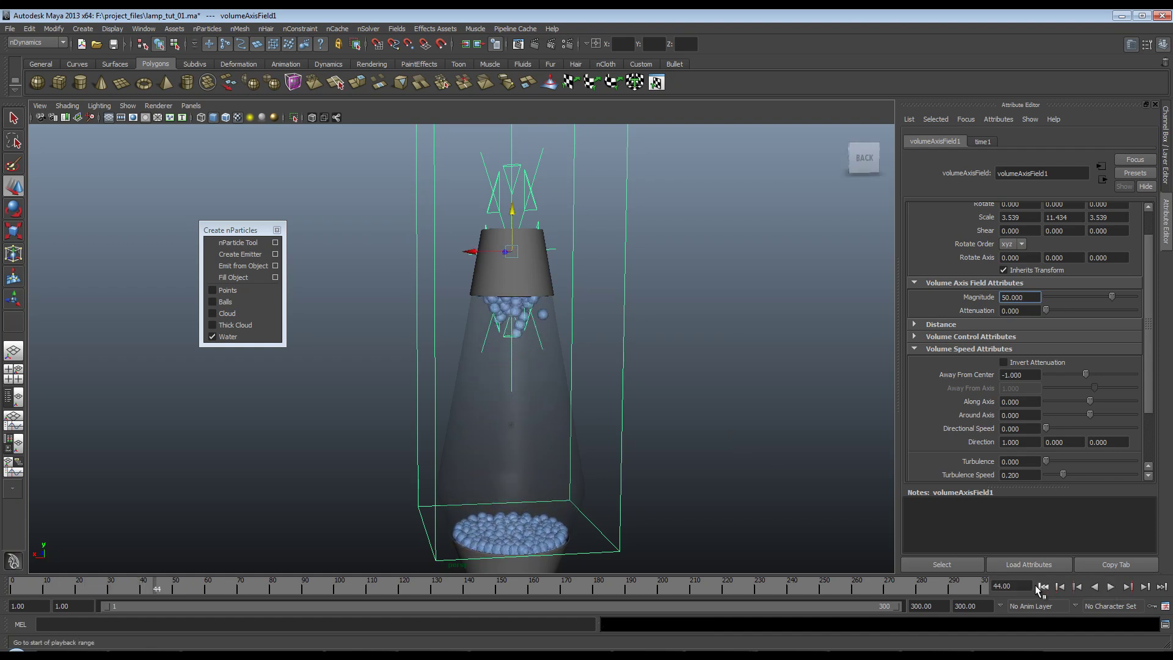
click(1041, 586)
click(1109, 587)
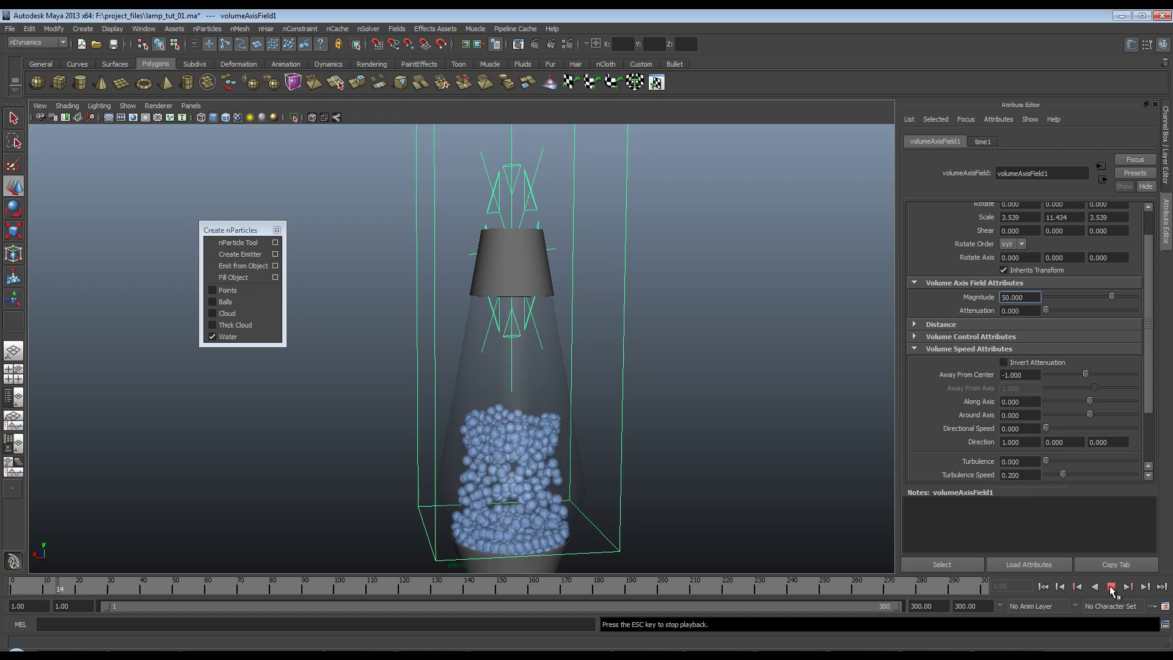
click(1110, 587)
click(1058, 587)
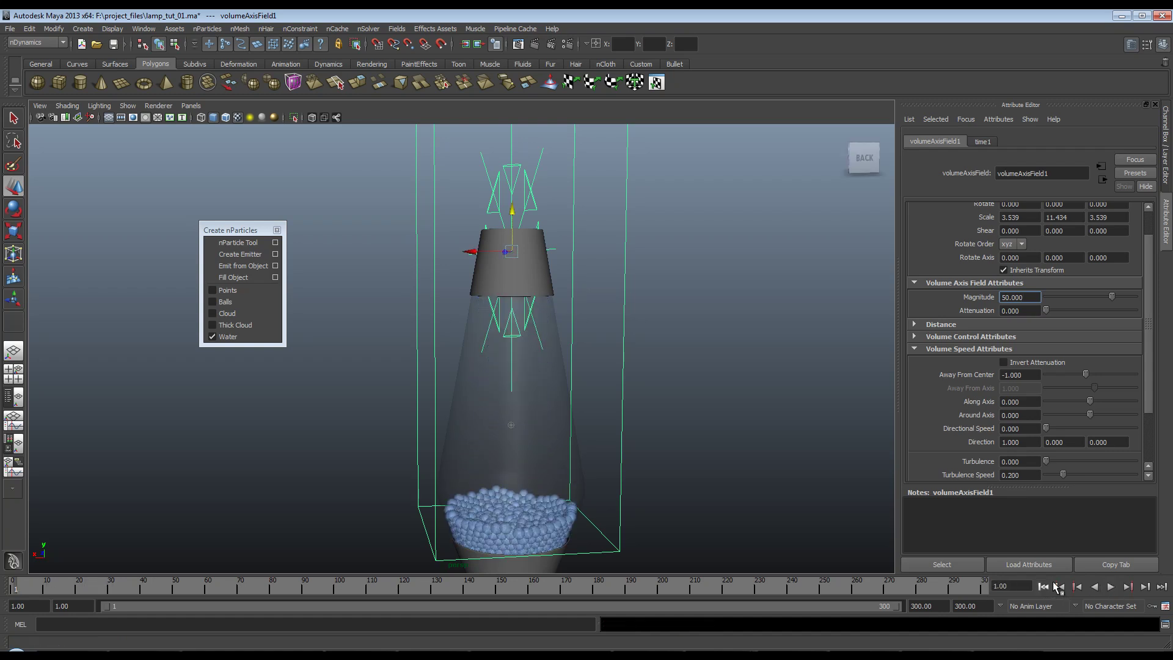
Show the Outliner beside the perspective view and select nParticle1 to reach its dynamic properties.
scroll(1146, 339, up, 2)
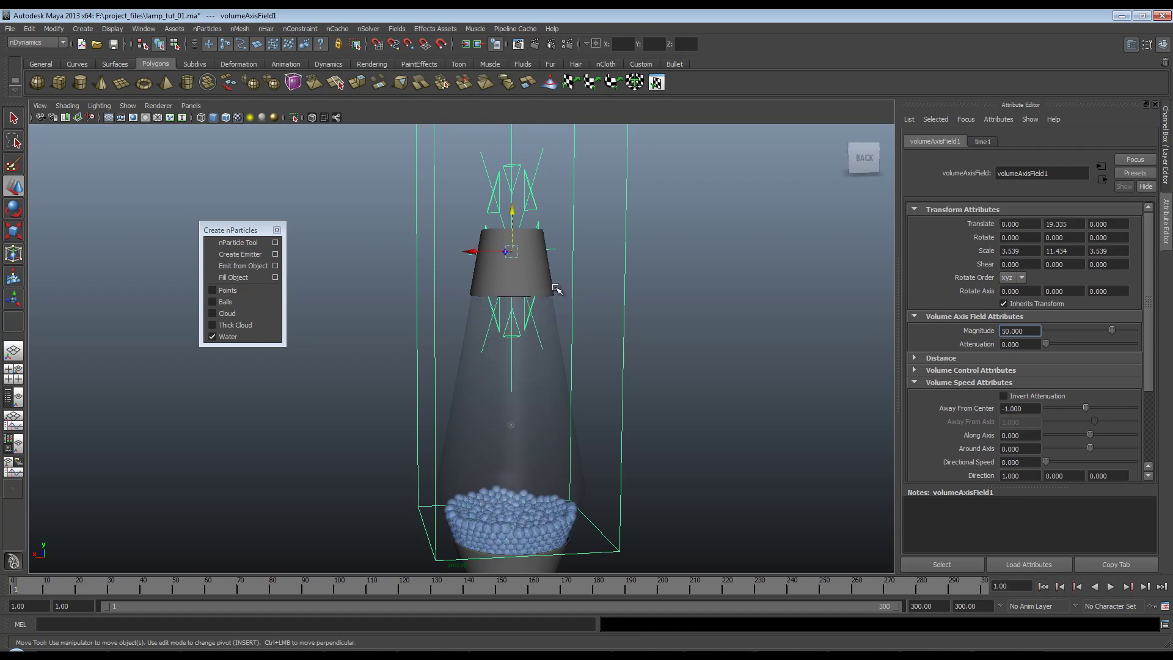
click(15, 397)
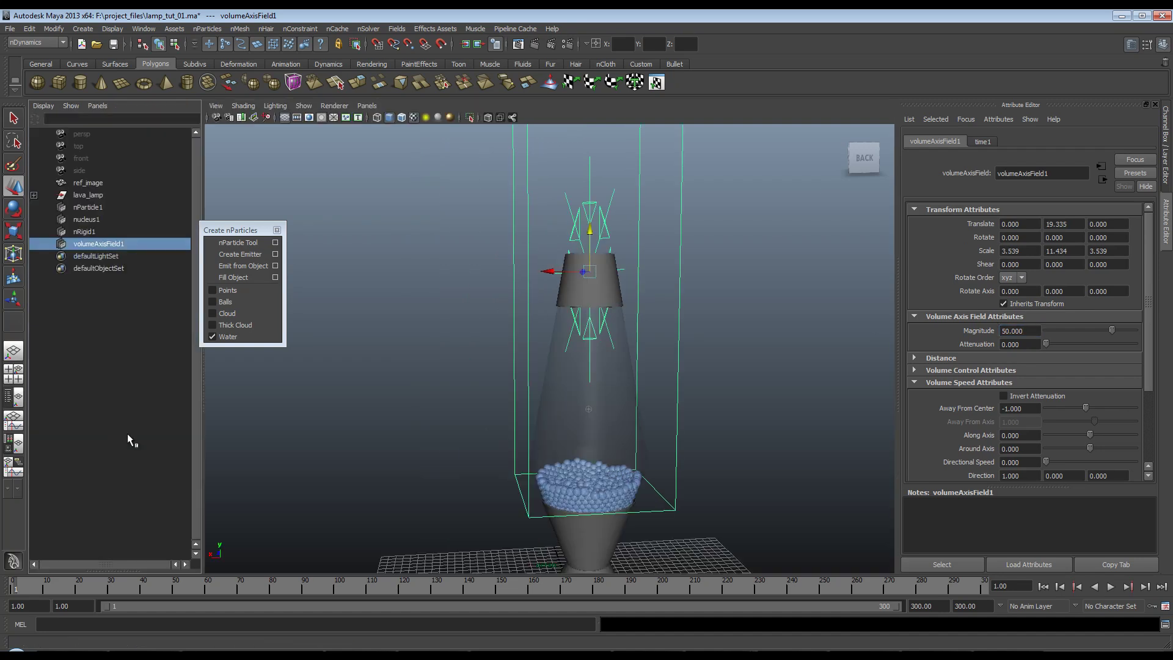
click(93, 209)
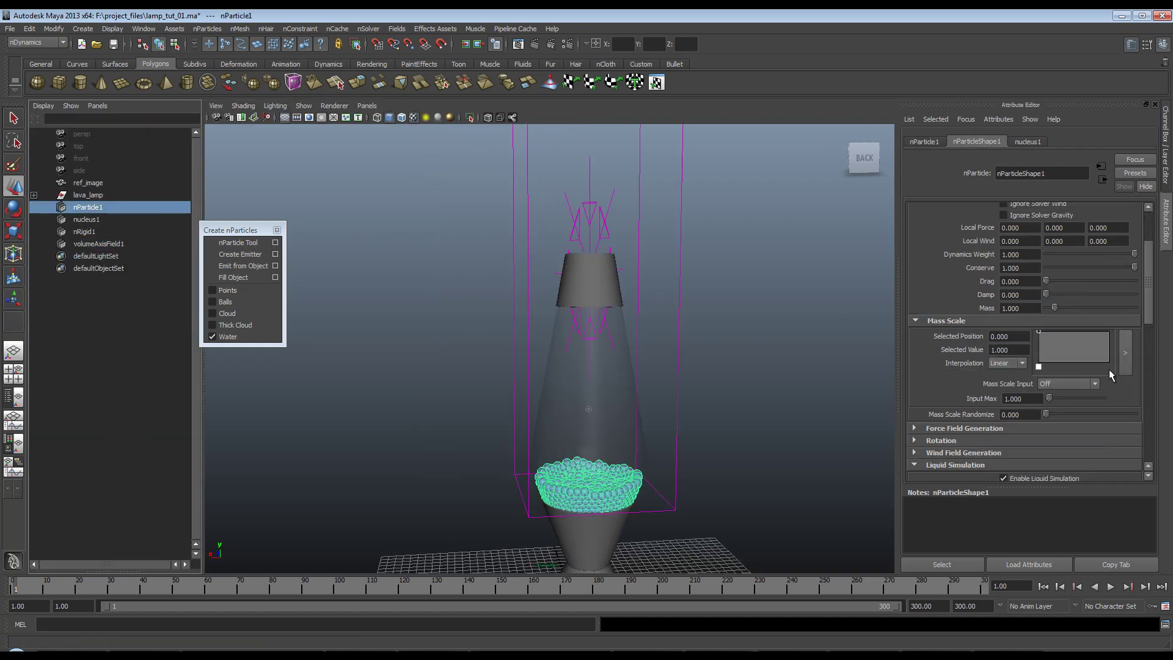
scroll(1148, 305, up, 1)
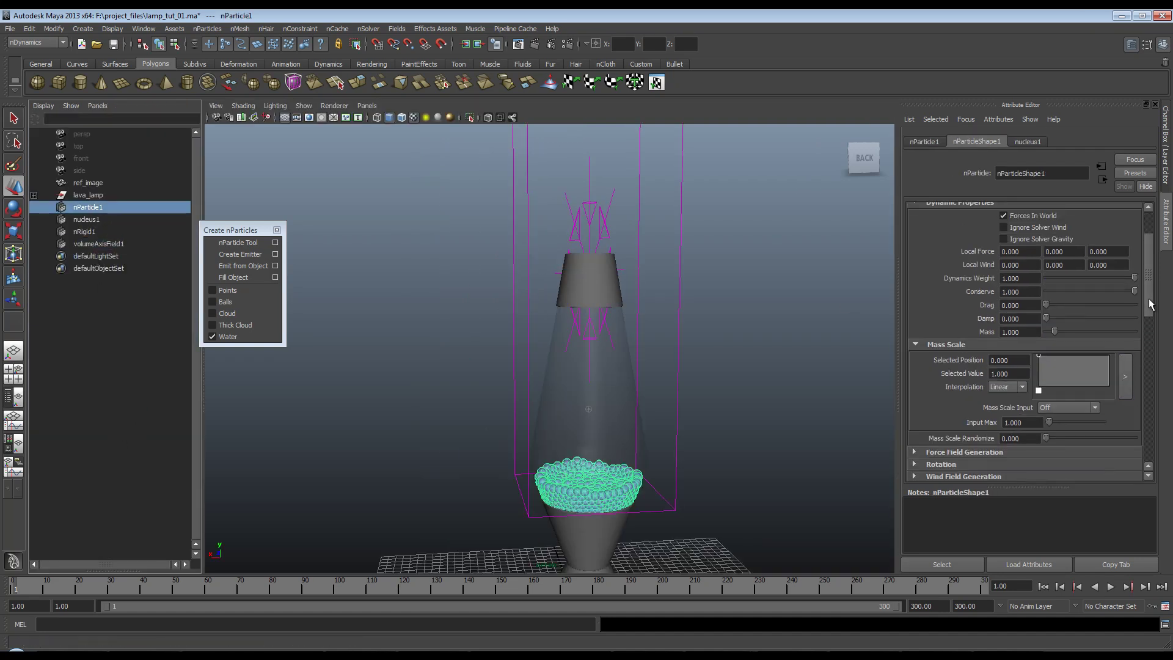
Set nParticle1's Conserve to 0.9, play the simulation and return to the first frame.
click(1028, 290)
click(1112, 586)
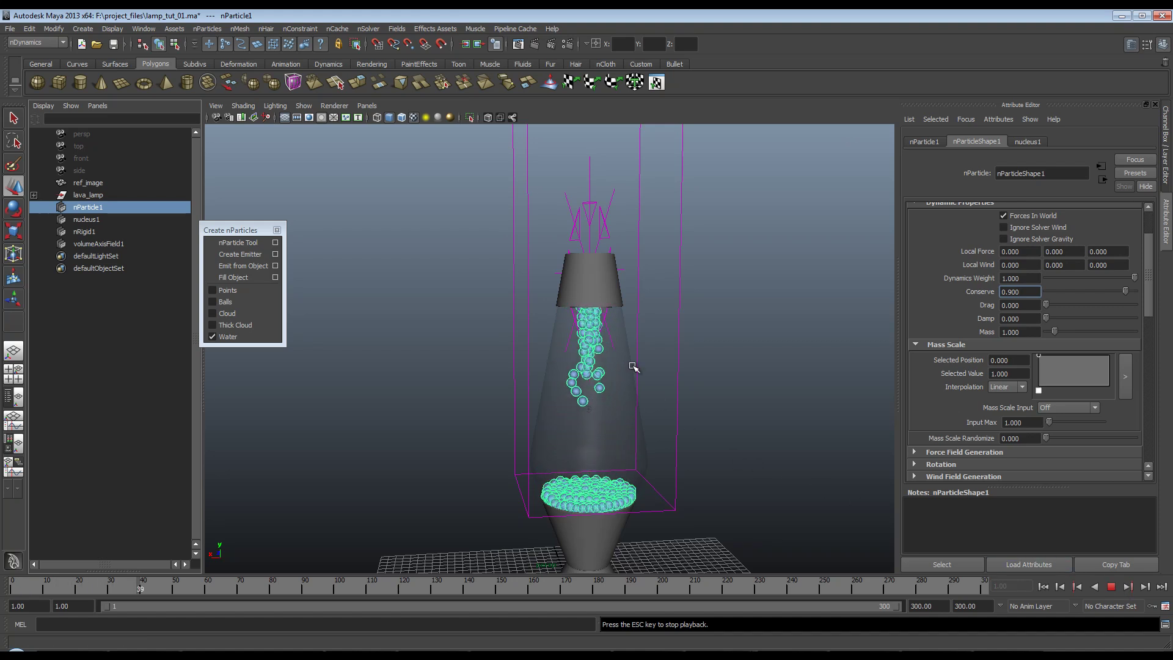
click(1111, 586)
click(1042, 586)
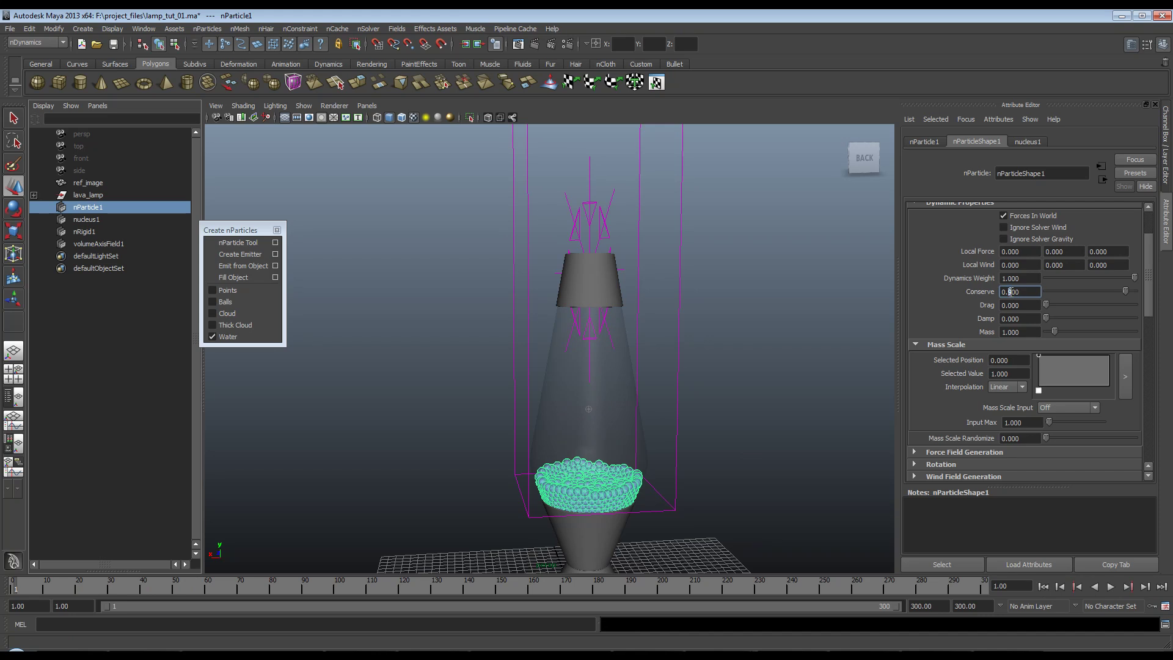
Set nParticle1's Conserve to 0.85, play the simulation and return to the first frame.
mouse_move(1150, 280)
mouse_down()
mouse_move(1149, 360)
mouse_move(1149, 303)
mouse_up()
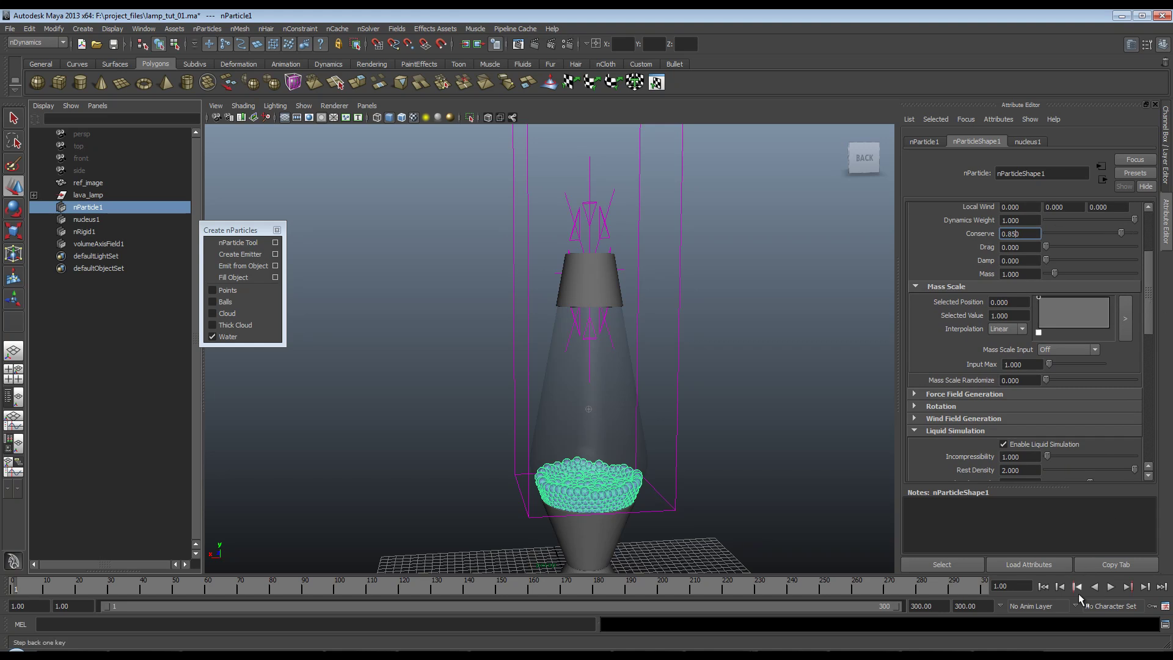
click(1110, 586)
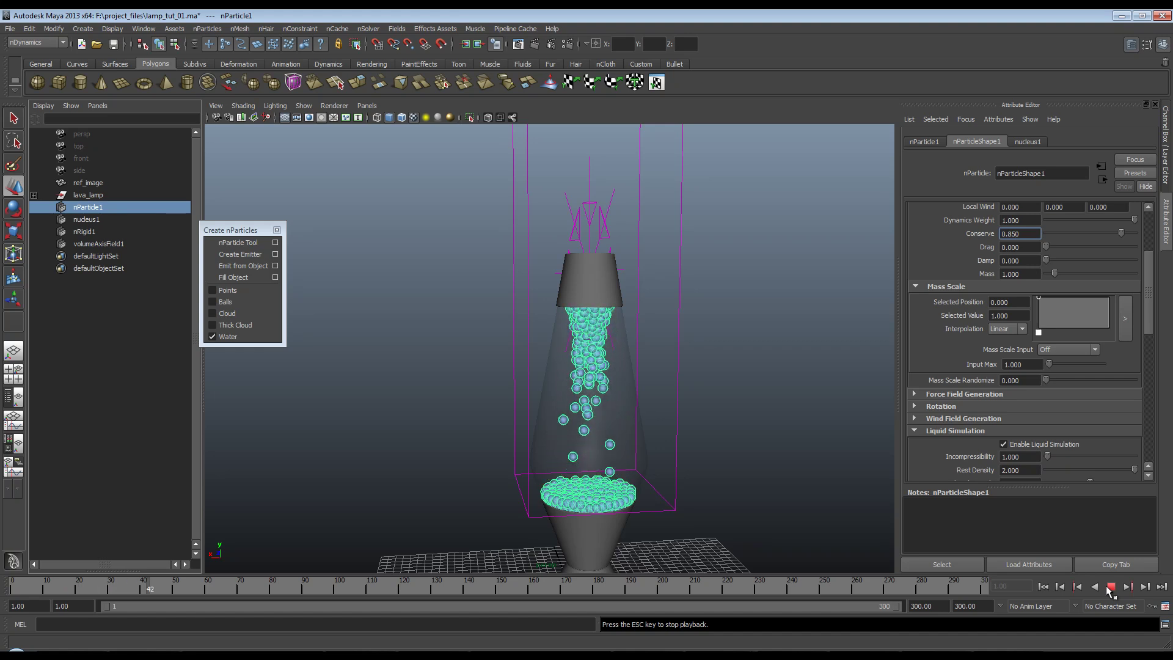
click(1110, 586)
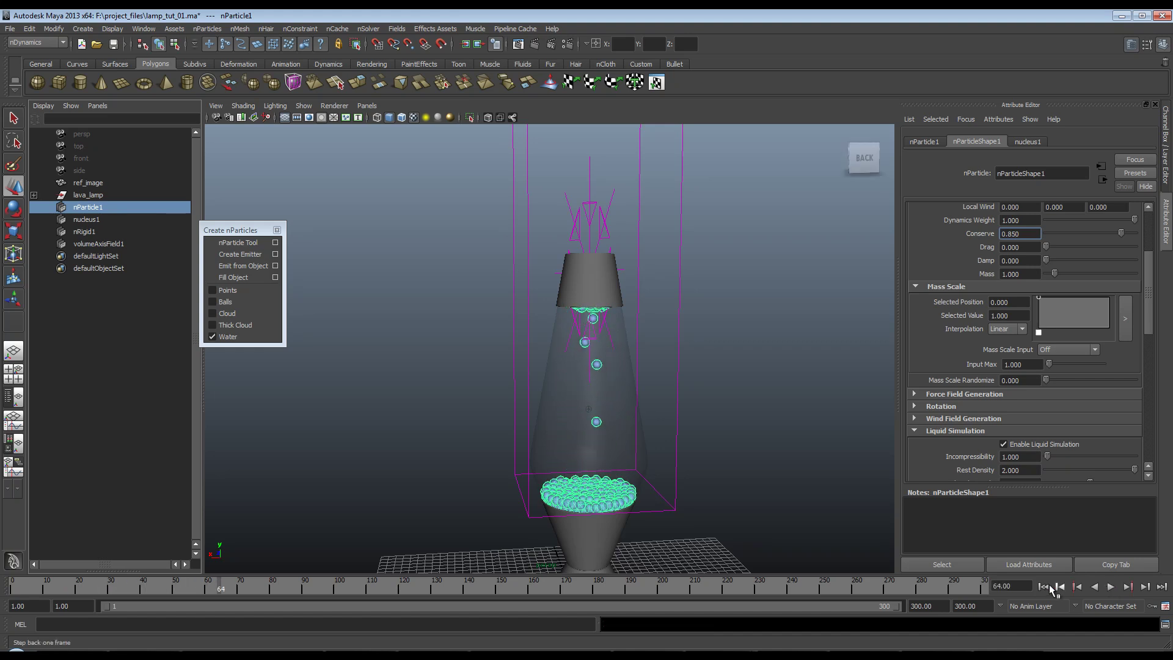
click(1043, 586)
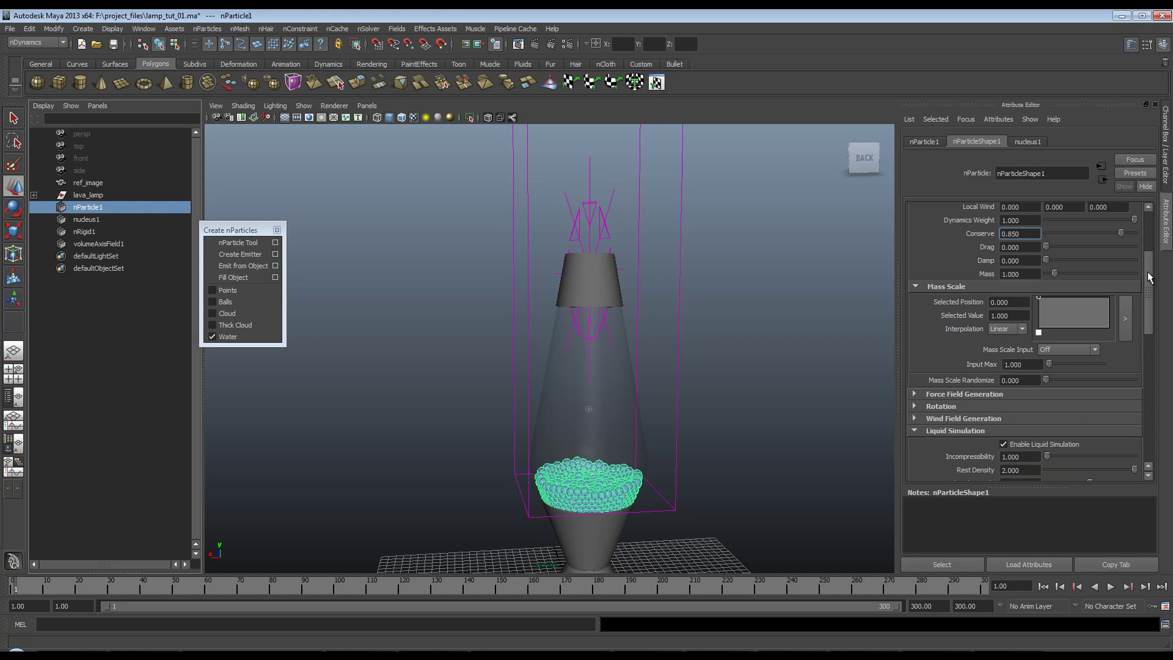
Select volumeAxisField1, set its Magnitude to 30 and play the simulation to test the gentler force.
scroll(1148, 277, down, 3)
click(681, 327)
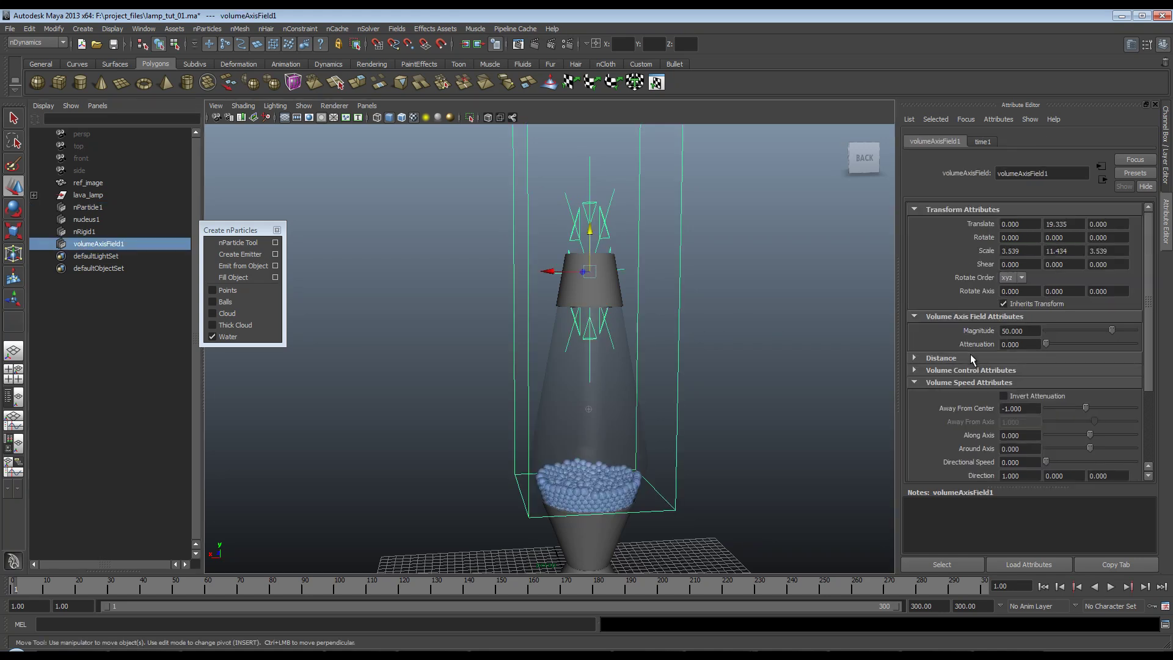
scroll(1144, 346, down, 1)
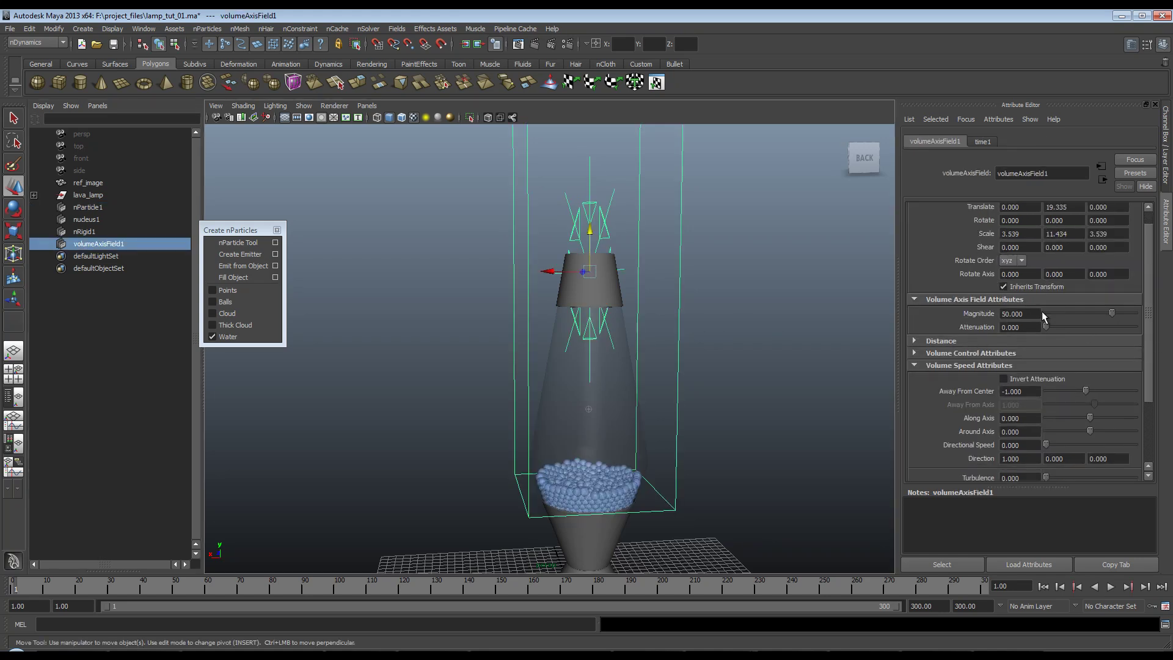
click(1034, 314)
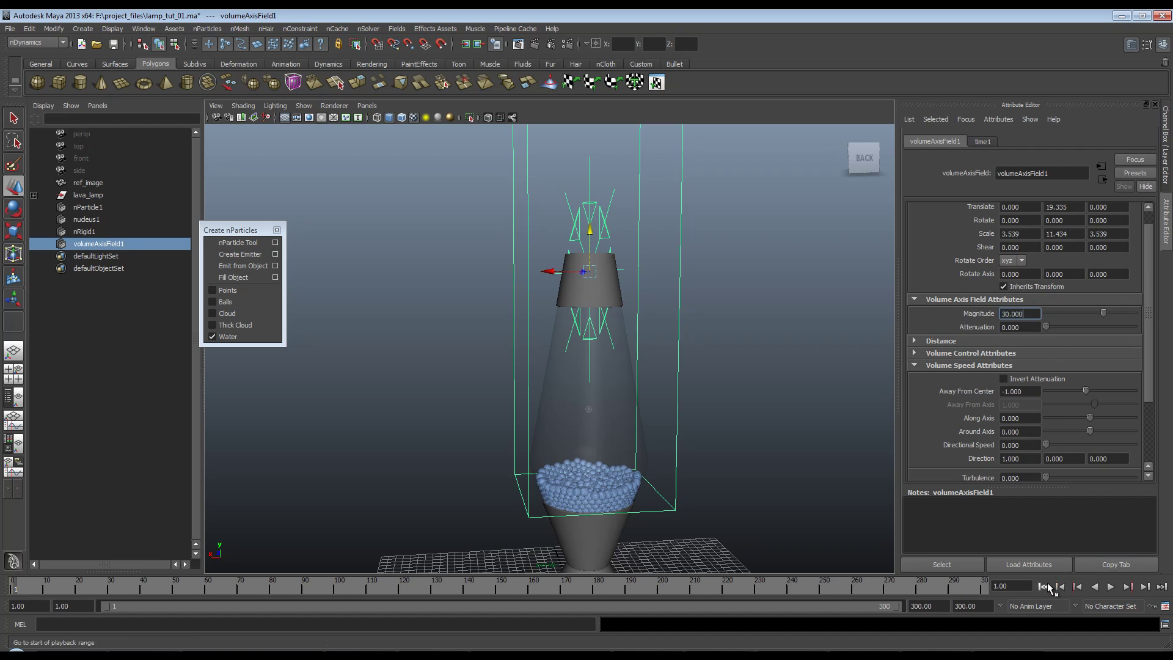
click(1110, 586)
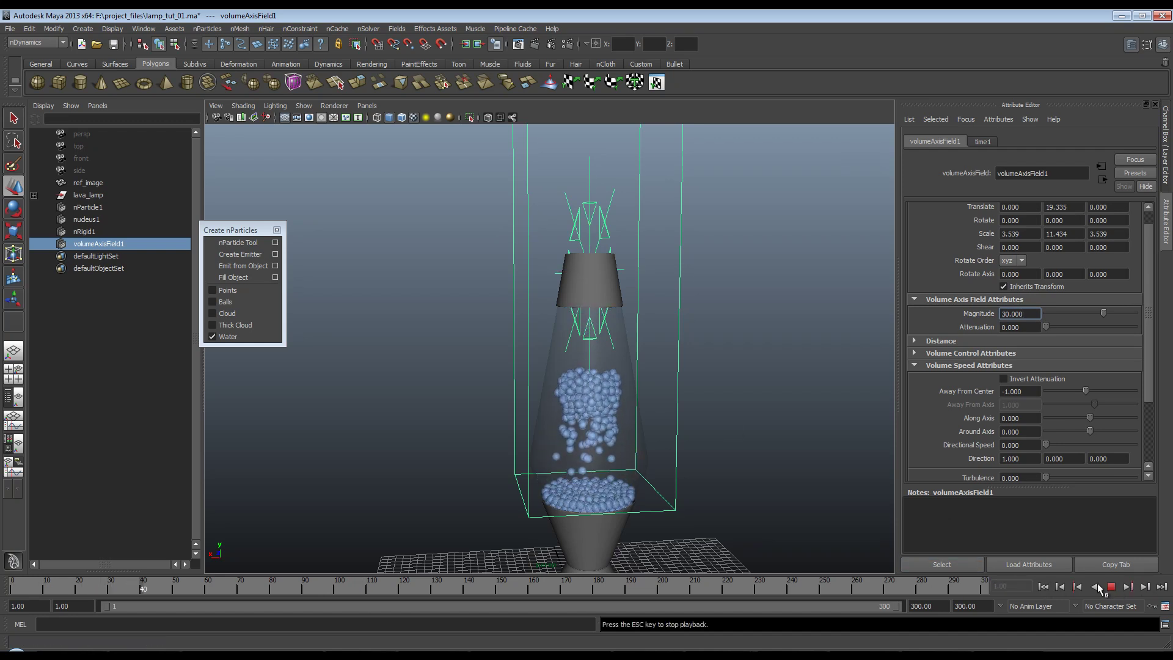
key(Escape)
Rewind to the first frame and replay the simulation to check the particles' motion in the globe.
key(alt+shift+v)
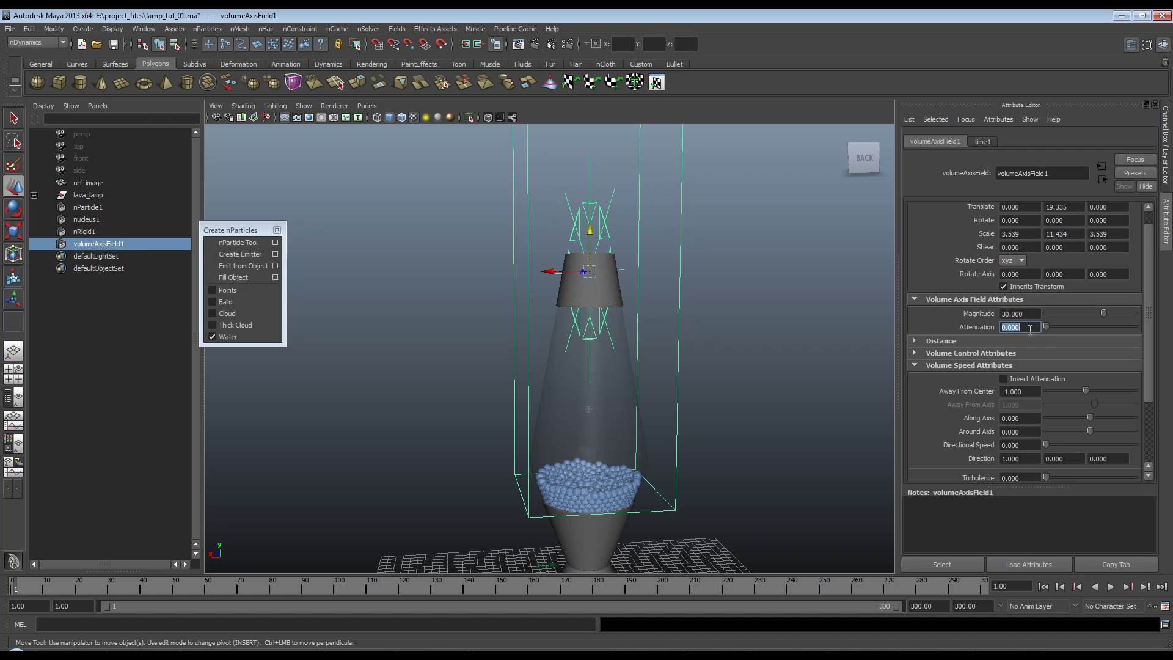
click(1110, 586)
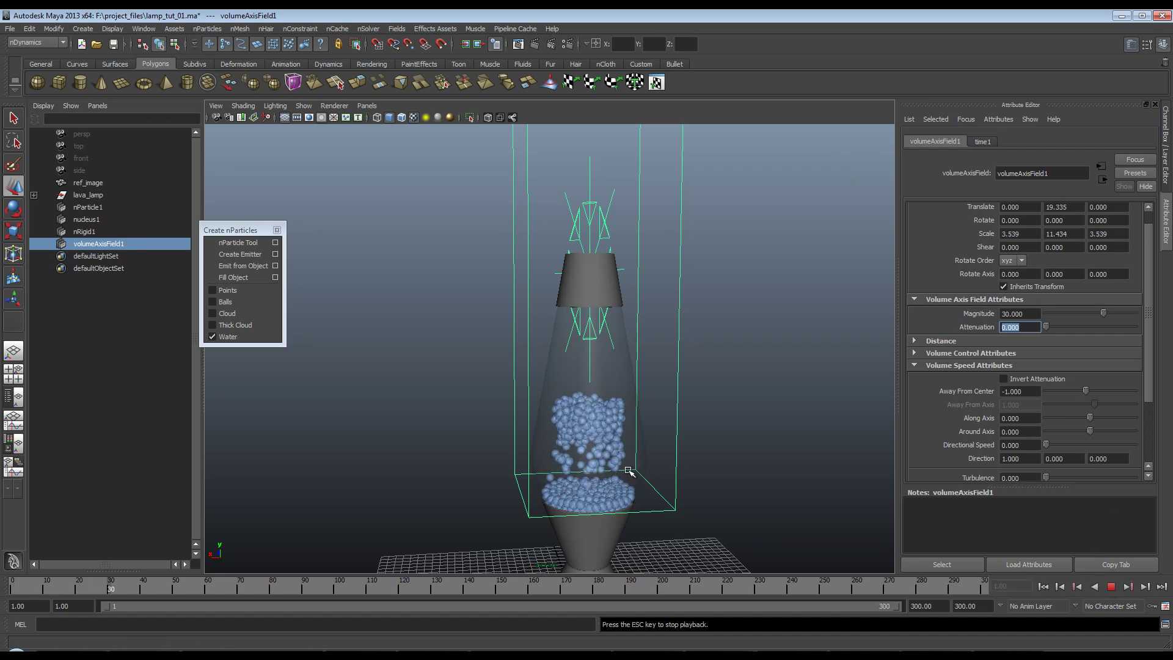
click(1110, 587)
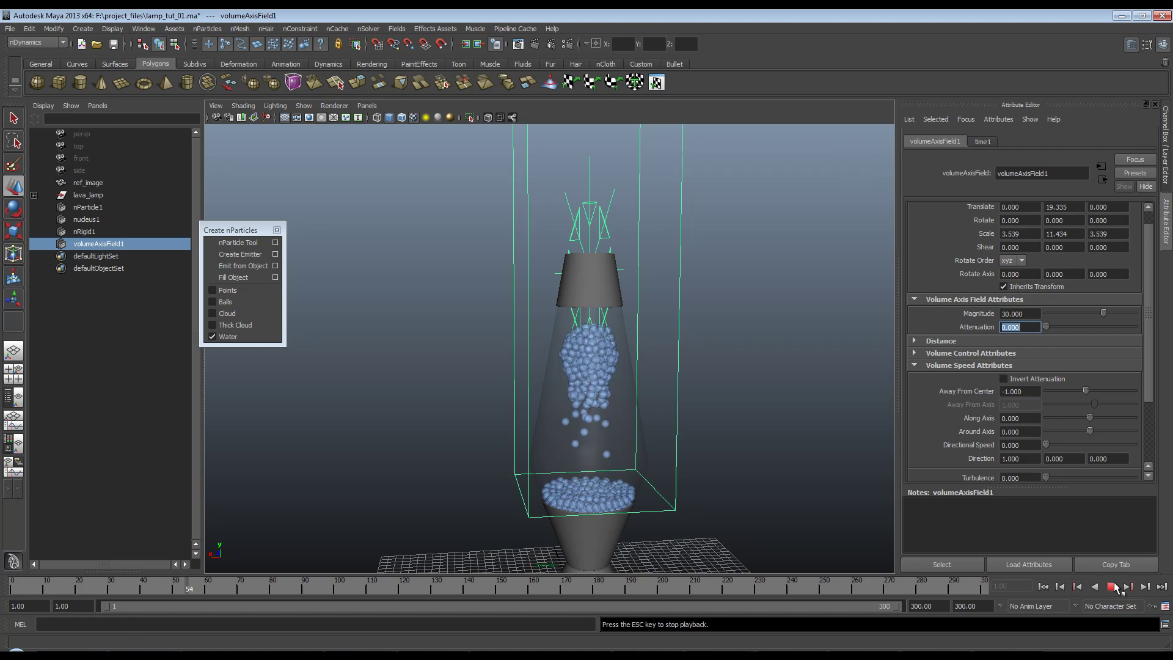
Set volumeAxisField1's Attenuation to 1 and play the simulation from the first frame.
click(1043, 586)
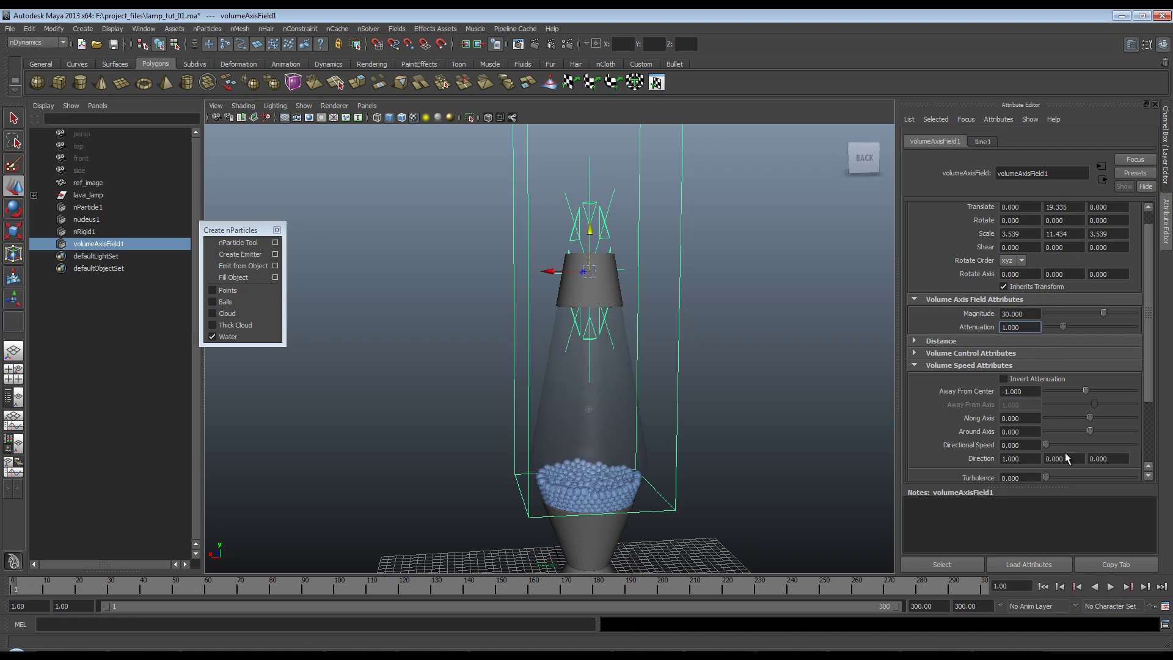
key(alt+v)
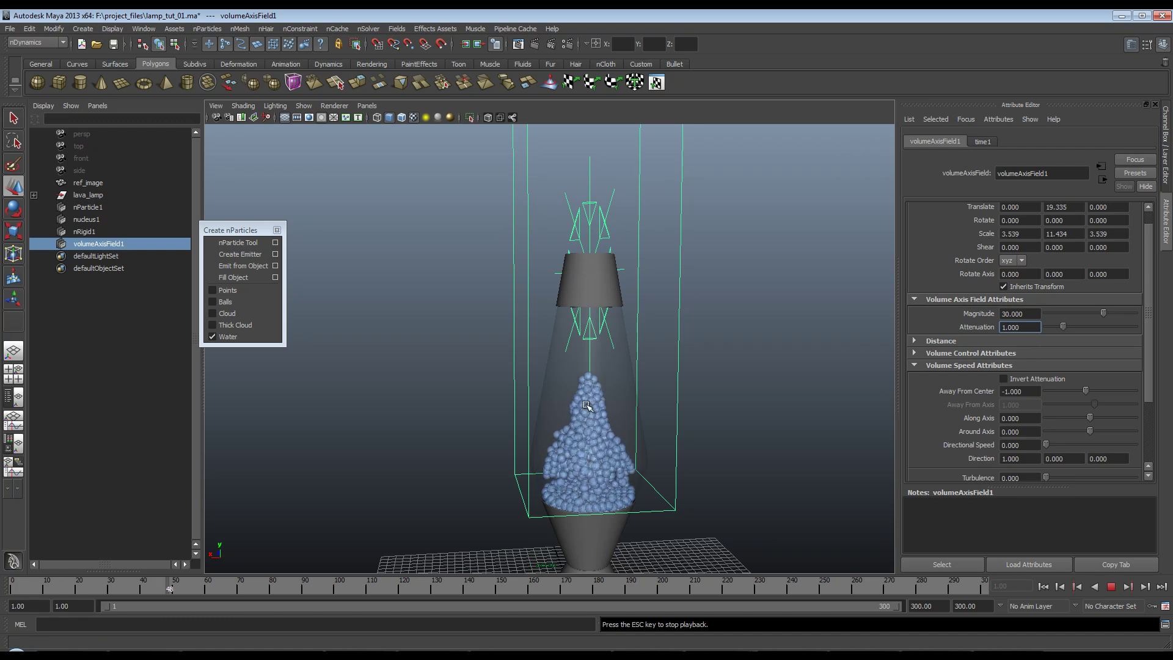
click(1109, 587)
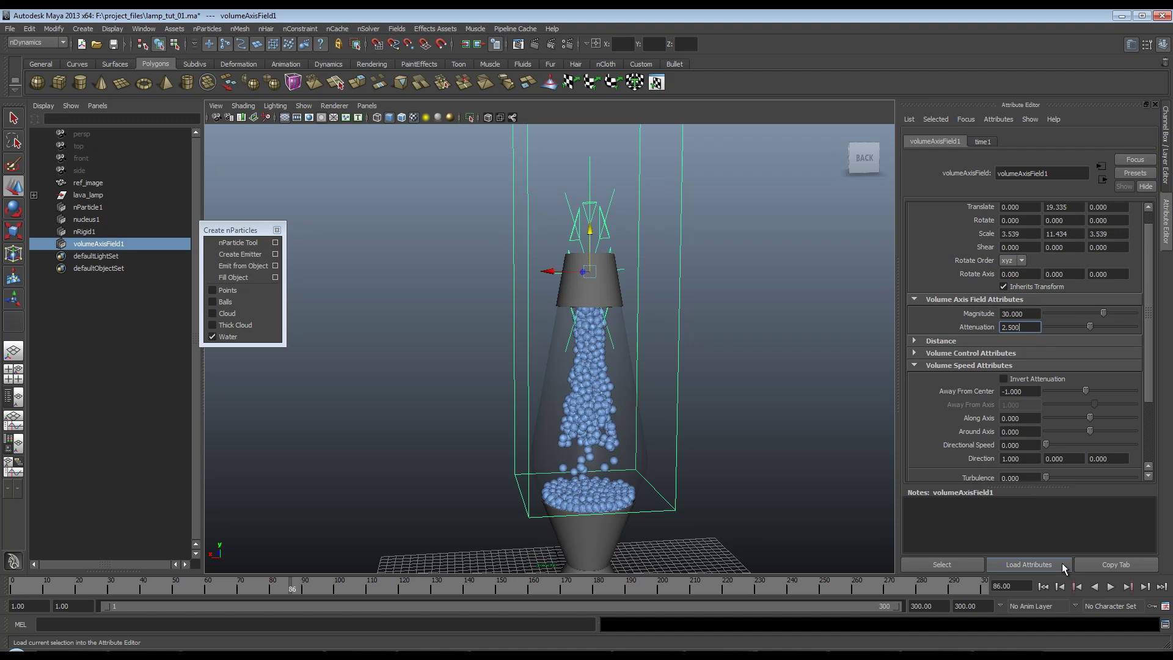
With volumeAxisField1's Attenuation set to 2.5, rewind and play the simulation to check how the particles rise.
click(1043, 586)
click(1109, 587)
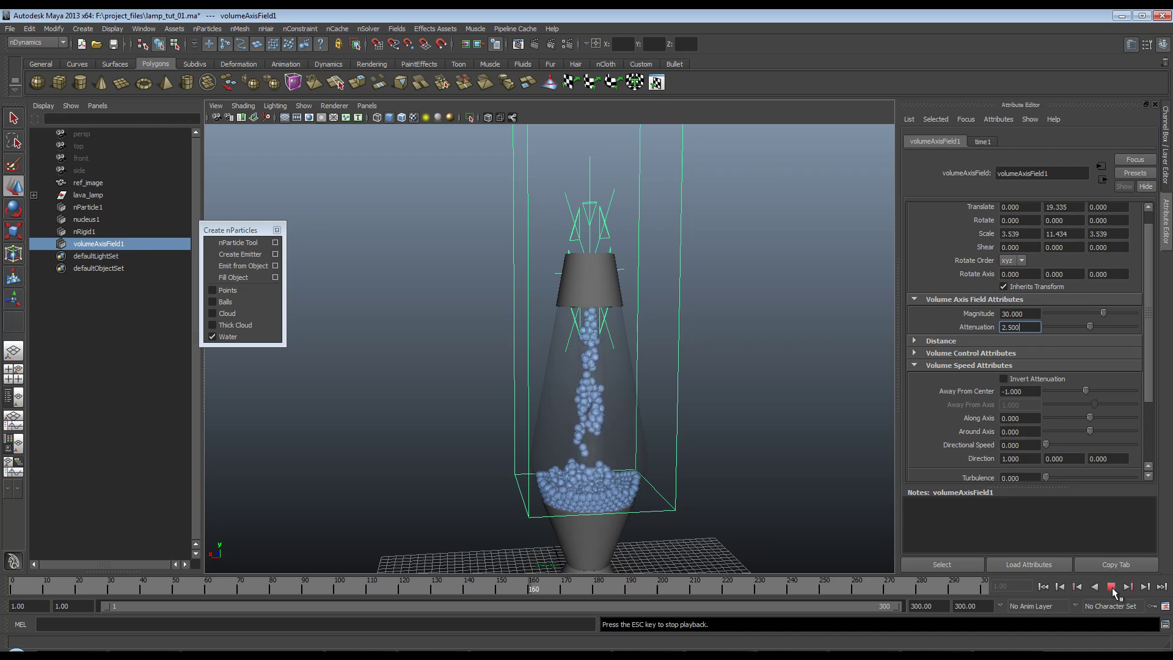
click(1111, 586)
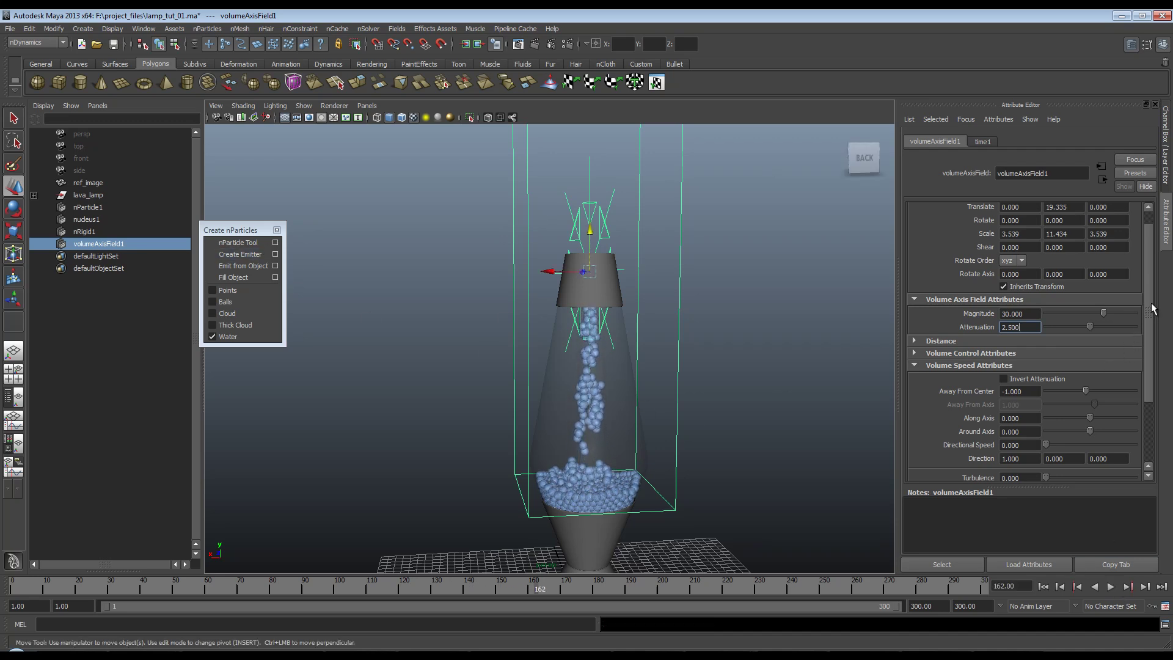
Set nParticle1's liquid Incompressibility to 2, play the simulation and return to the first frame.
click(89, 207)
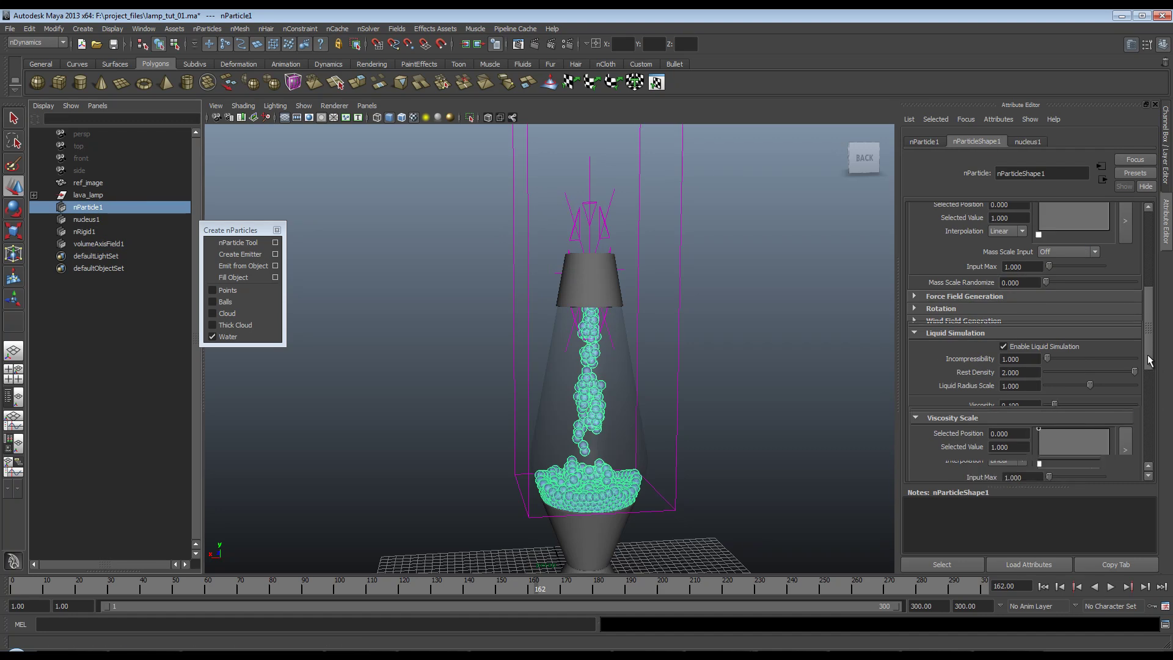
scroll(1147, 354, down, 1)
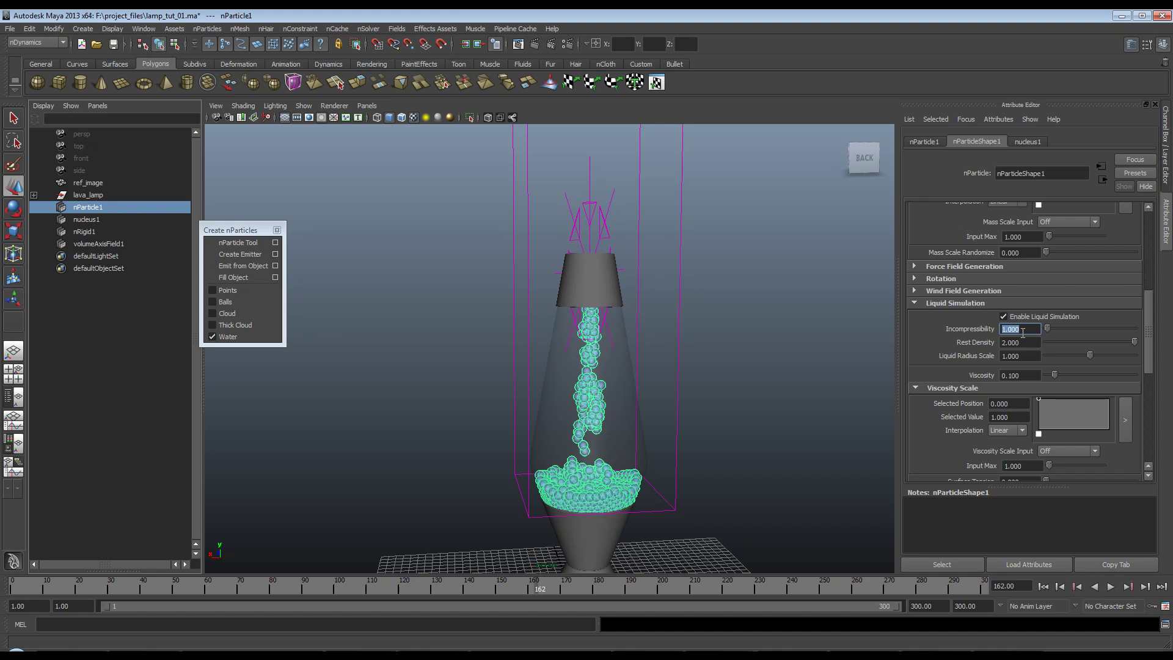
click(1077, 586)
click(1110, 587)
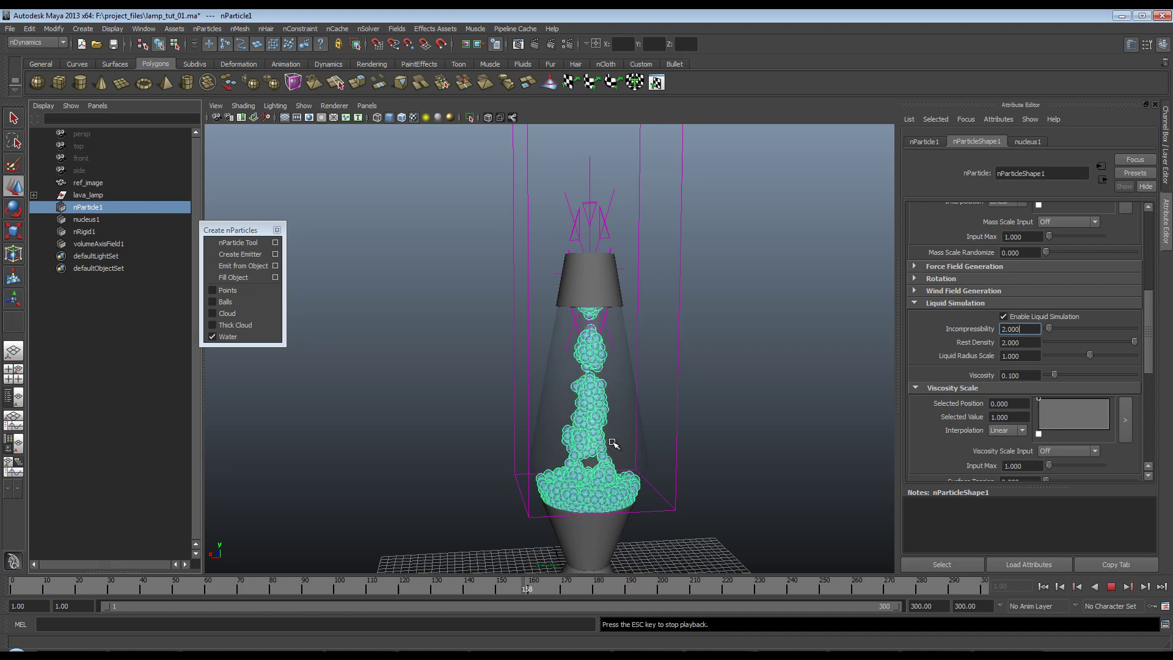
click(1111, 586)
click(1042, 586)
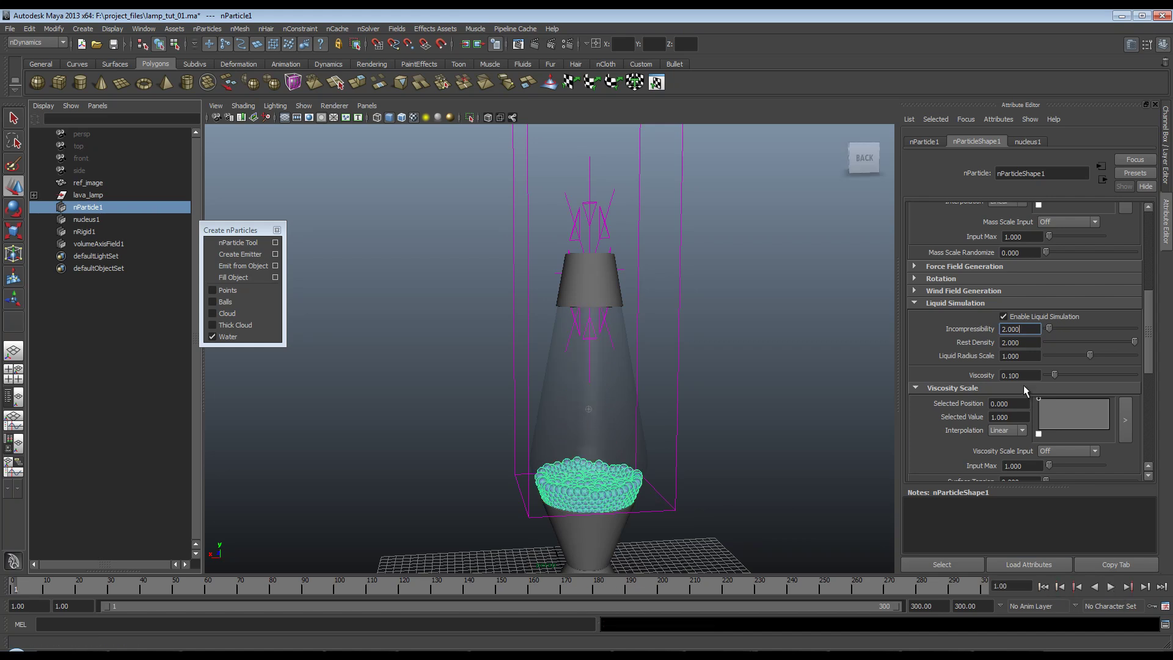
Set nParticle1's Rest Density to 5 and play the simulation to test the particle clumping.
click(1023, 342)
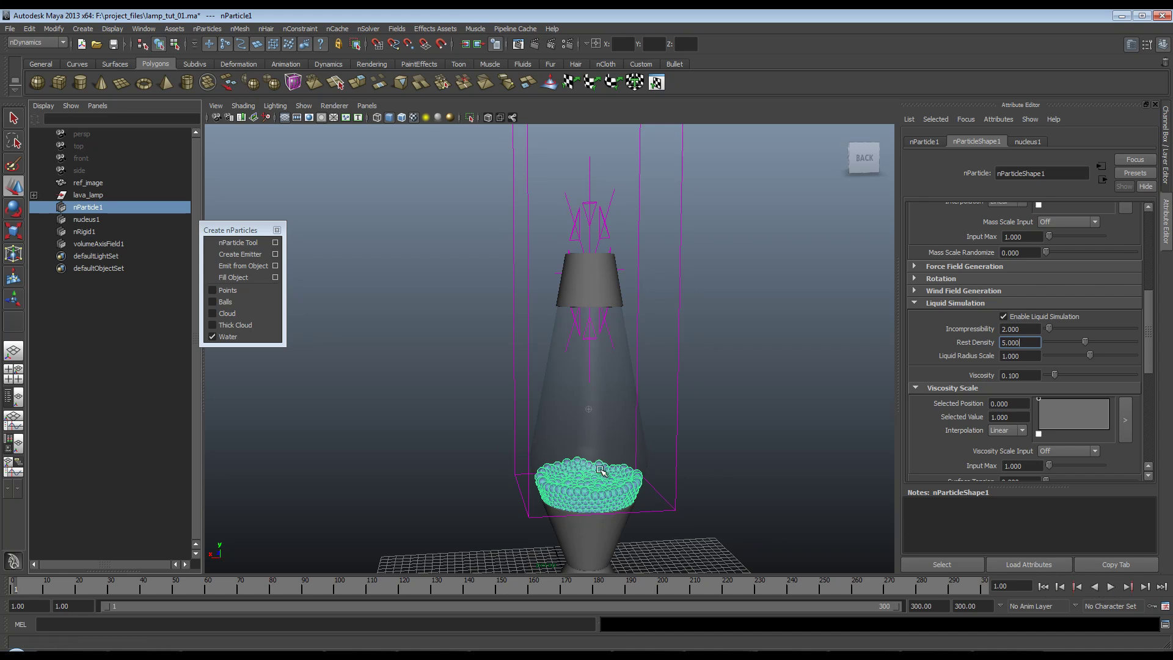
click(1110, 585)
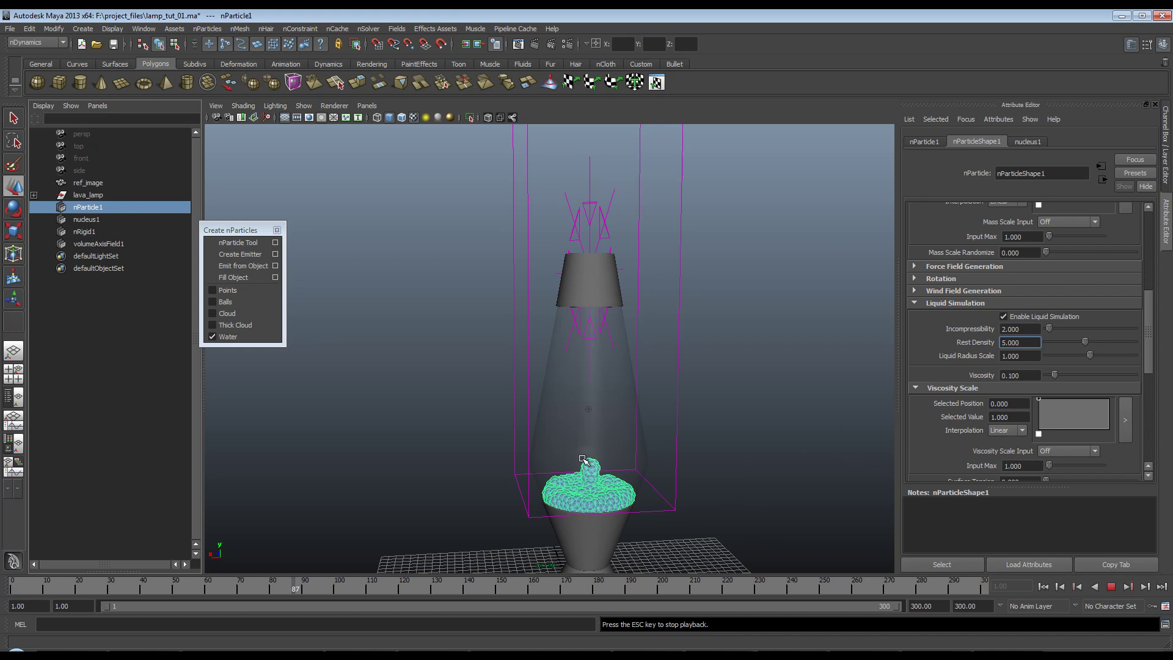
click(1111, 587)
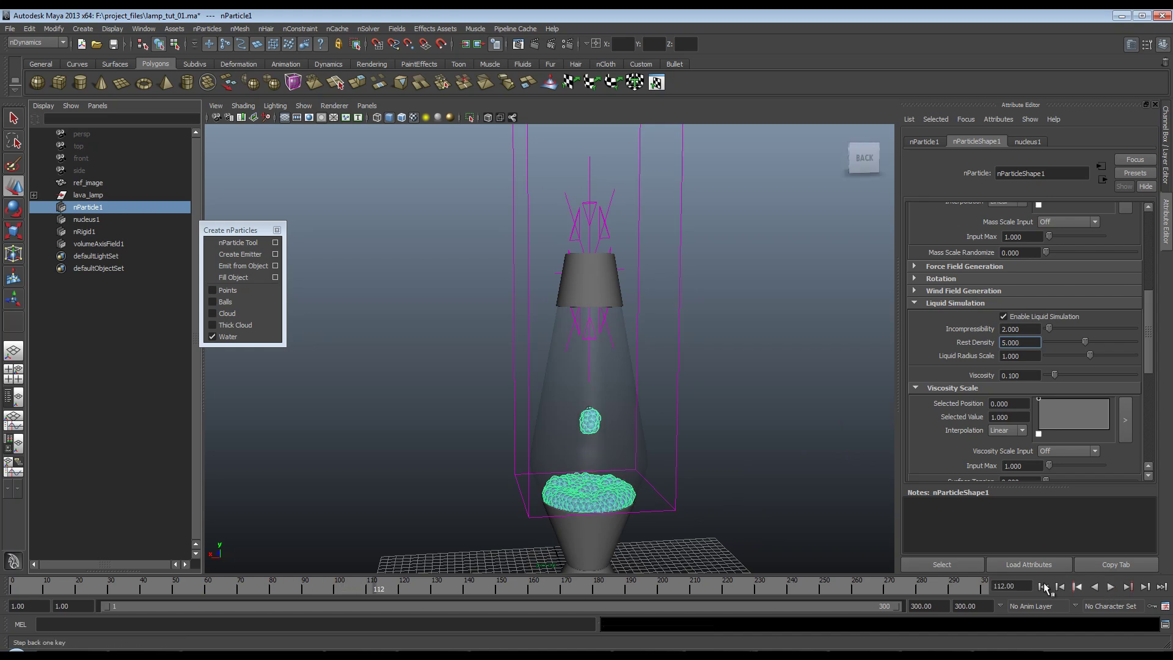
Return to the first frame, set nParticle1's Rest Density to 2.5 and play the simulation.
click(1043, 586)
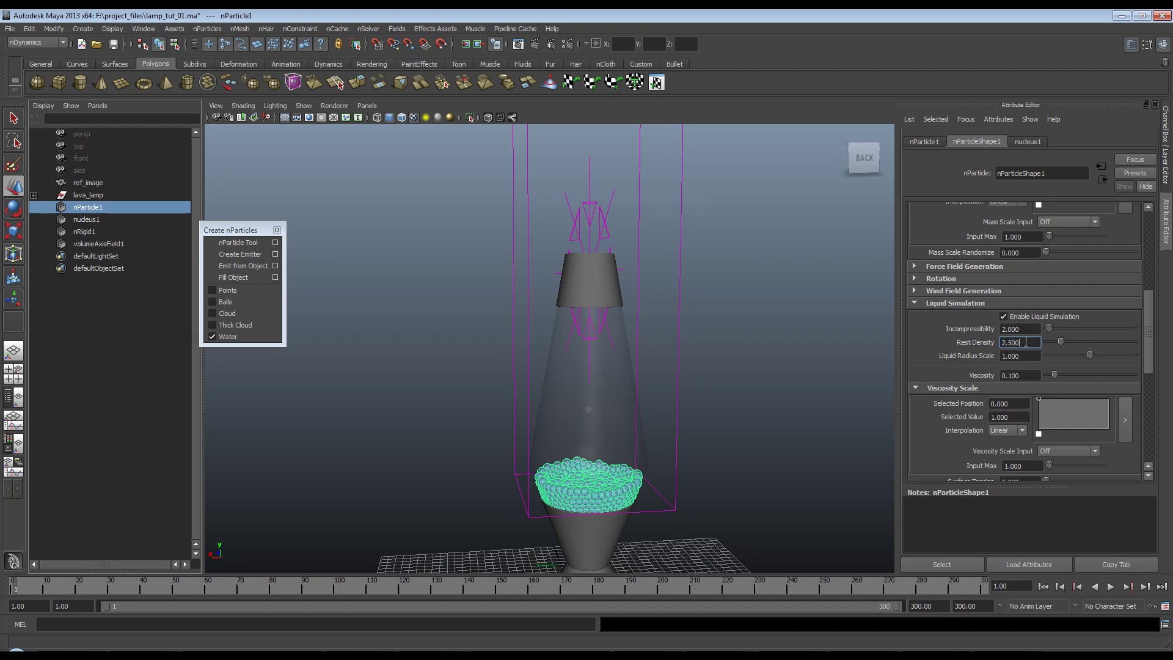
click(1111, 586)
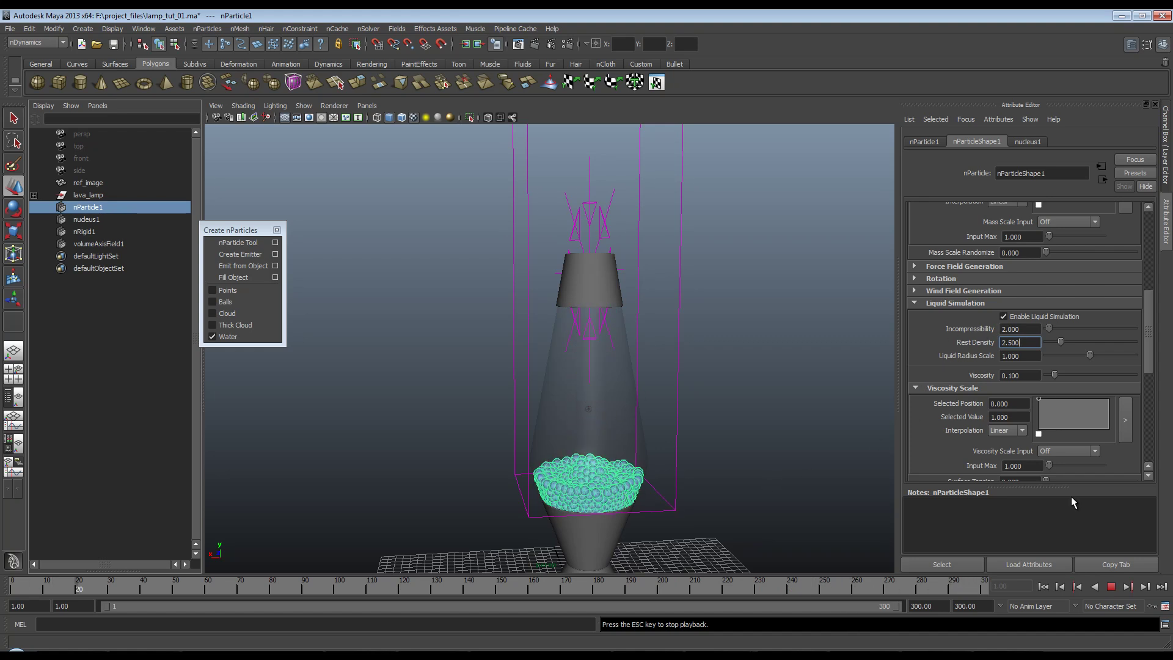
key(Escape)
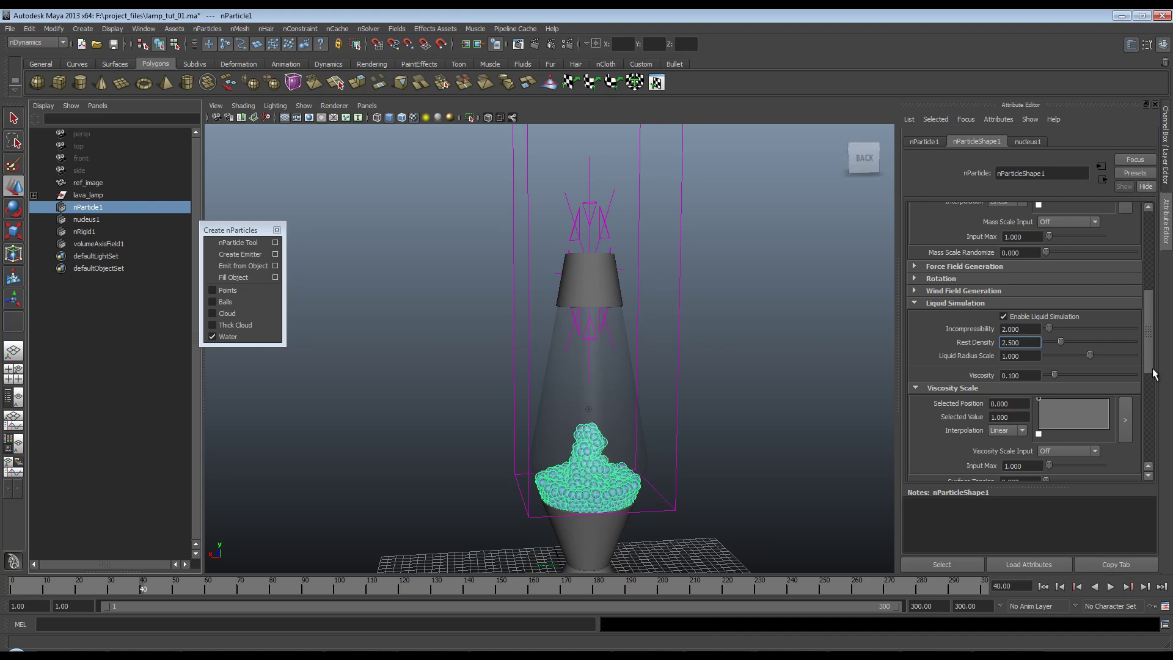
Review nParticle1's Dynamic Properties, then select volumeAxisField1, replay the simulation from the start and rewind it.
drag(1150, 364, 1153, 287)
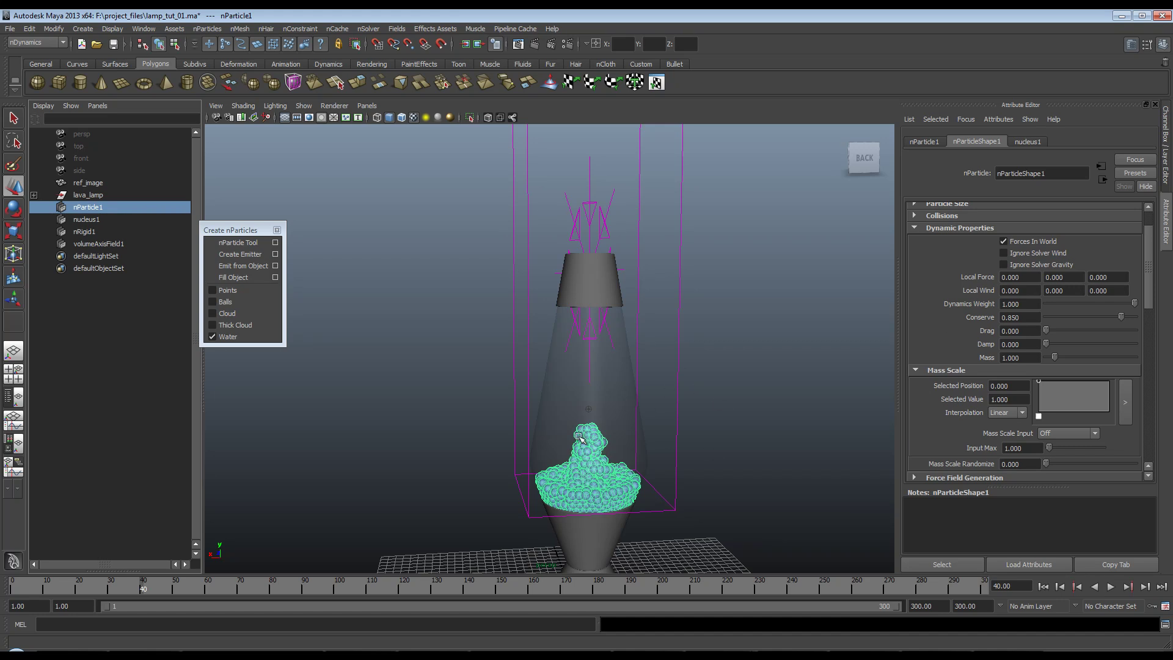
click(677, 292)
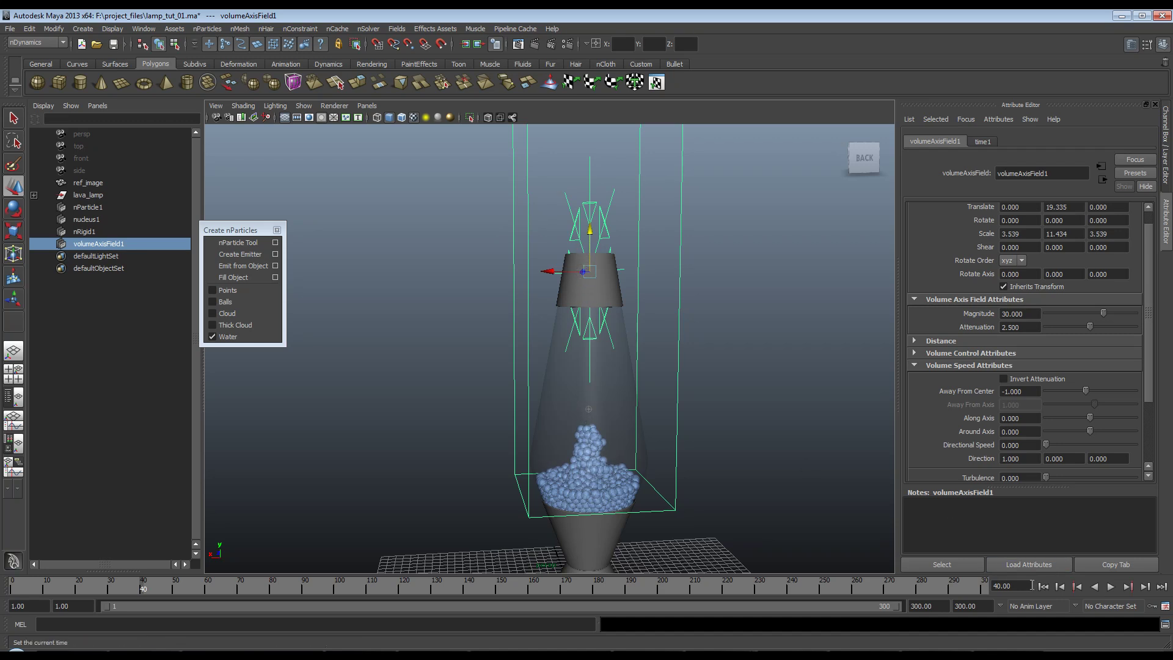
click(1043, 587)
click(1109, 586)
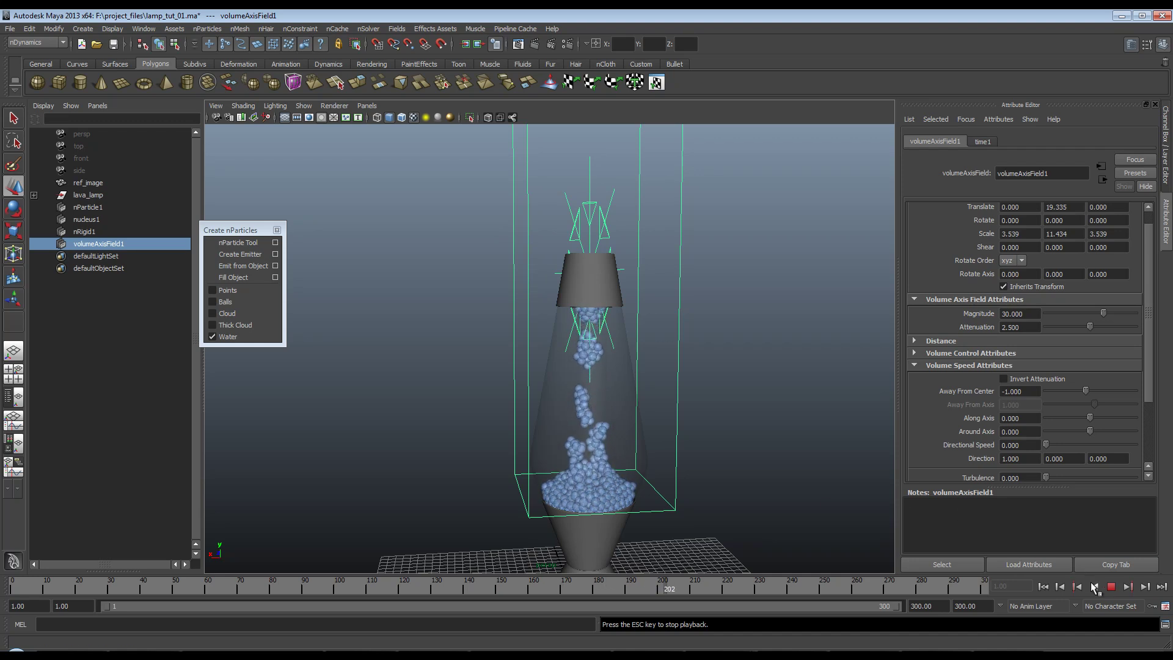
key(Escape)
click(1043, 587)
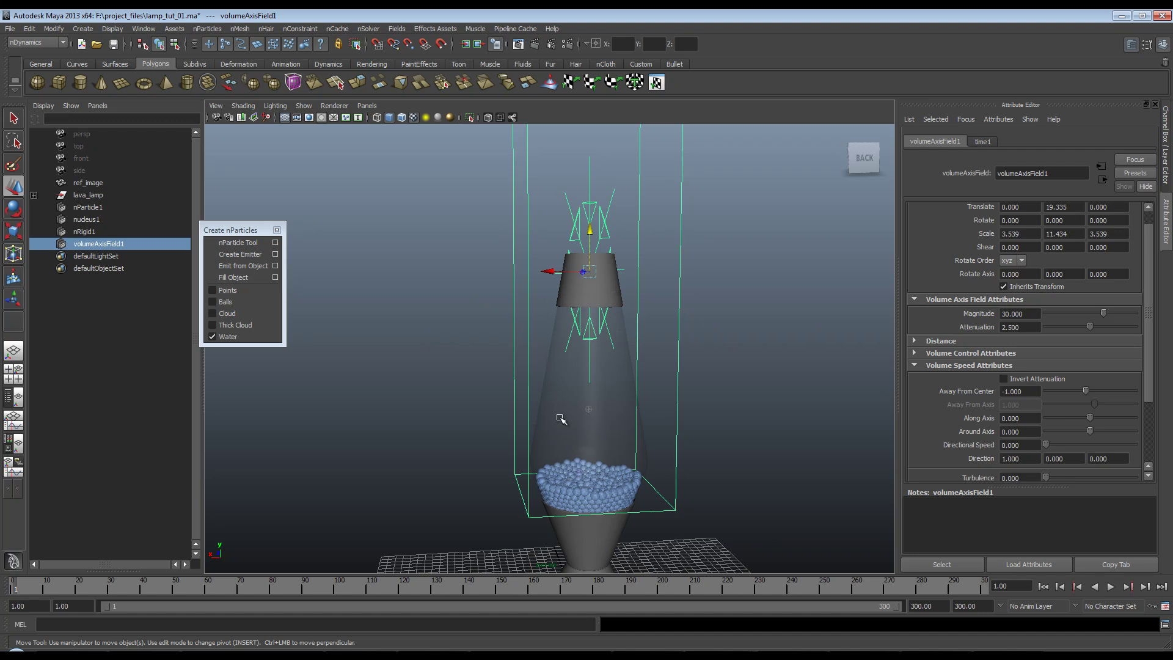
right_click(1030, 328)
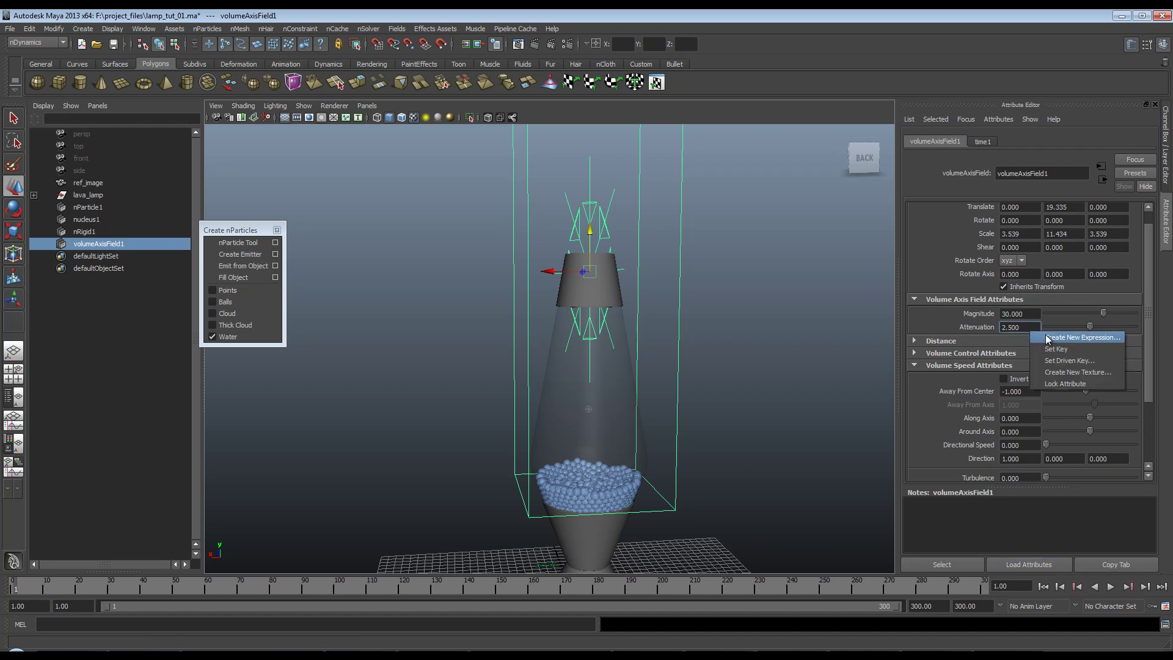
click(1080, 337)
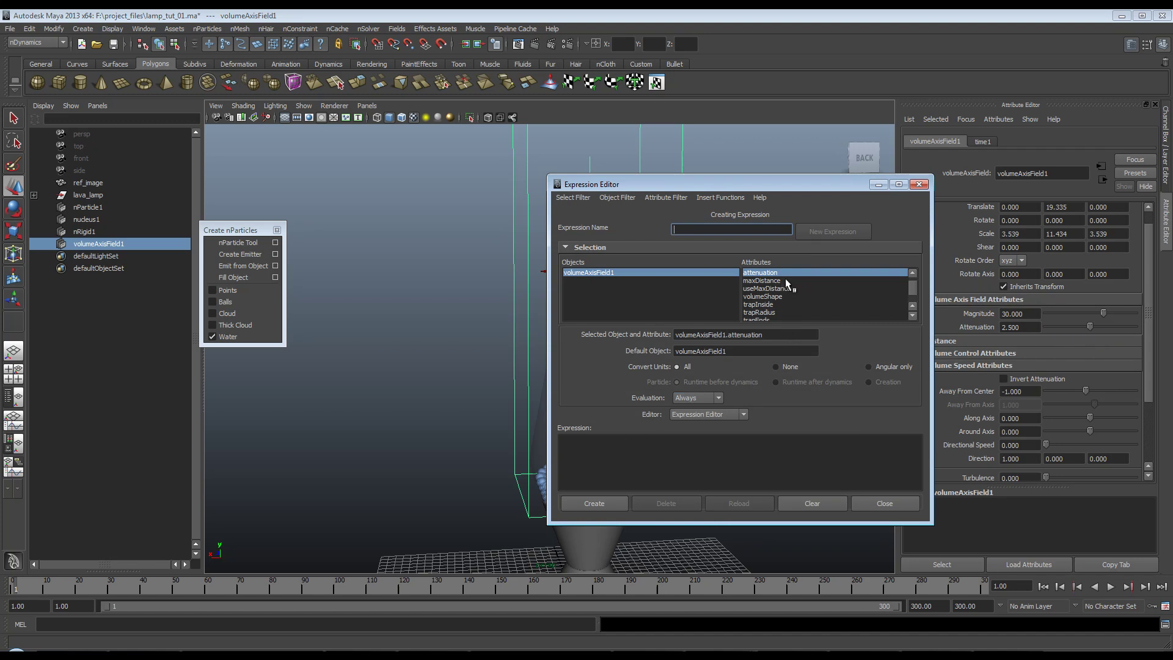
click(885, 503)
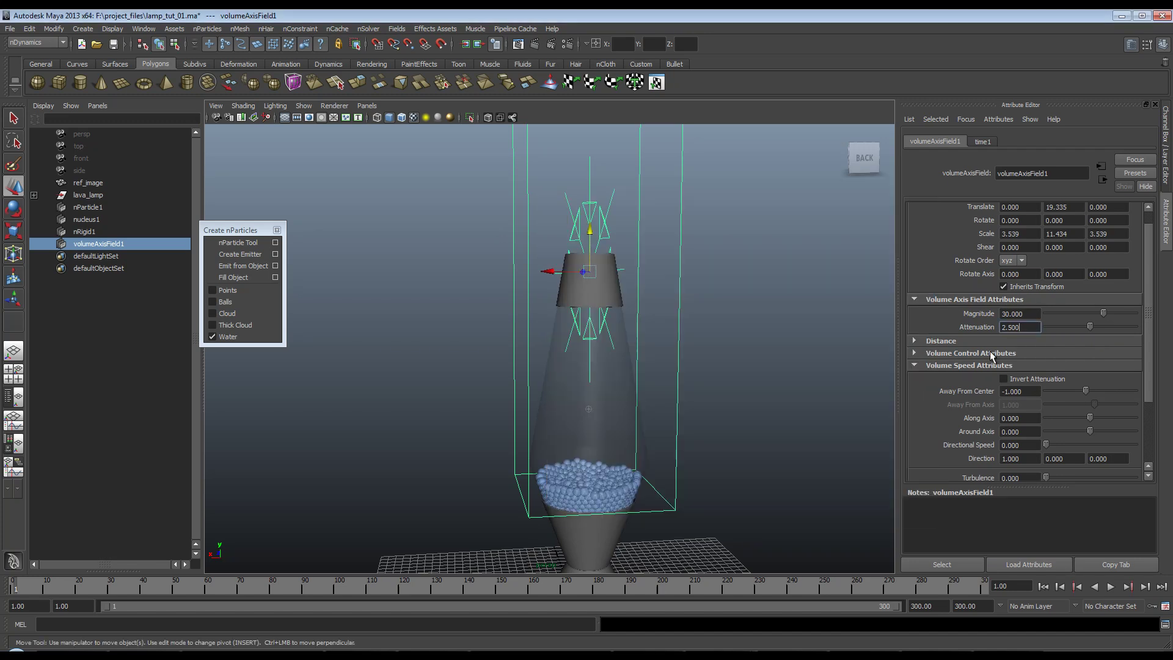
Create an expression on volumeAxisField1's Magnitude: volumeAxisField1.magnitude = sin(time/2) * 15 + 15.
right_click(1018, 315)
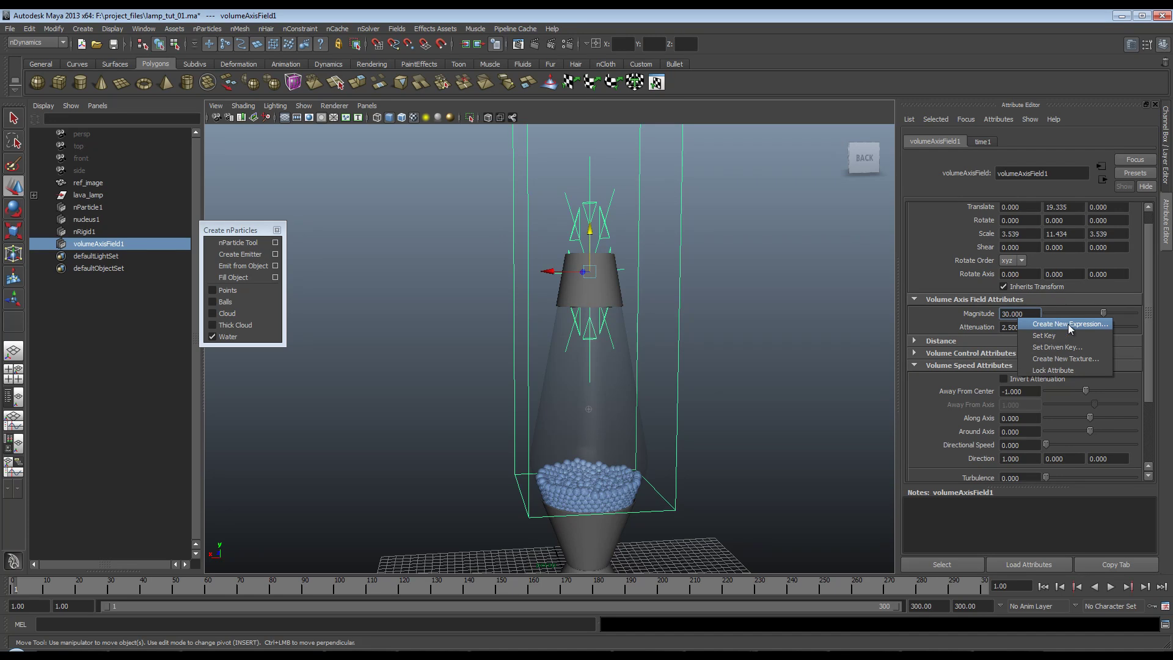
key(Return)
drag(800, 336, 383, 324)
key(ctrl+c)
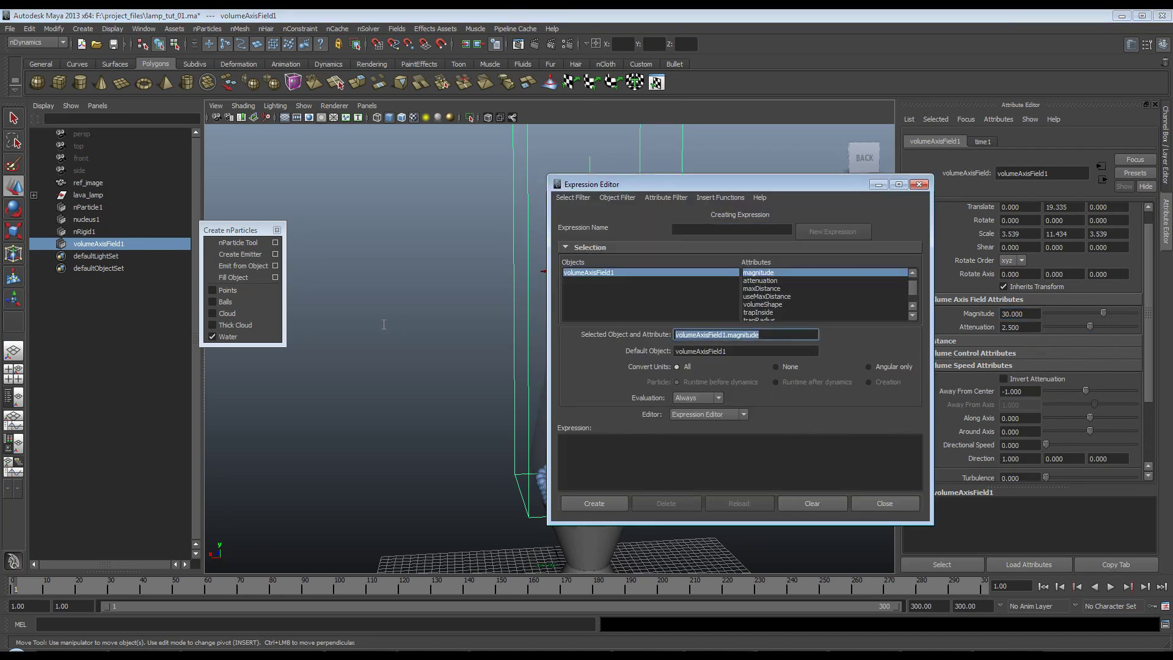
click(576, 459)
key(ctrl+v)
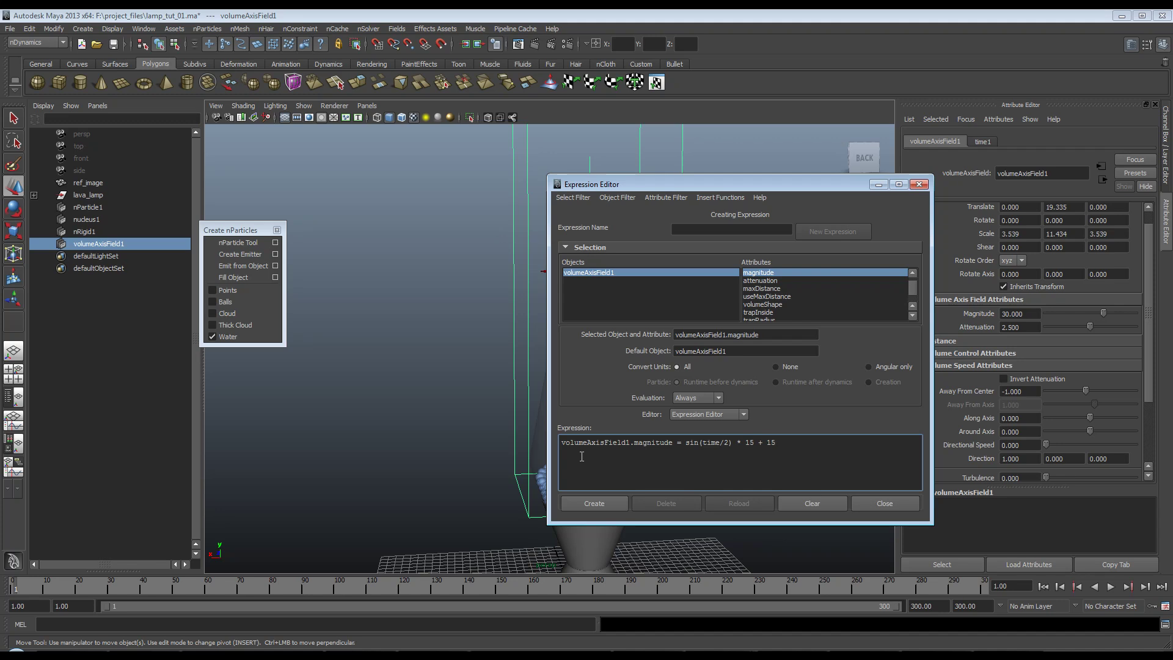
click(608, 500)
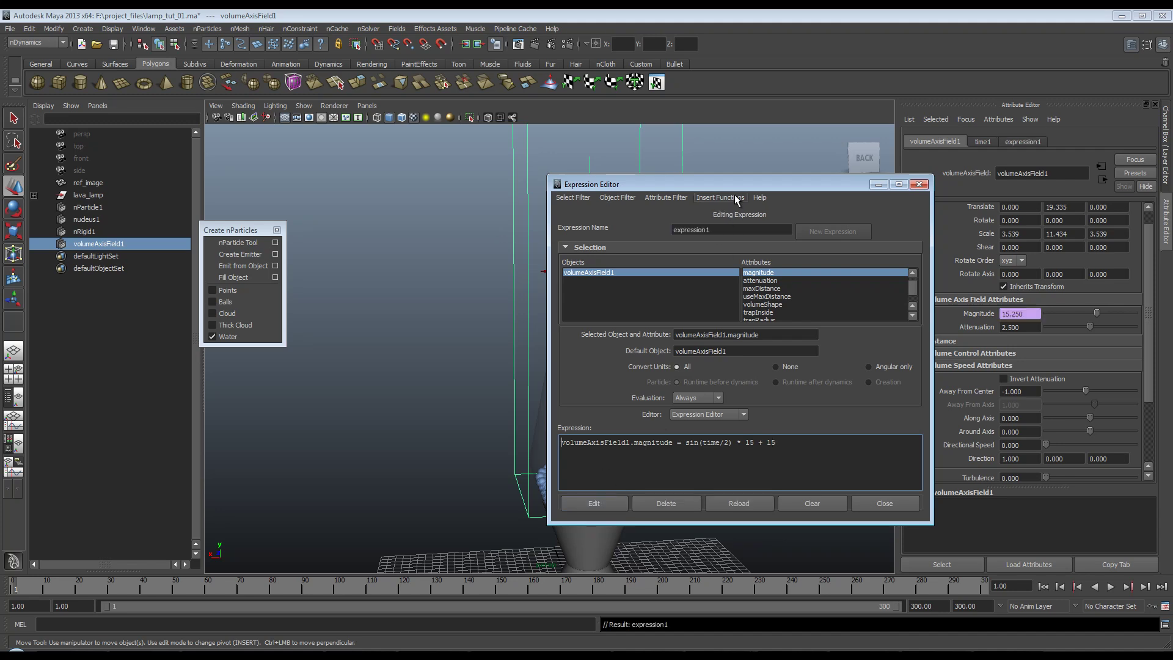
Clear the Expression Editor out of the way and play the simulation to check the oscillating field magnitude.
drag(735, 187, 310, 264)
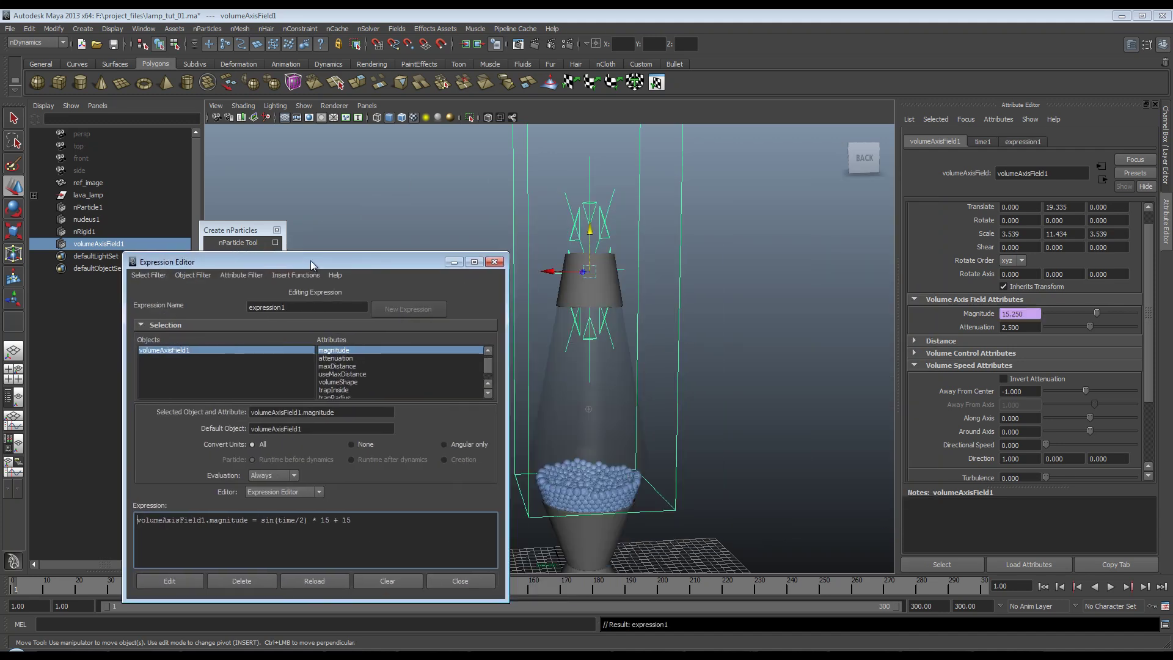
click(1109, 586)
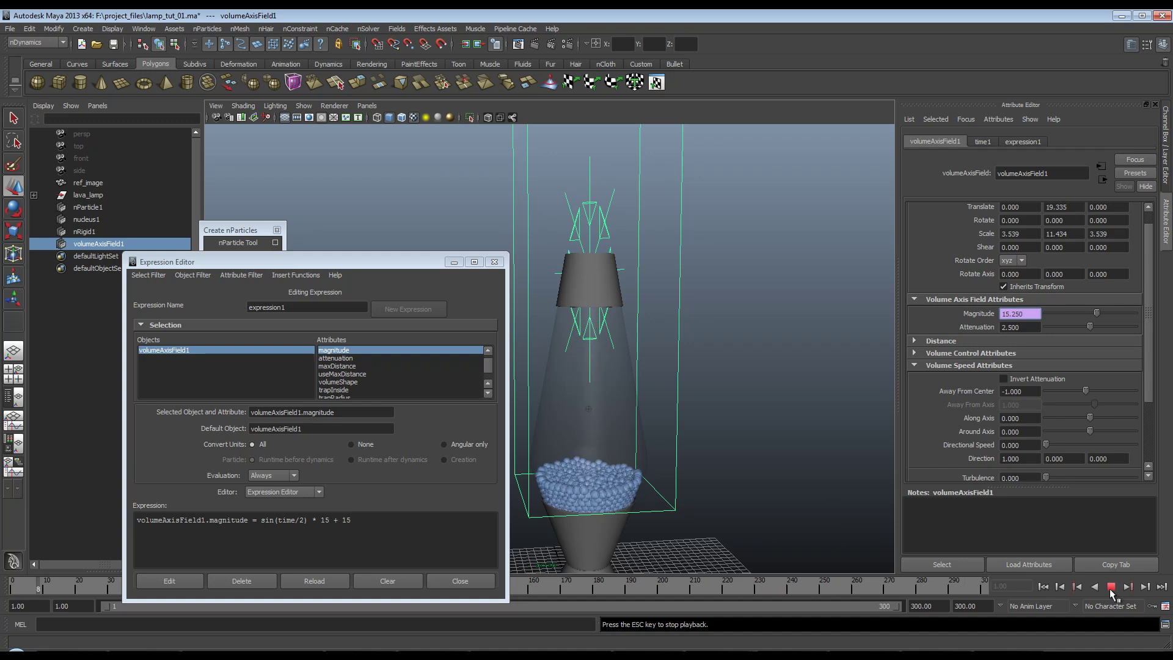
click(454, 262)
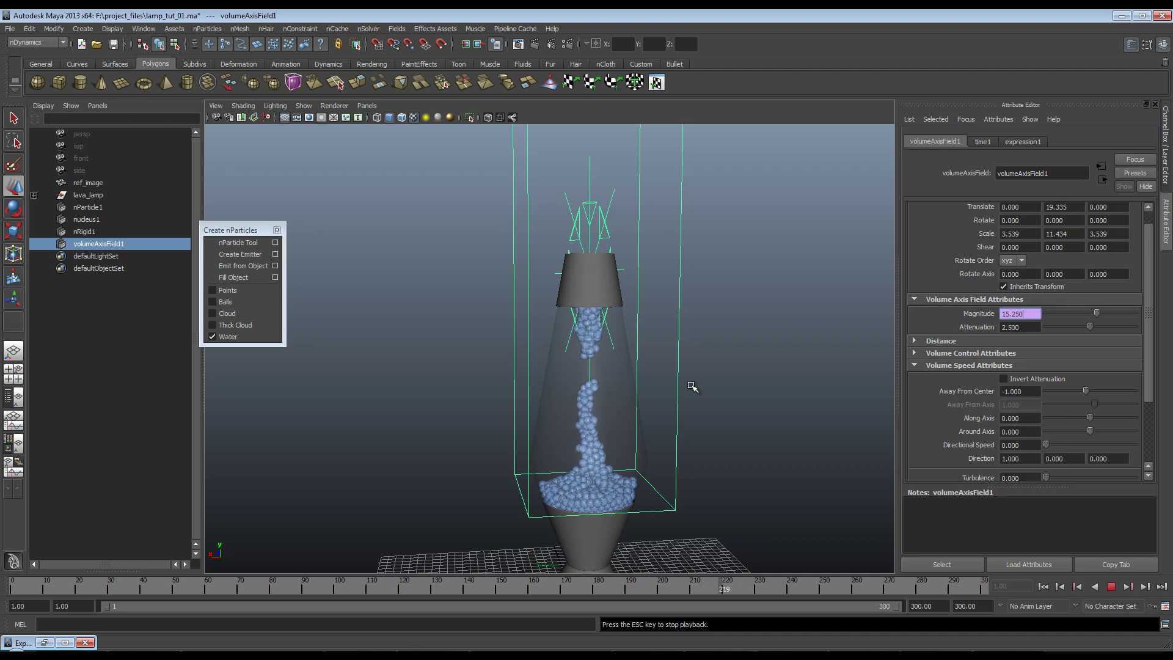
key(Escape)
key(w)
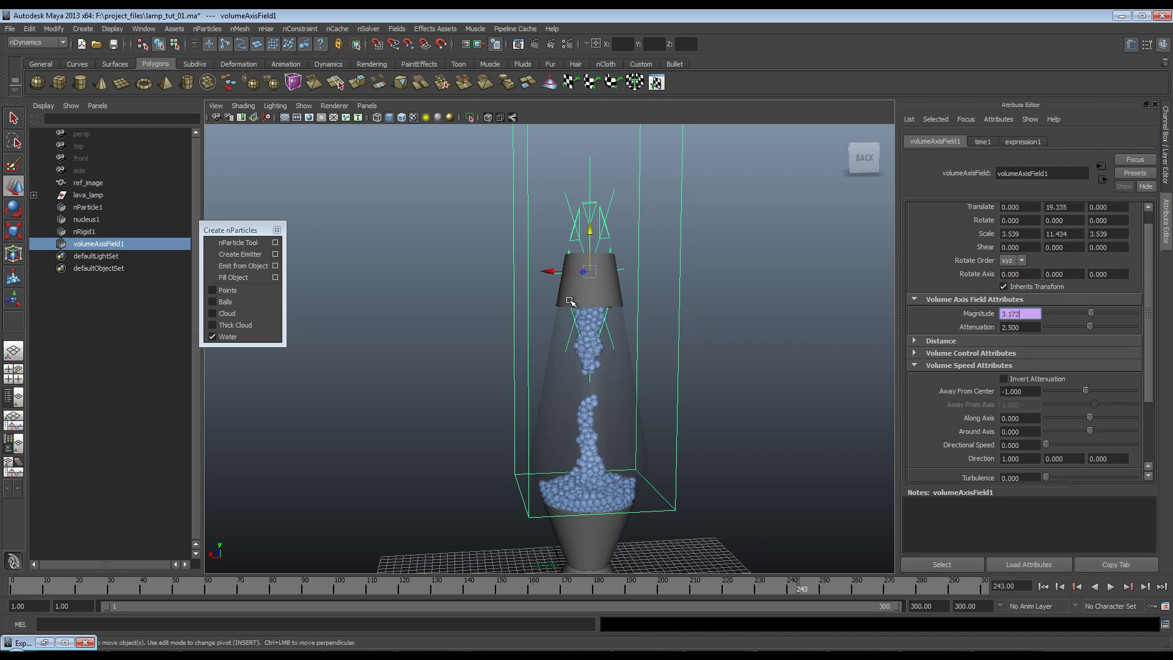